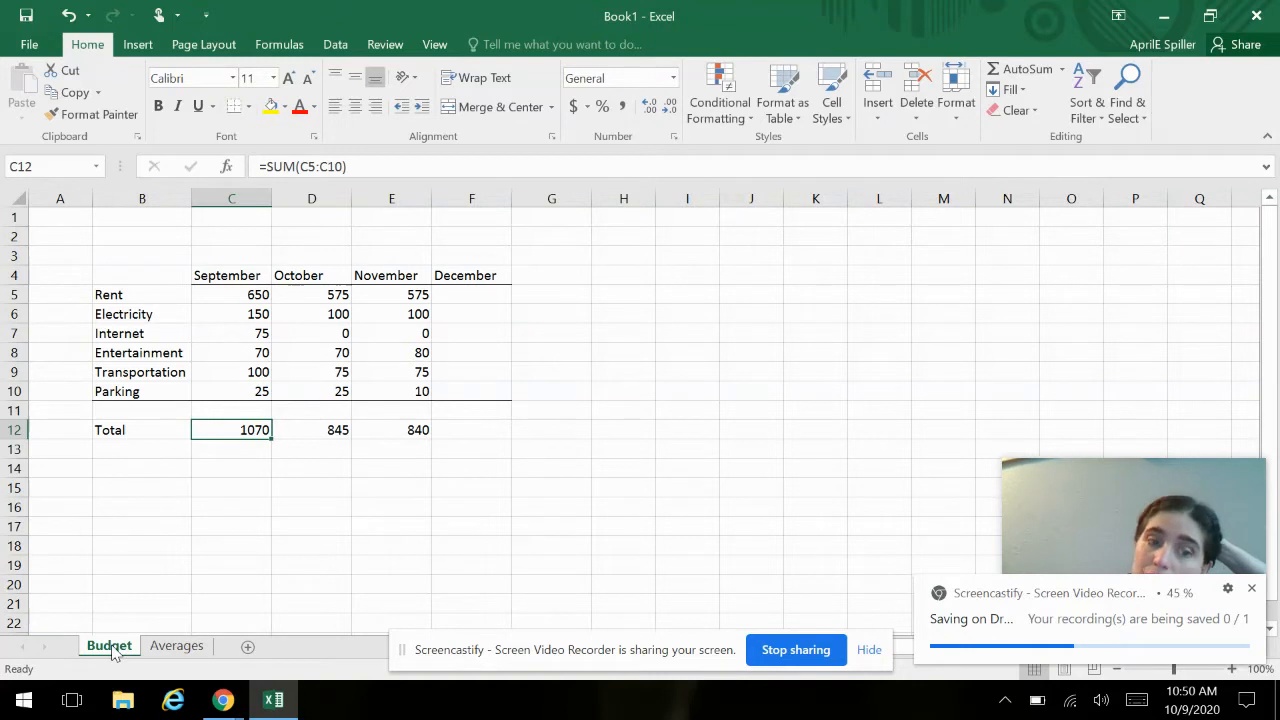
- On the Averages sheet, enter the label Average in cell A17 below the height list
{"action": "left_click", "coordinate": [173, 648]}
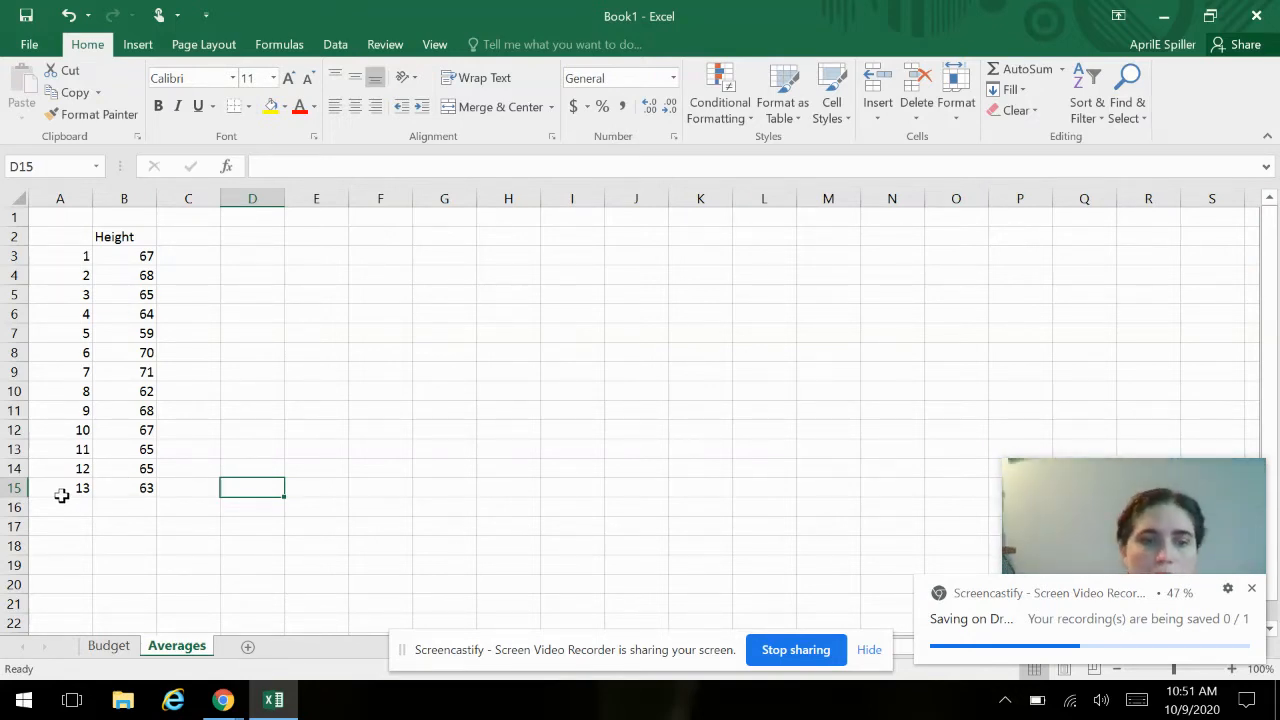
{"action": "left_click", "coordinate": [136, 526]}
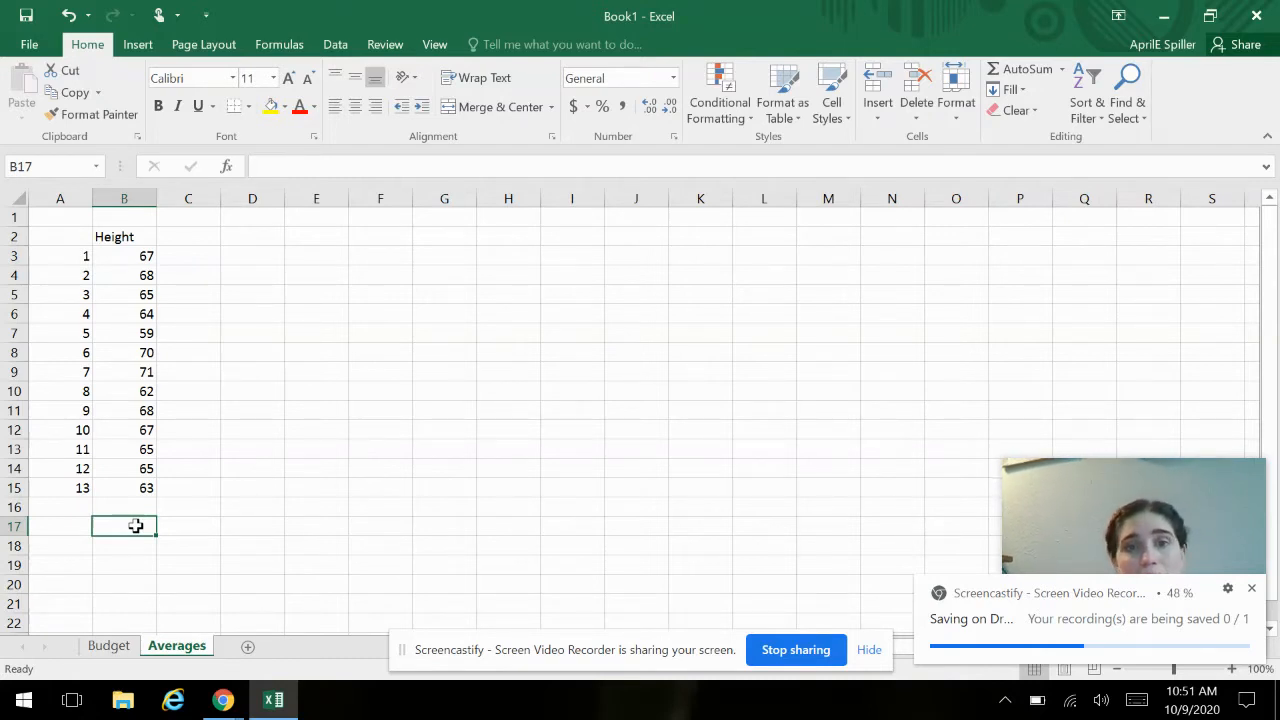
{"action": "left_click", "coordinate": [69, 523]}
{"action": "type", "text": "avg"}
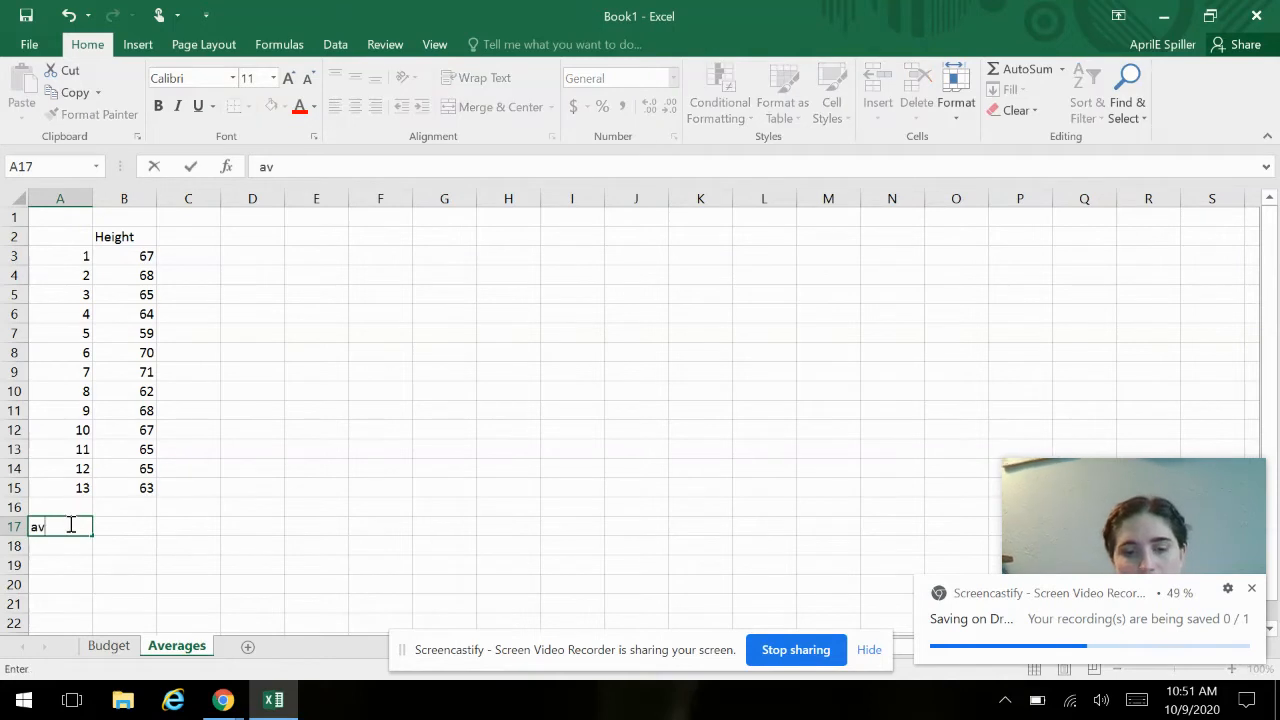
{"action": "key", "text": "Tab"}
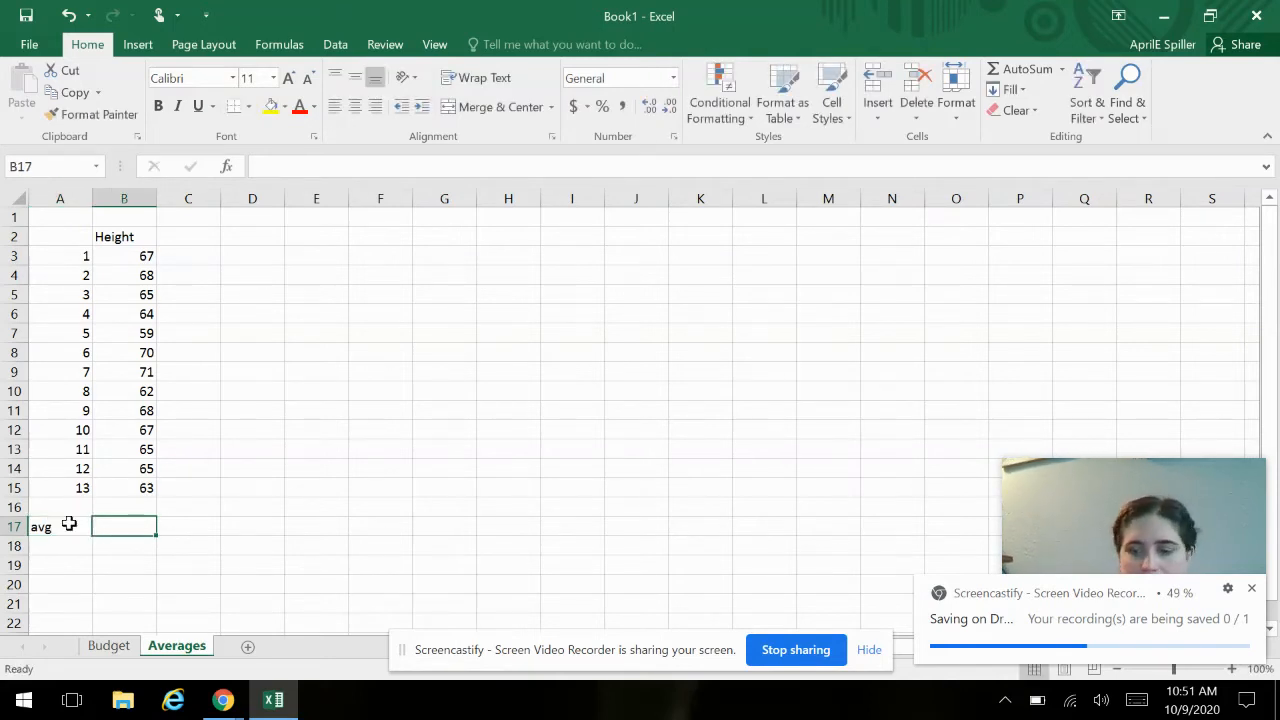
{"action": "left_click", "coordinate": [69, 523]}
{"action": "type", "text": "Avwerage"}
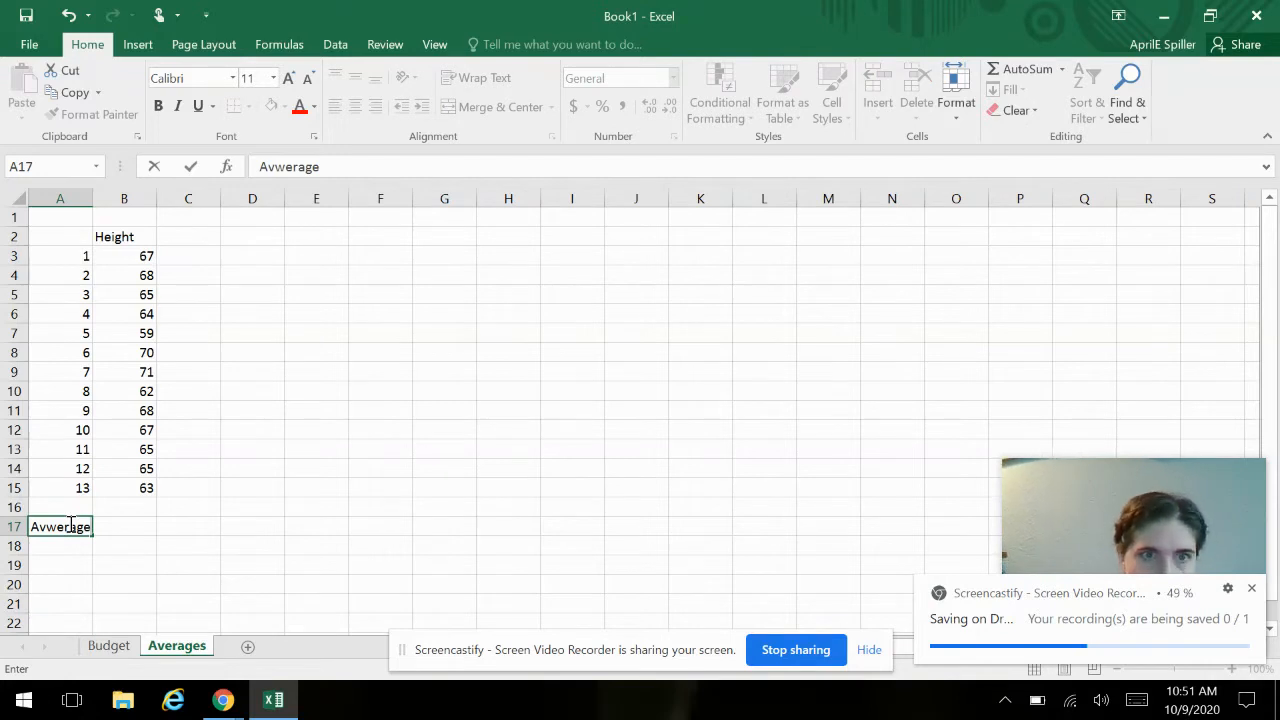
{"action": "left_click", "coordinate": [285, 165]}
{"action": "key", "text": "BackSpace"}
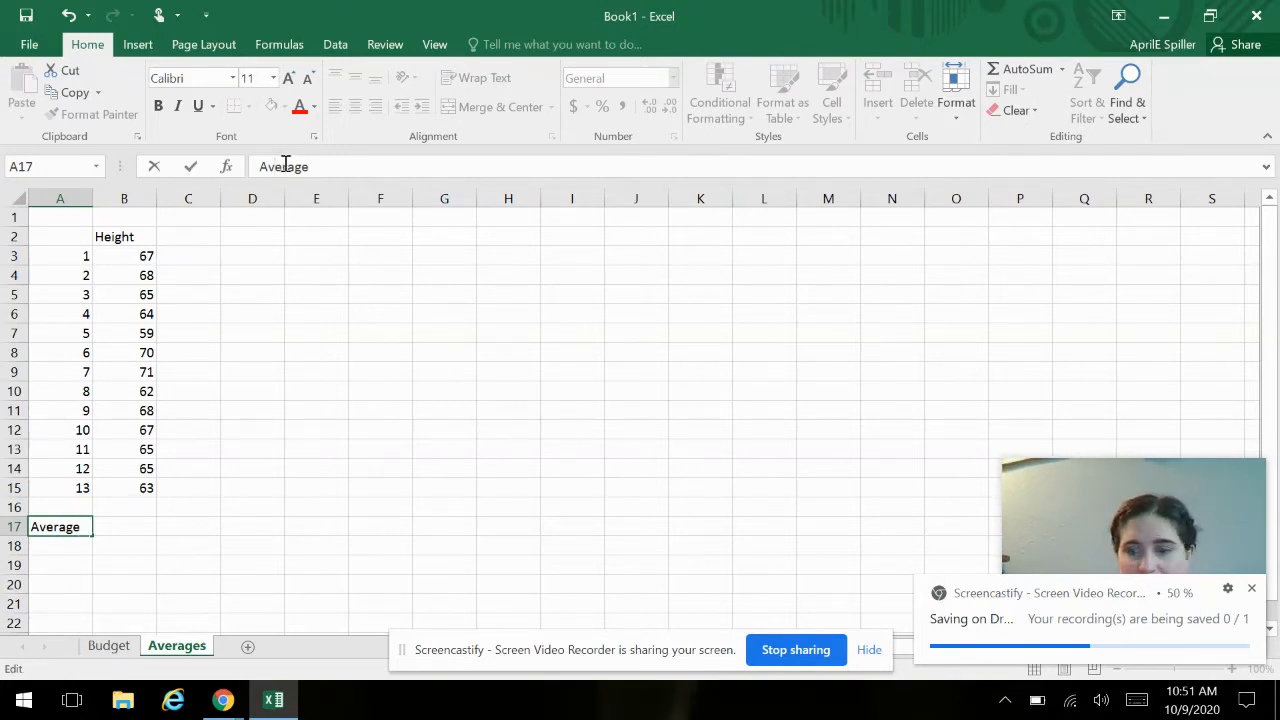
{"action": "key", "text": "Return"}
- Calculate the mean of the heights in B17 with the formula =average(B3:B15)
{"action": "left_click", "coordinate": [135, 527]}
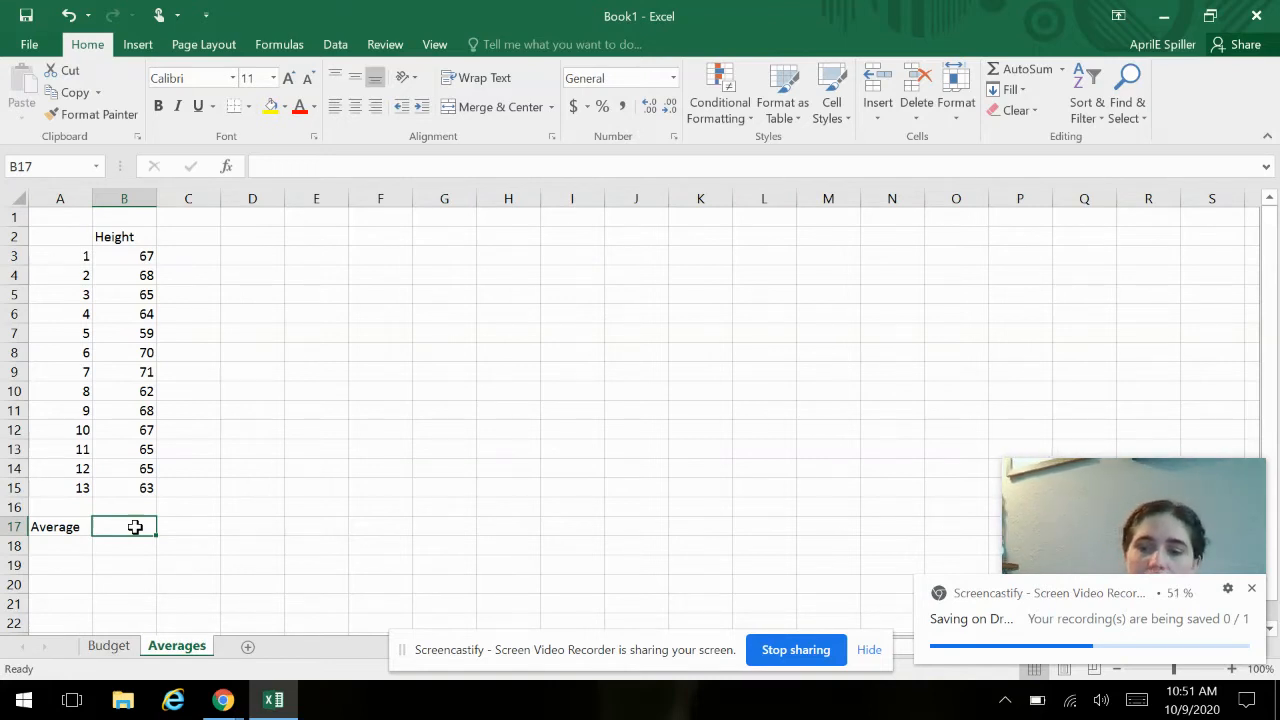
{"action": "type", "text": "="}
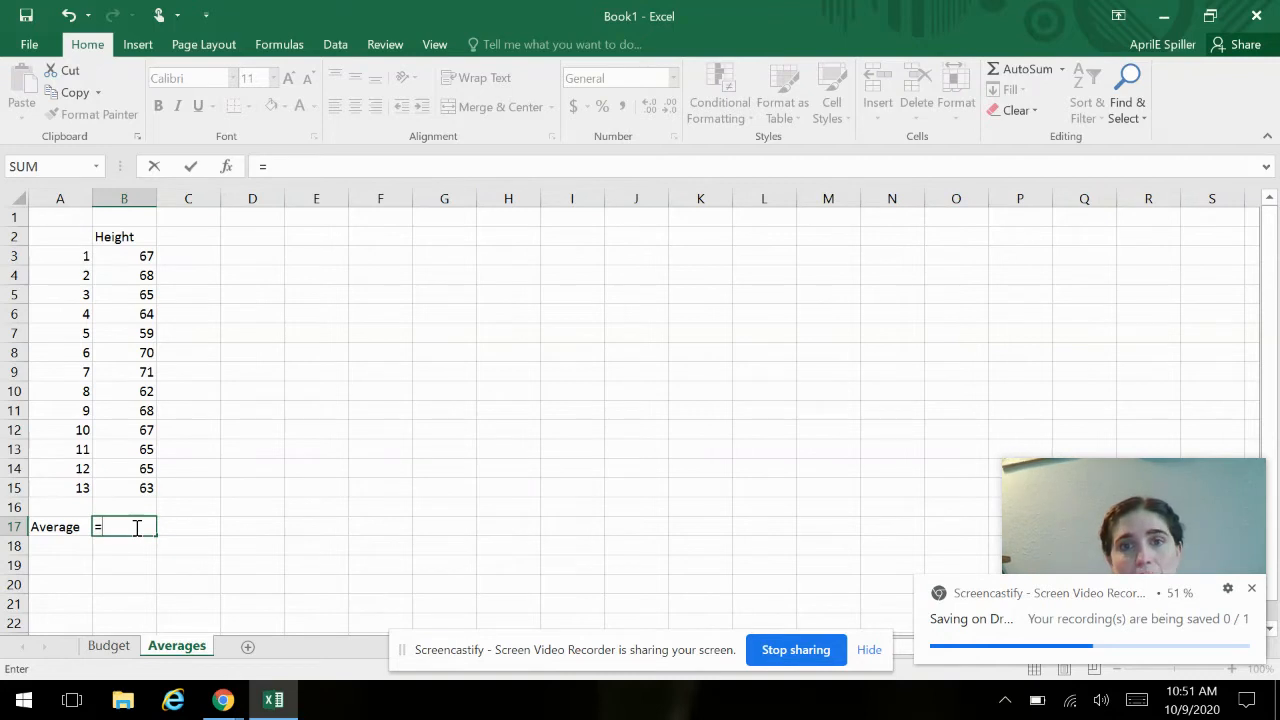
{"action": "type", "text": "average"}
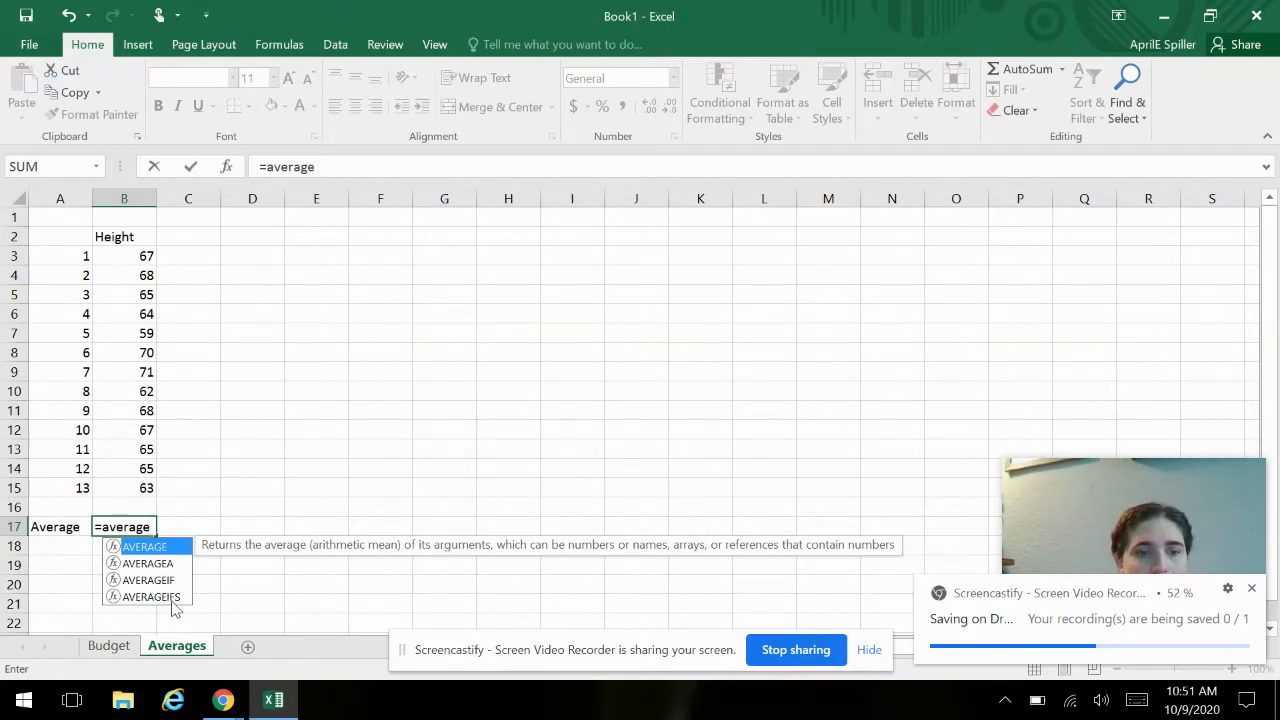
{"action": "type", "text": "("}
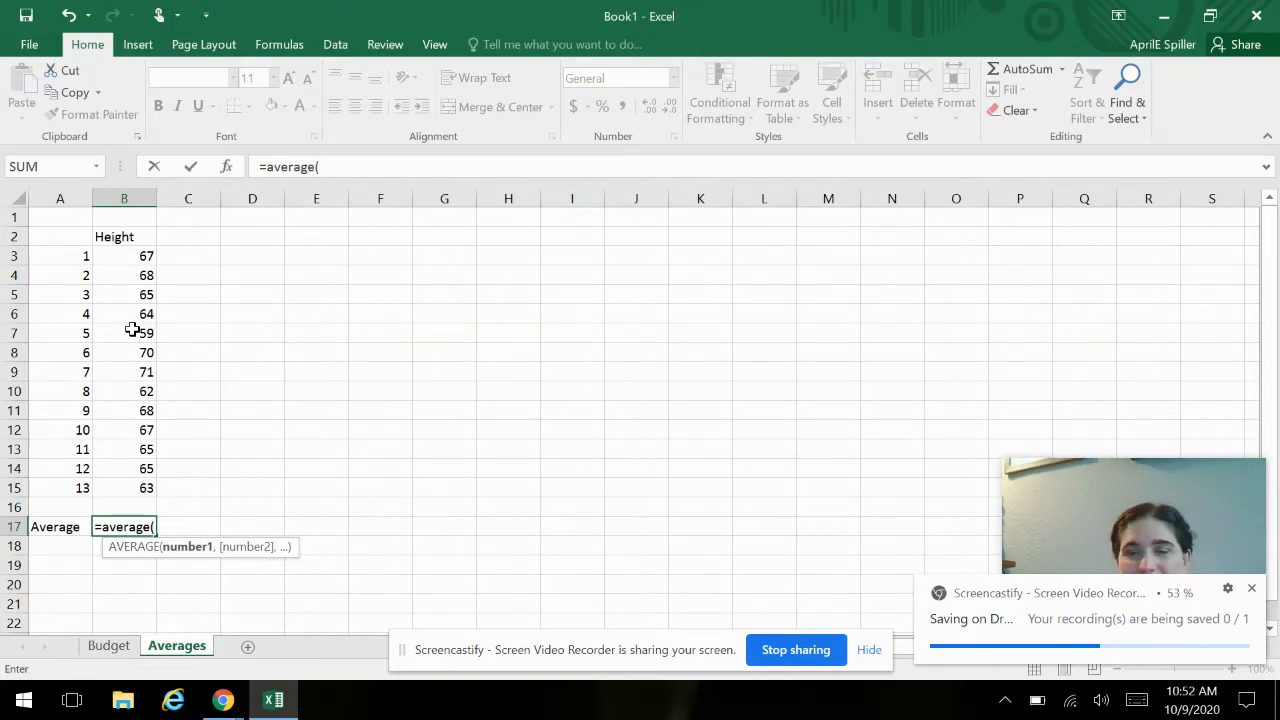
{"action": "left_click", "coordinate": [117, 256]}
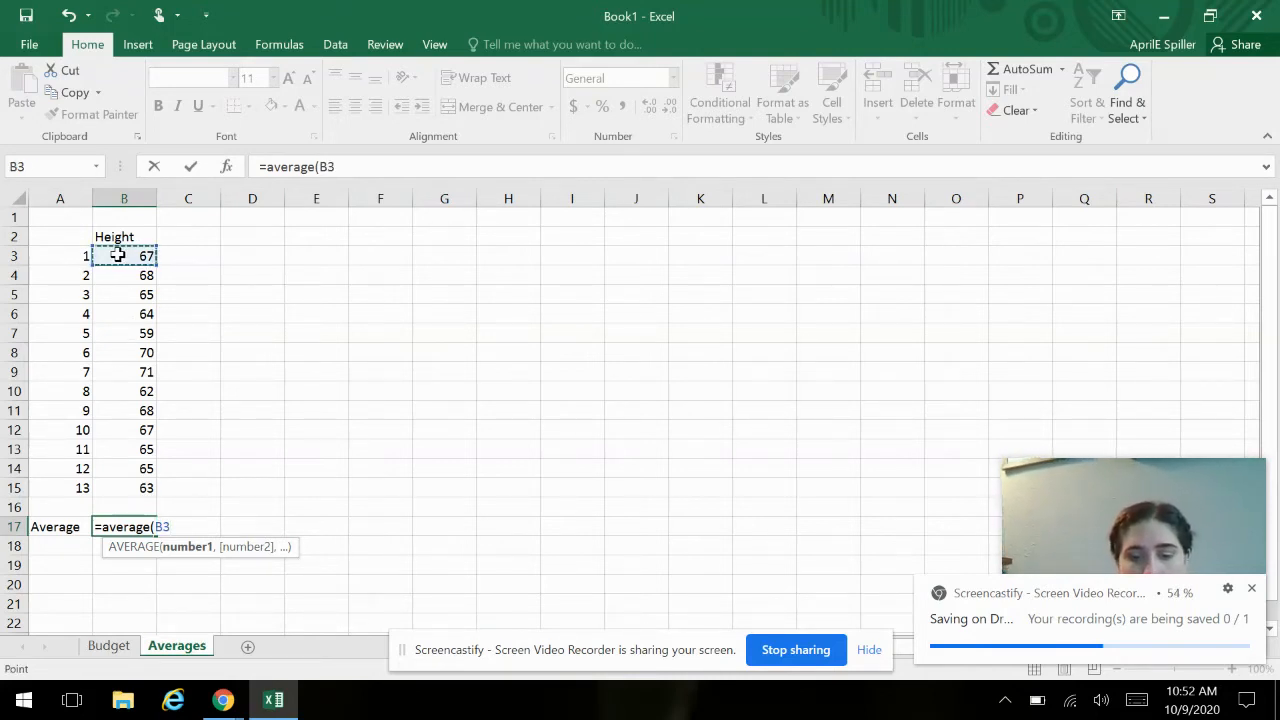
{"action": "left_click_drag", "start_coordinate": [117, 256], "coordinate": [124, 487]}
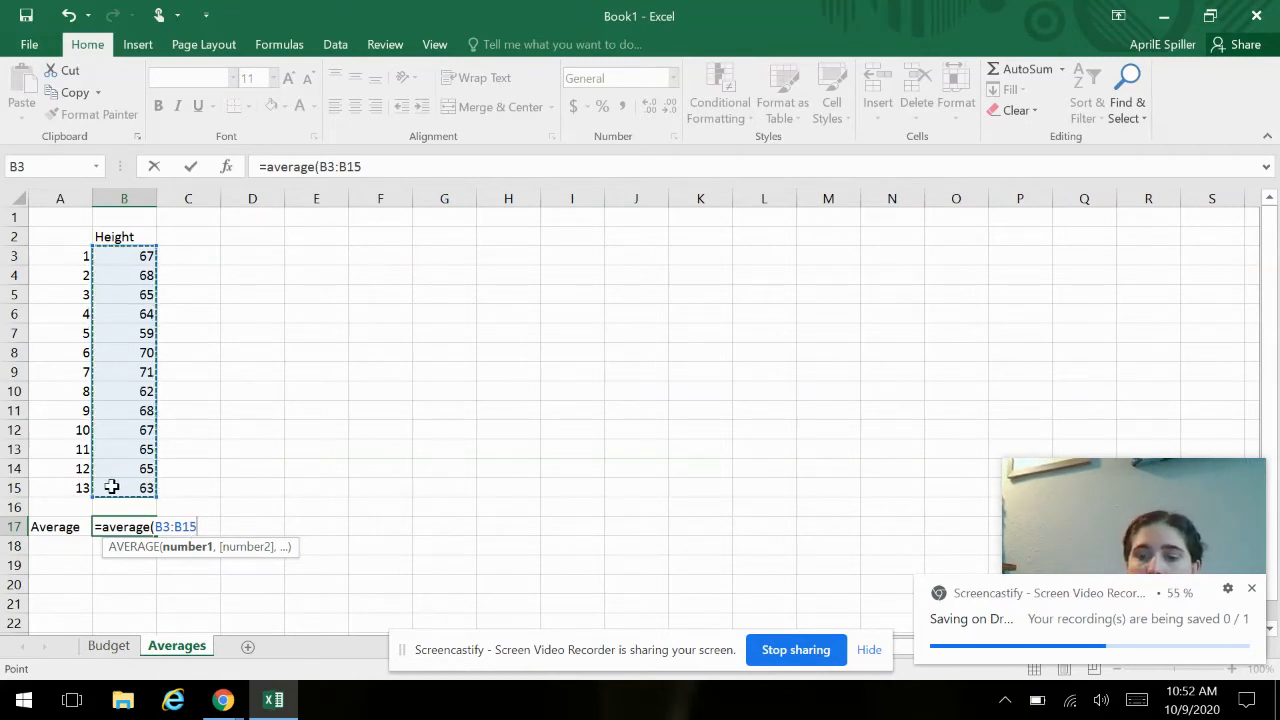
{"action": "type", "text": ")"}
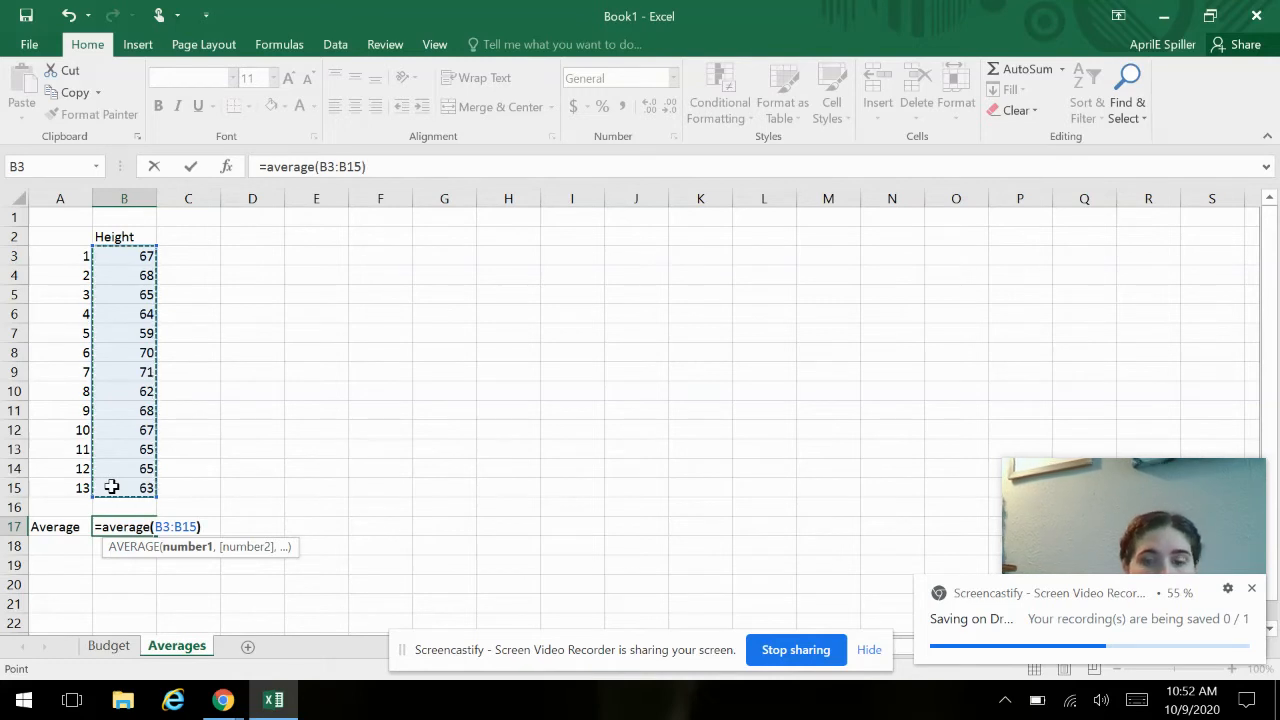
{"action": "key", "text": "Return"}
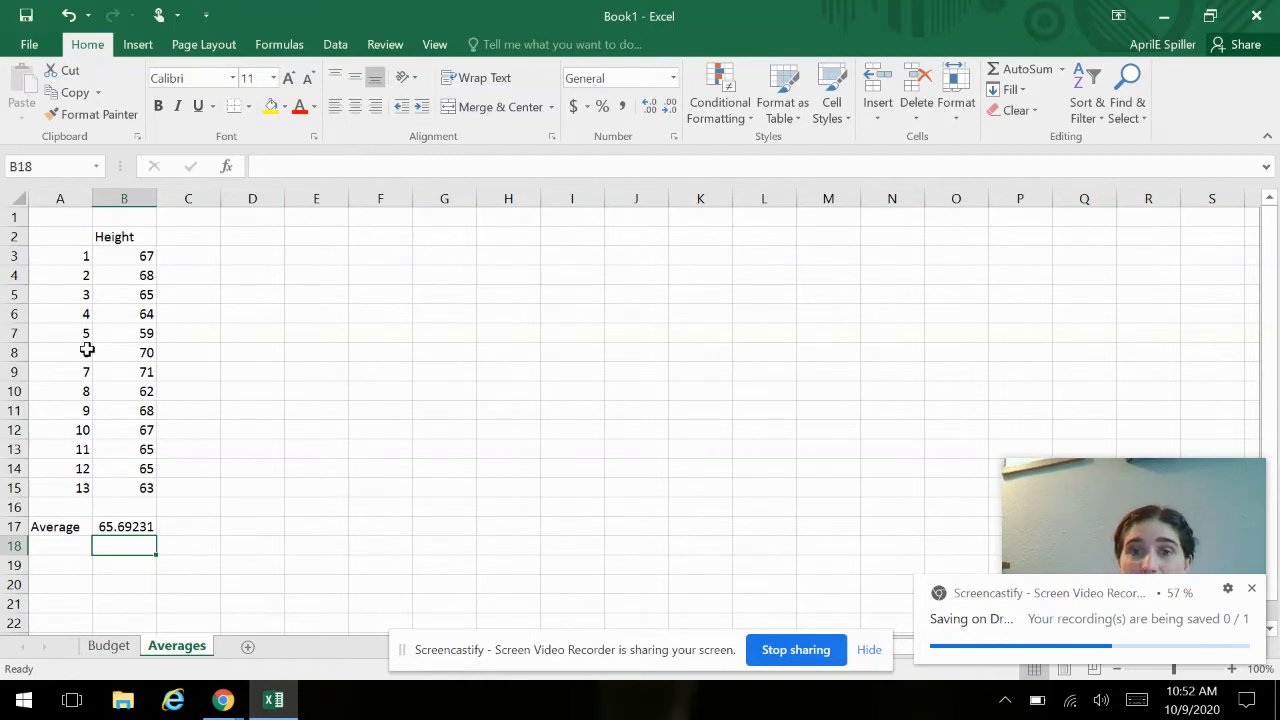
{"action": "left_click", "coordinate": [1253, 589]}
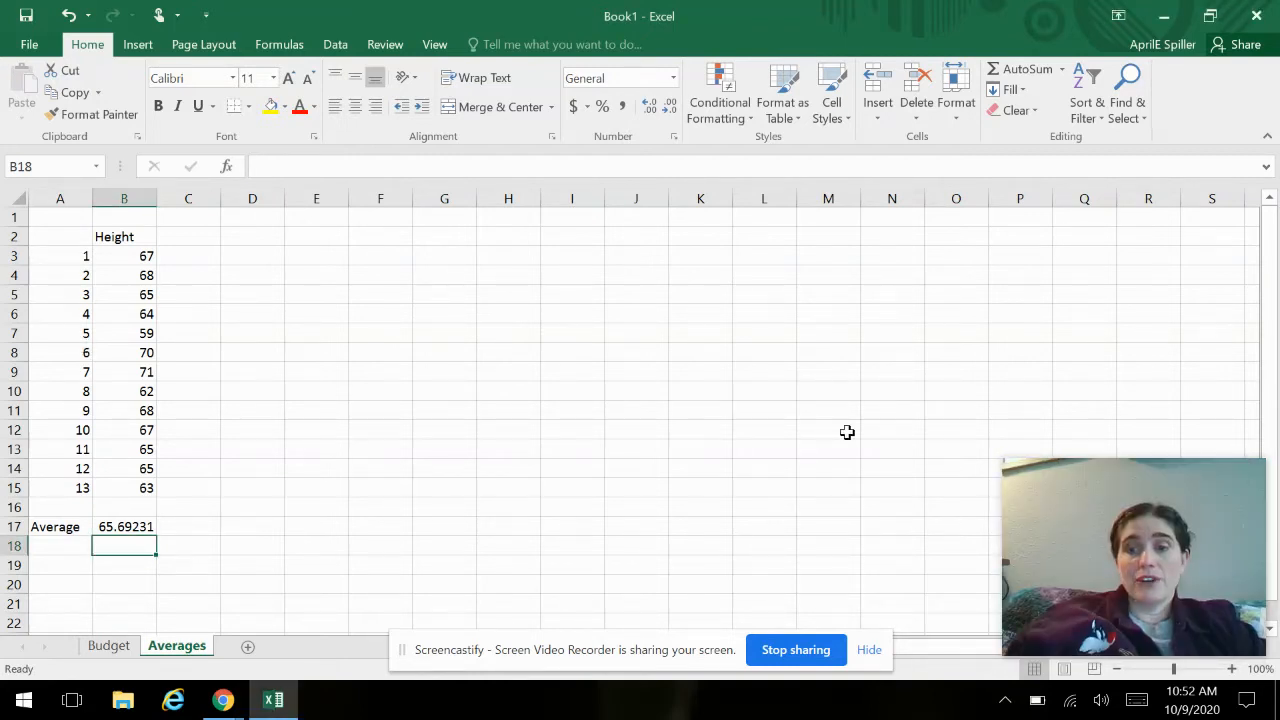
- Enter the heading Grades in F2 and the category Homework in F3
{"action": "left_click", "coordinate": [379, 238]}
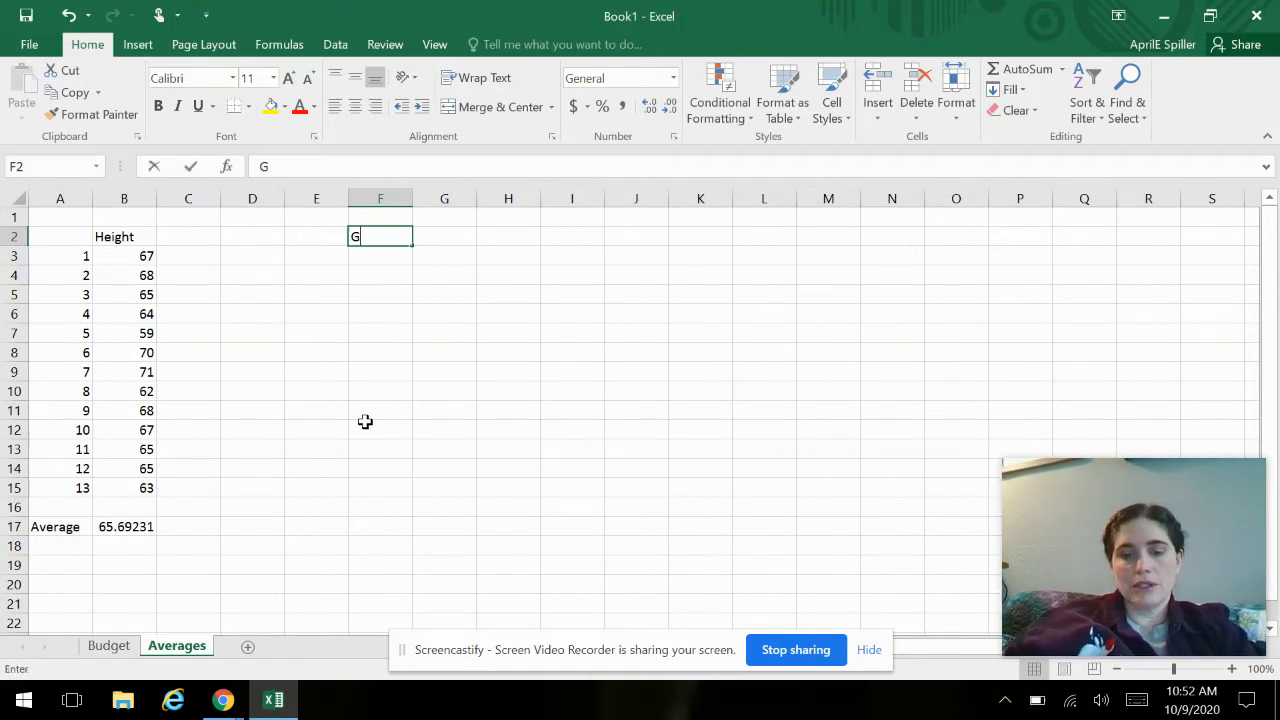
{"action": "type", "text": "Grades"}
{"action": "key", "text": "Return"}
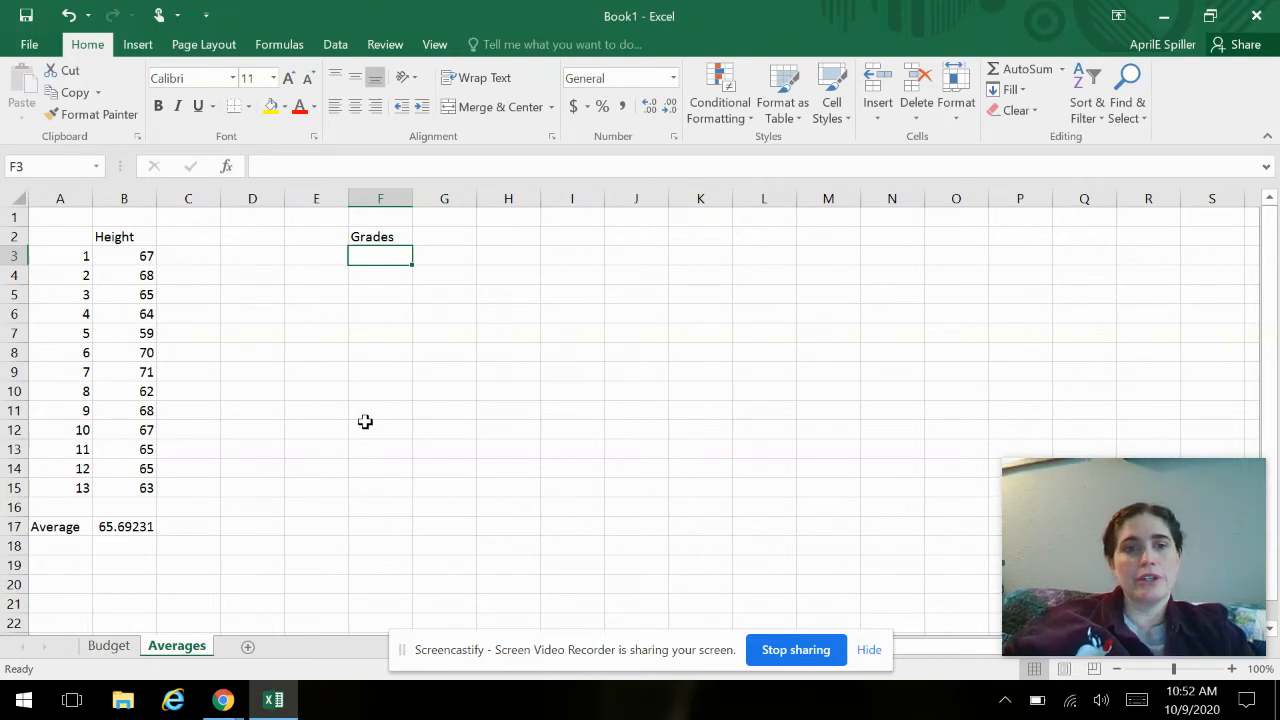
{"action": "type", "text": "Homework"}
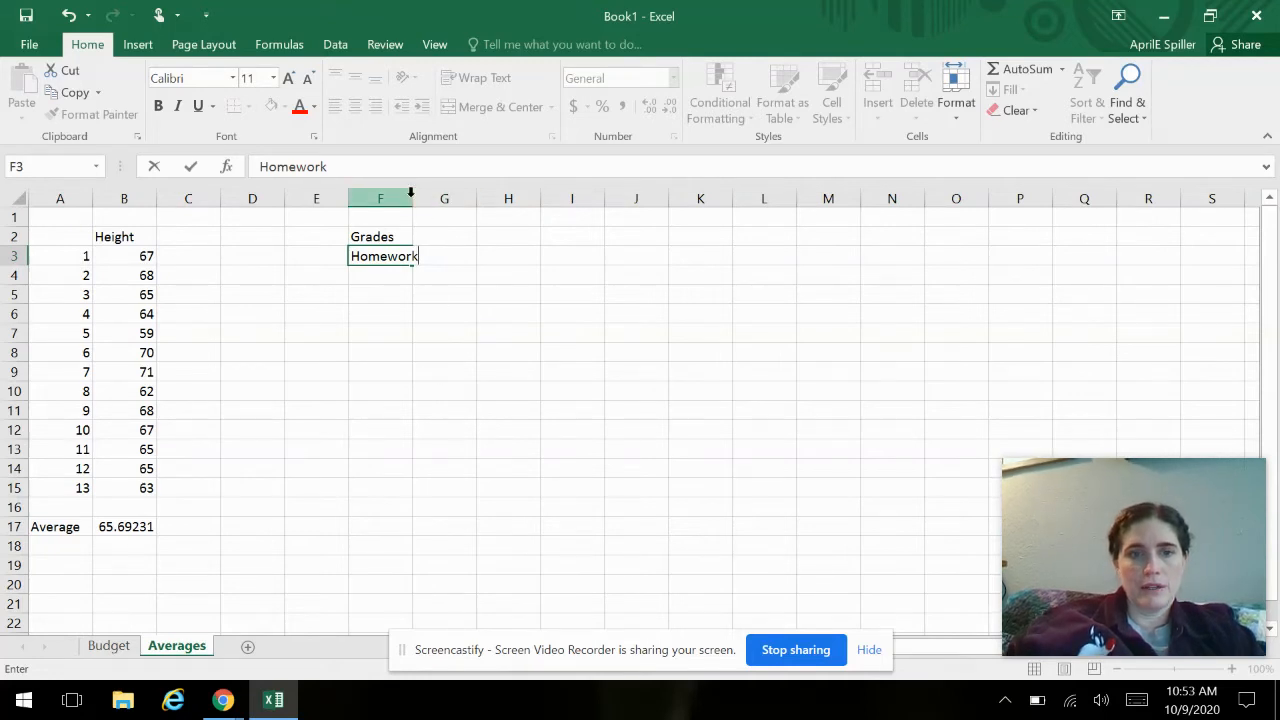
{"action": "left_click", "coordinate": [480, 314]}
- Widen column F to fit its text and enter 40% as the Homework weight in G3
{"action": "left_click_drag", "start_coordinate": [405, 198], "coordinate": [443, 194]}
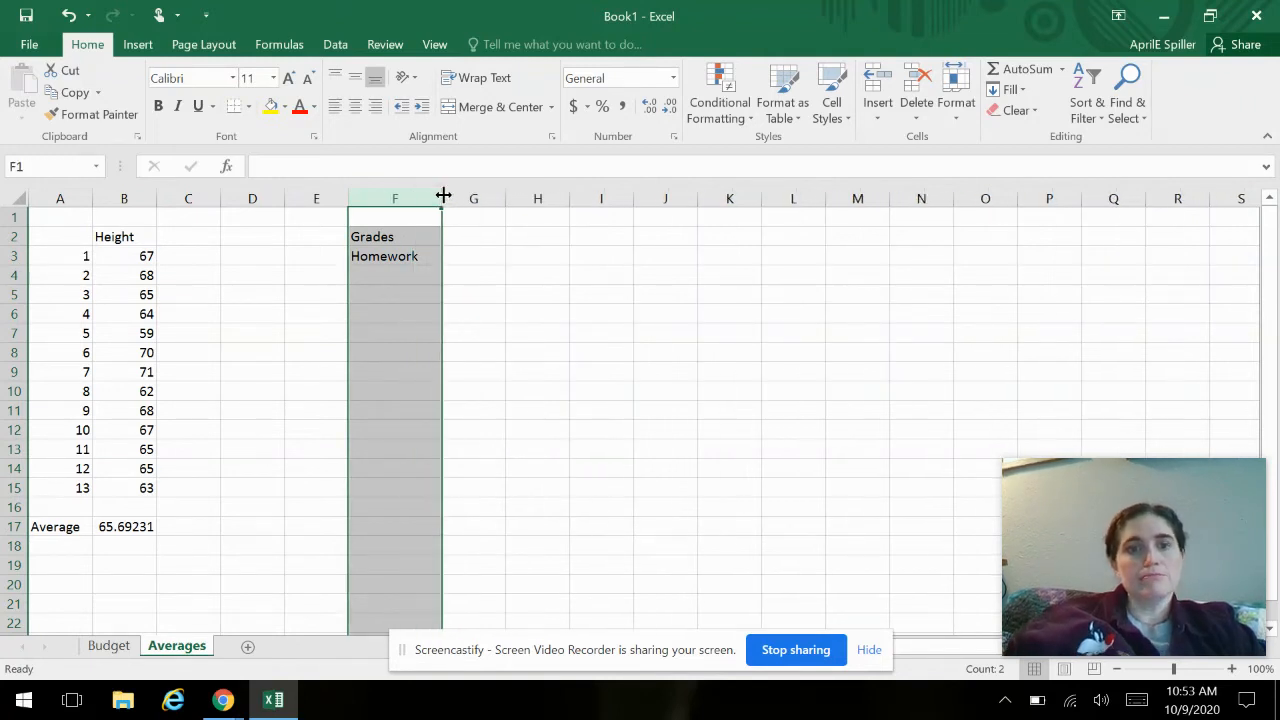
{"action": "left_click", "coordinate": [475, 260]}
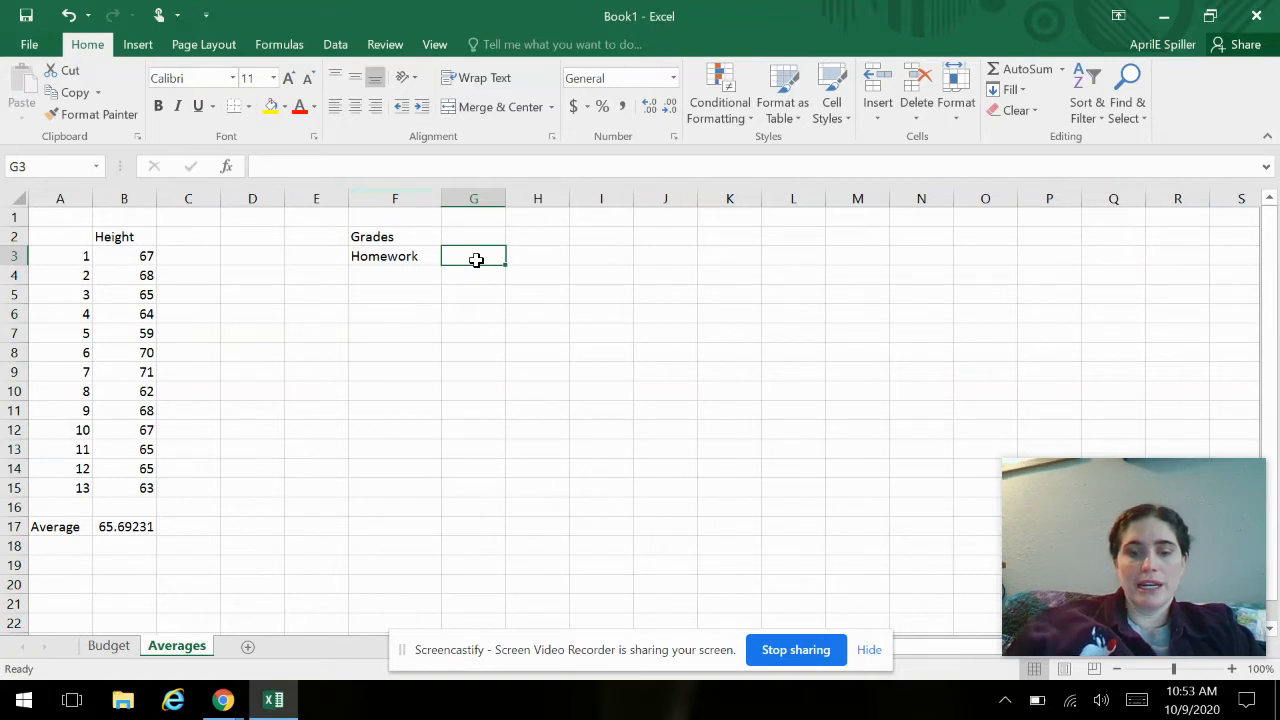
{"action": "type", "text": "40%"}
{"action": "key", "text": "Return"}
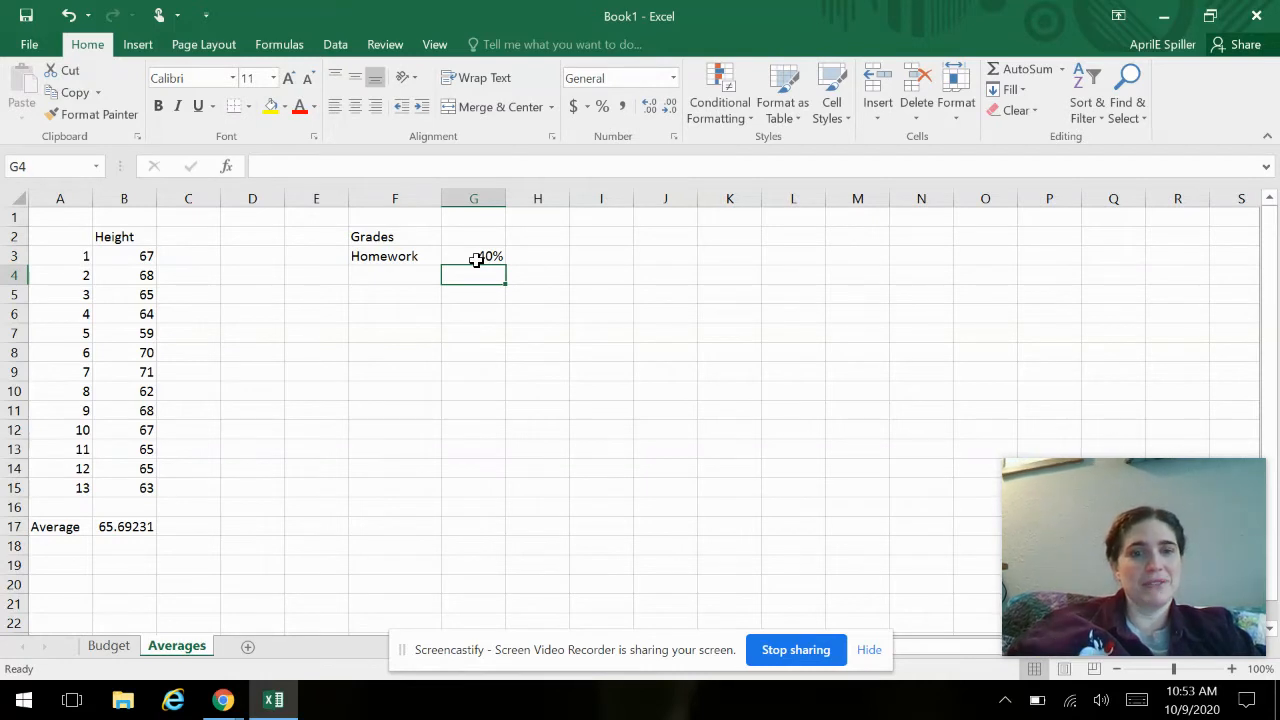
- Add Test as the second grade category in F4
{"action": "left_click", "coordinate": [403, 268]}
{"action": "type", "text": "Test"}
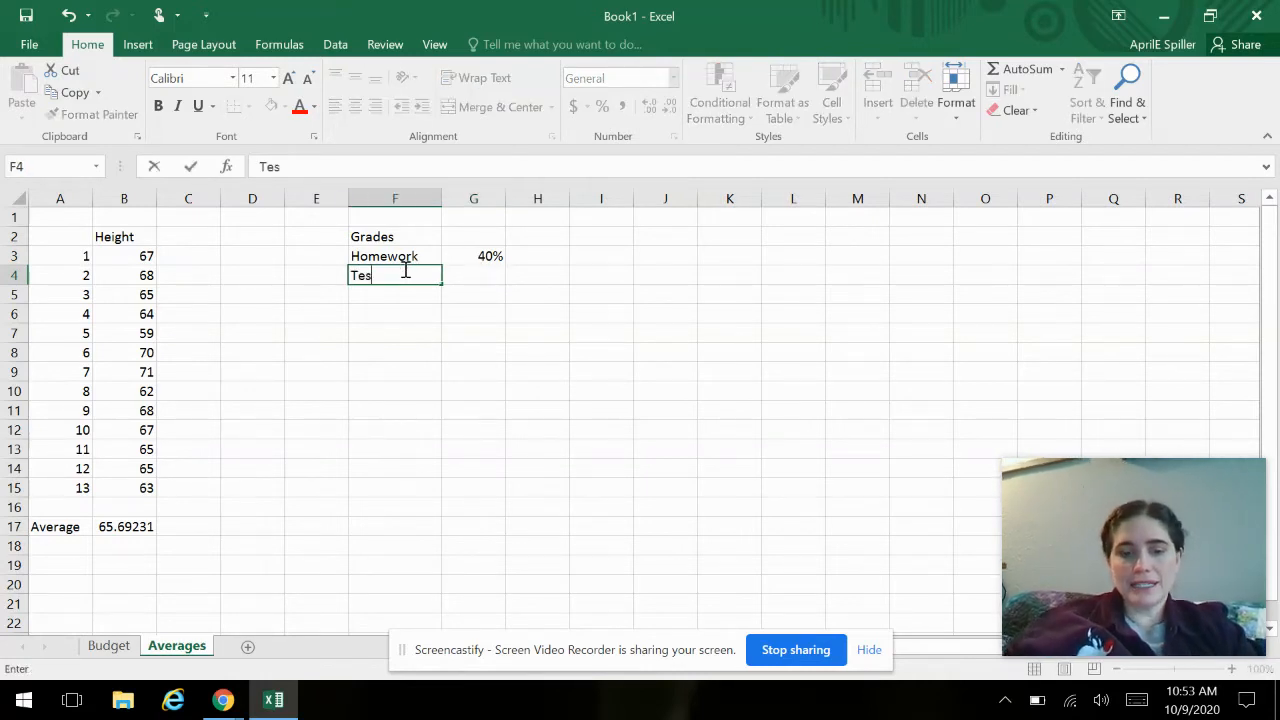
{"action": "key", "text": "Tab"}
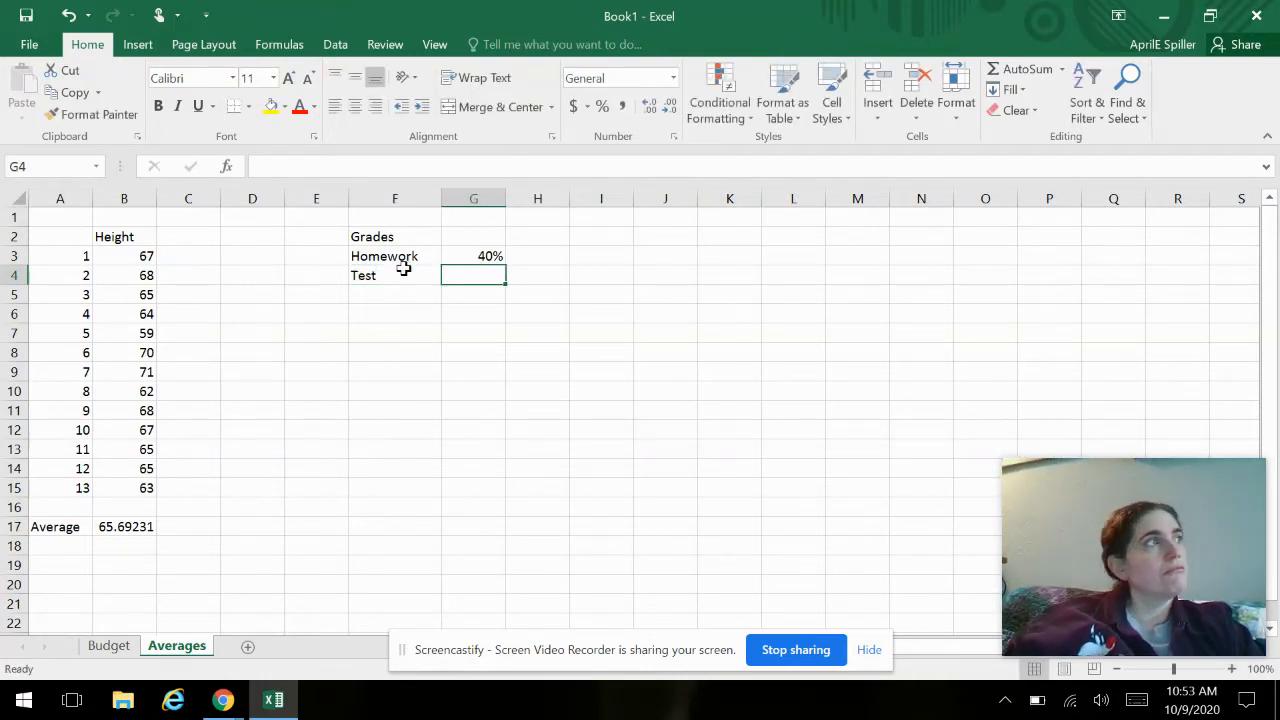
{"action": "type", "text": "20"}
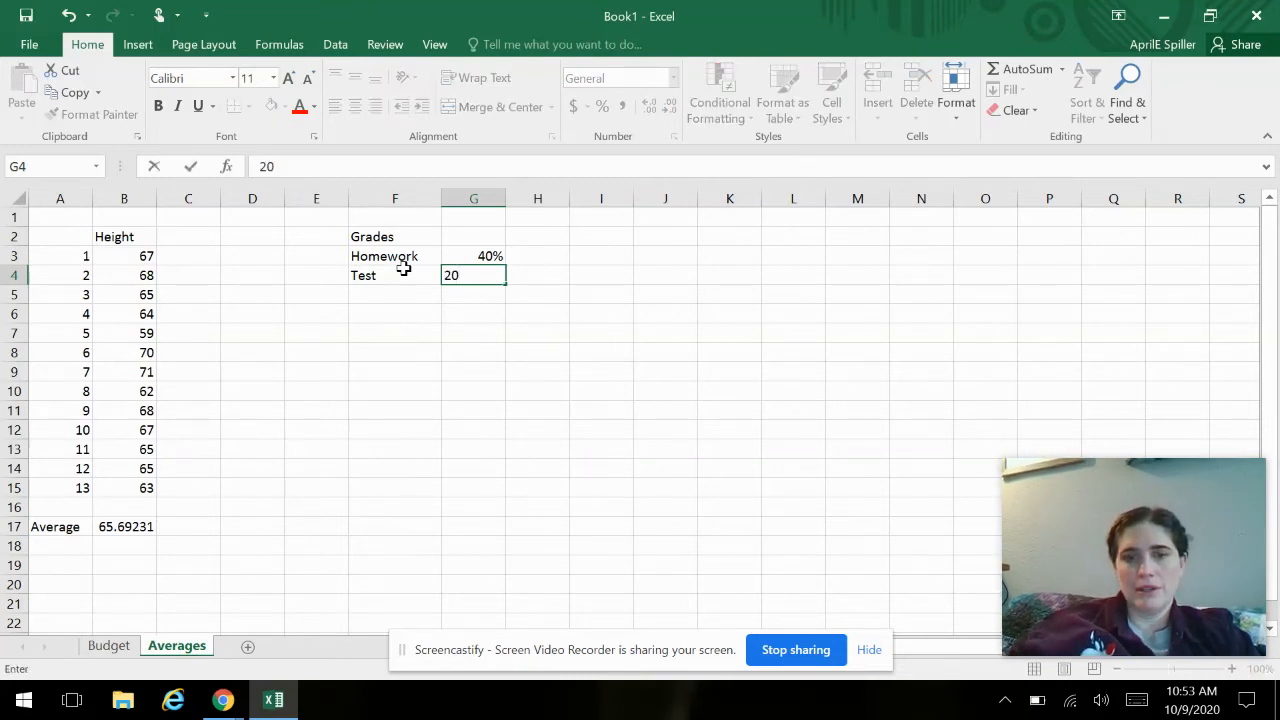
{"action": "key", "text": "Return"}
{"action": "key", "text": "Up"}
{"action": "key", "text": "Right"}
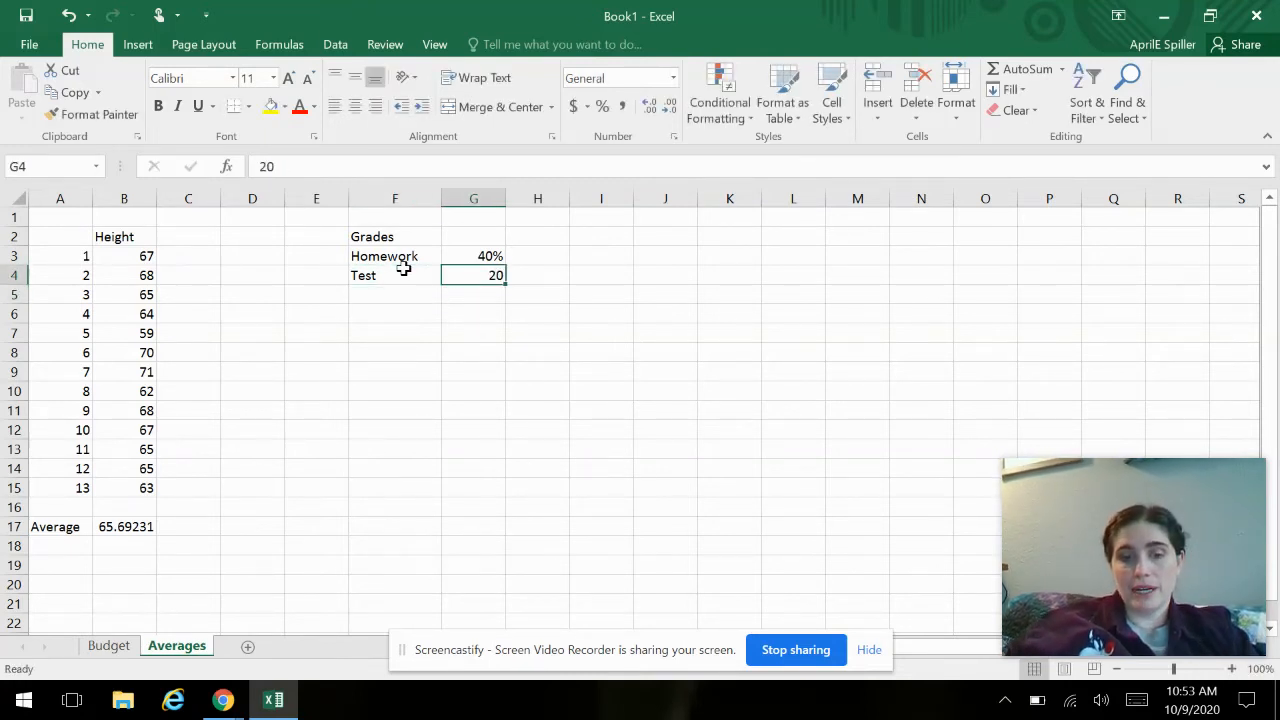
{"action": "type", "text": "205"}
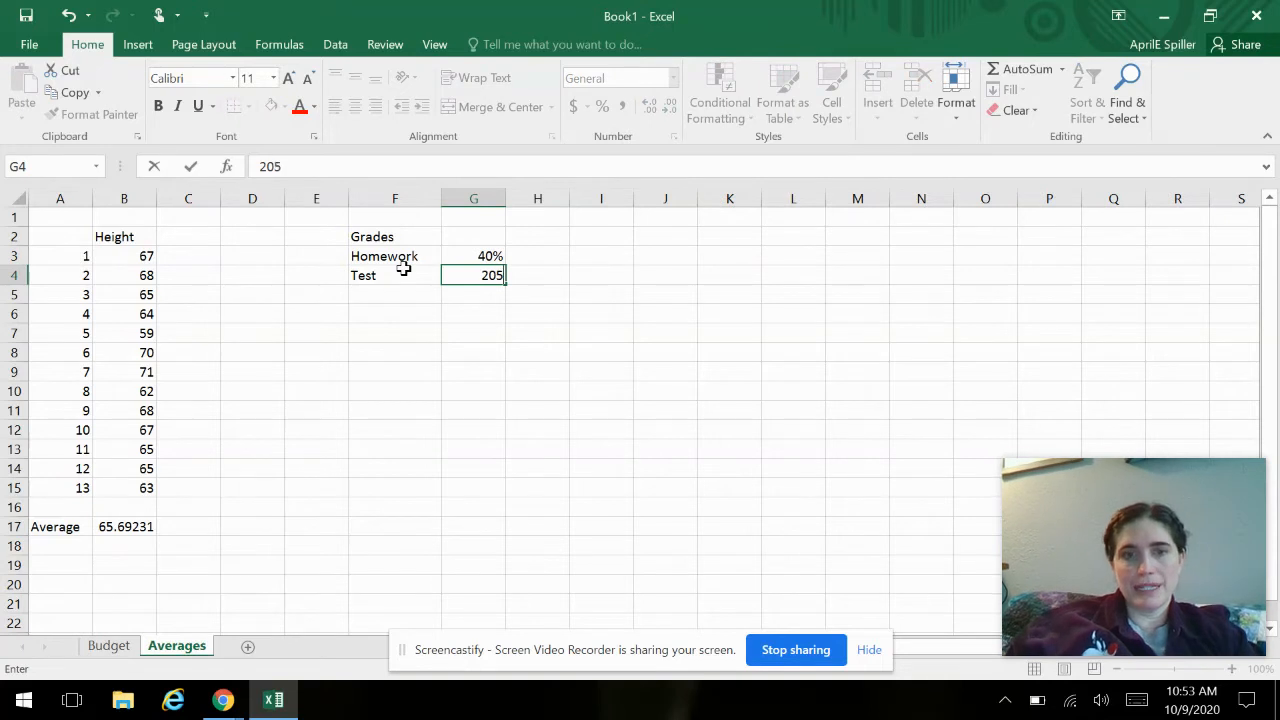
{"action": "key", "text": "Return"}
{"action": "key", "text": "Up"}
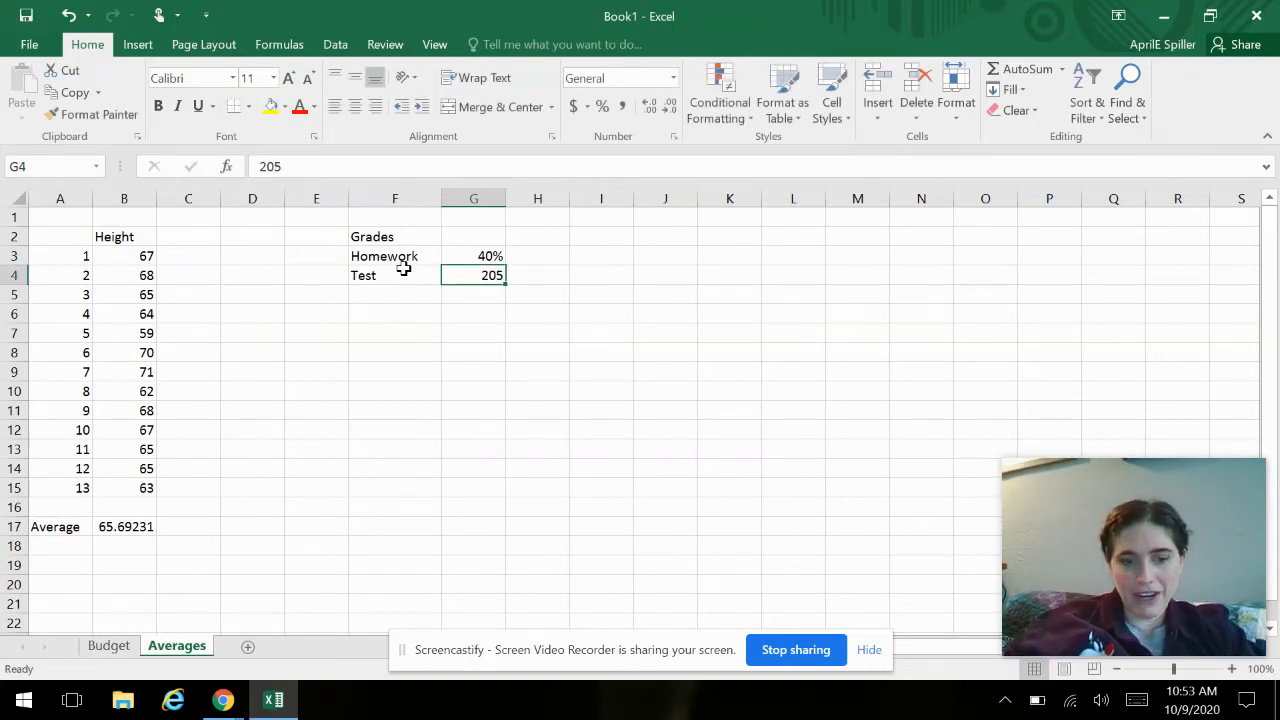
- Set the Test category's weight in G4 to 20%
{"action": "type", "text": "20%"}
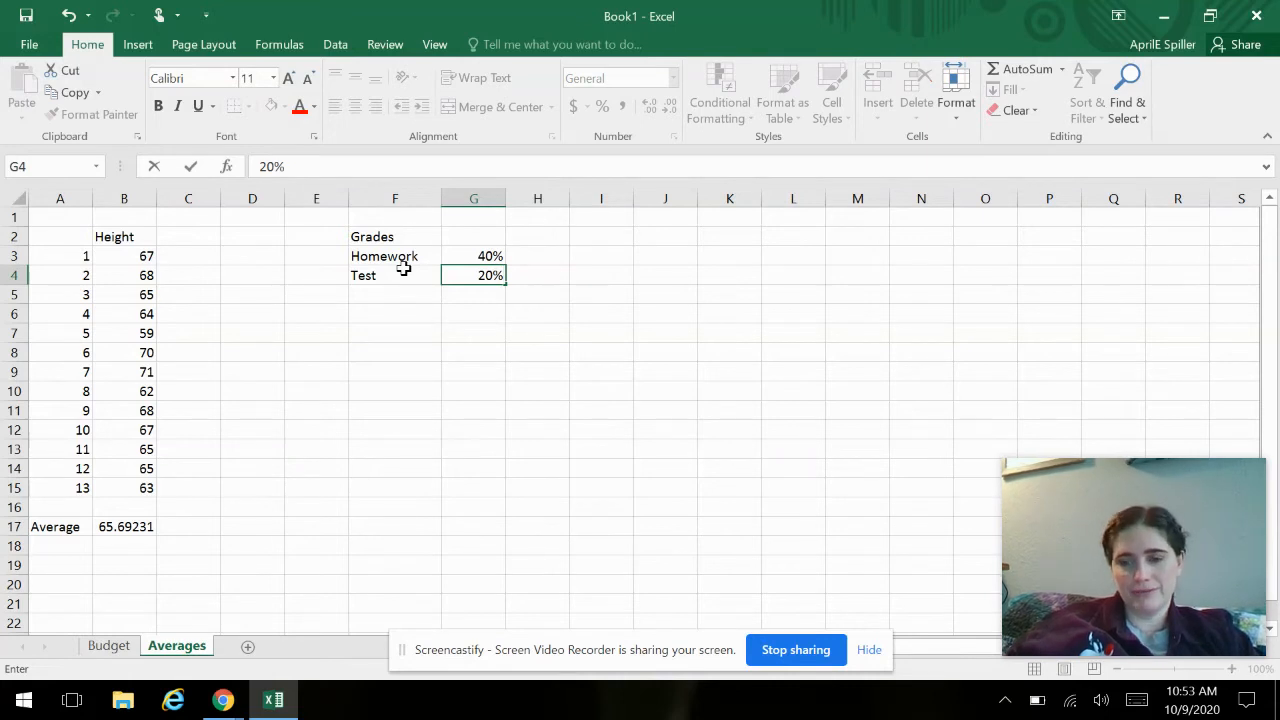
{"action": "key", "text": "Return"}
- Add a Quiz category in F5 with a weight of 10% in G5
{"action": "key", "text": "Left"}
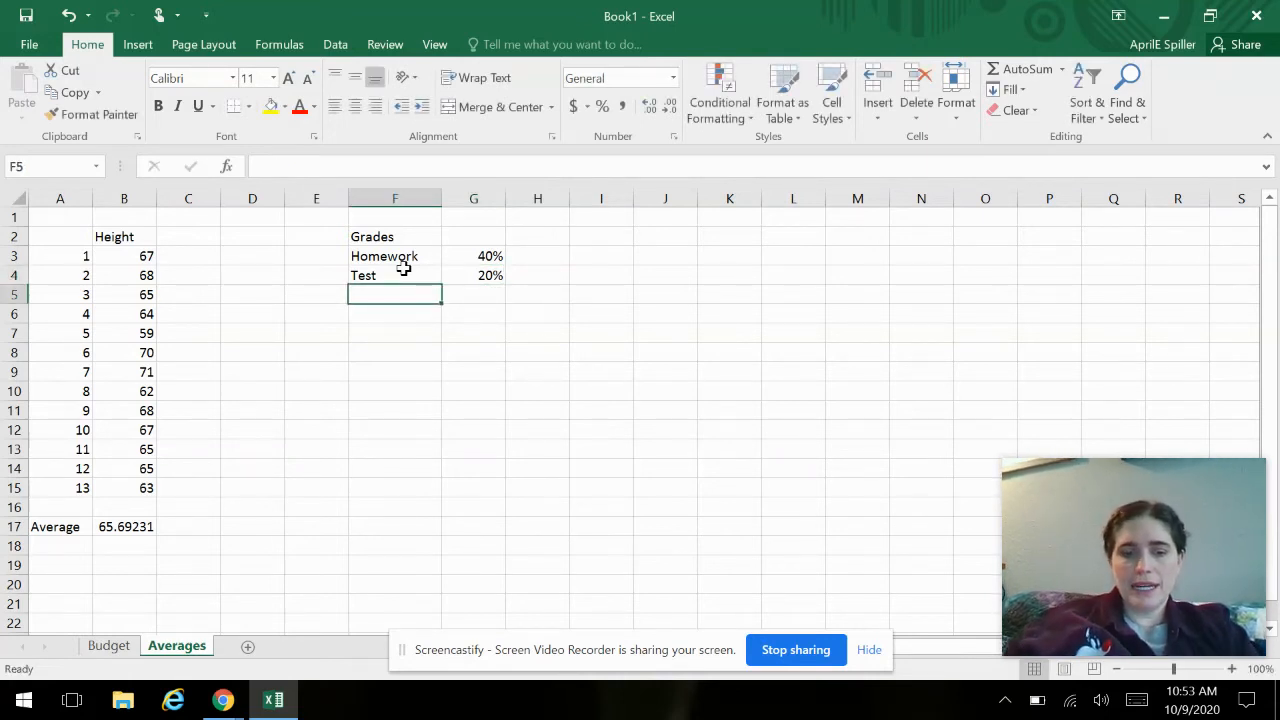
{"action": "type", "text": "Quiz"}
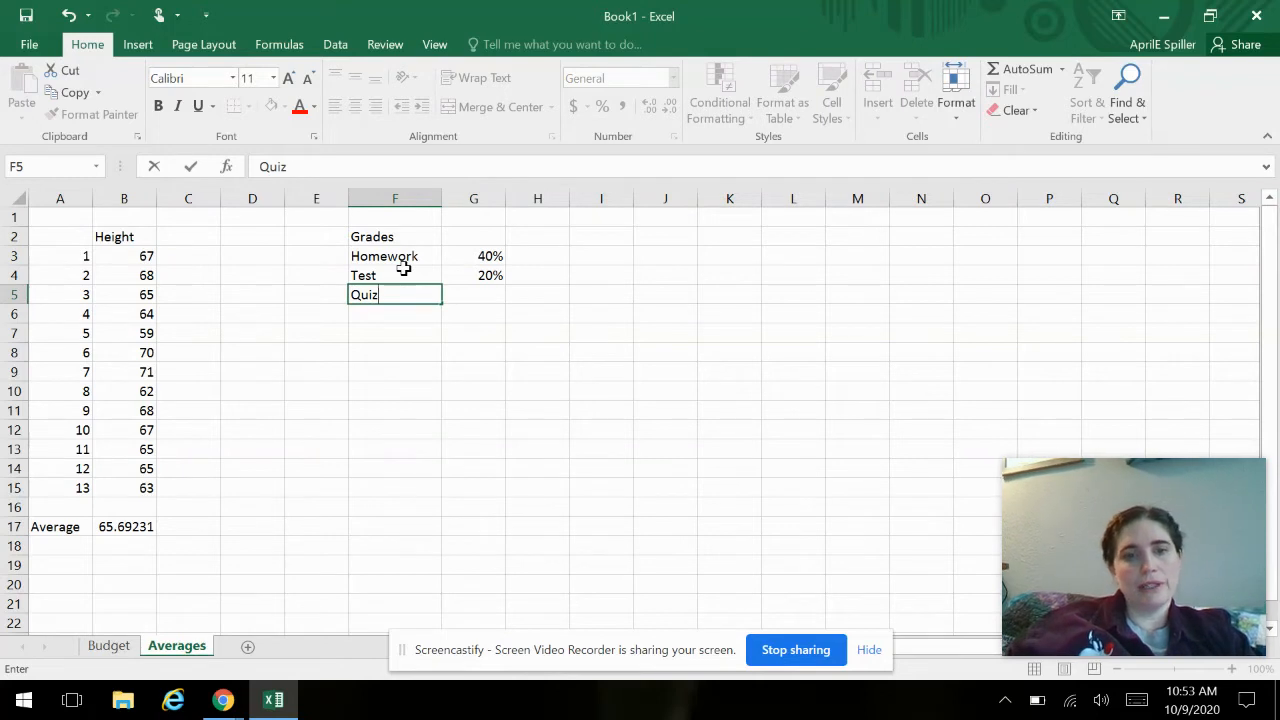
{"action": "key", "text": "Tab"}
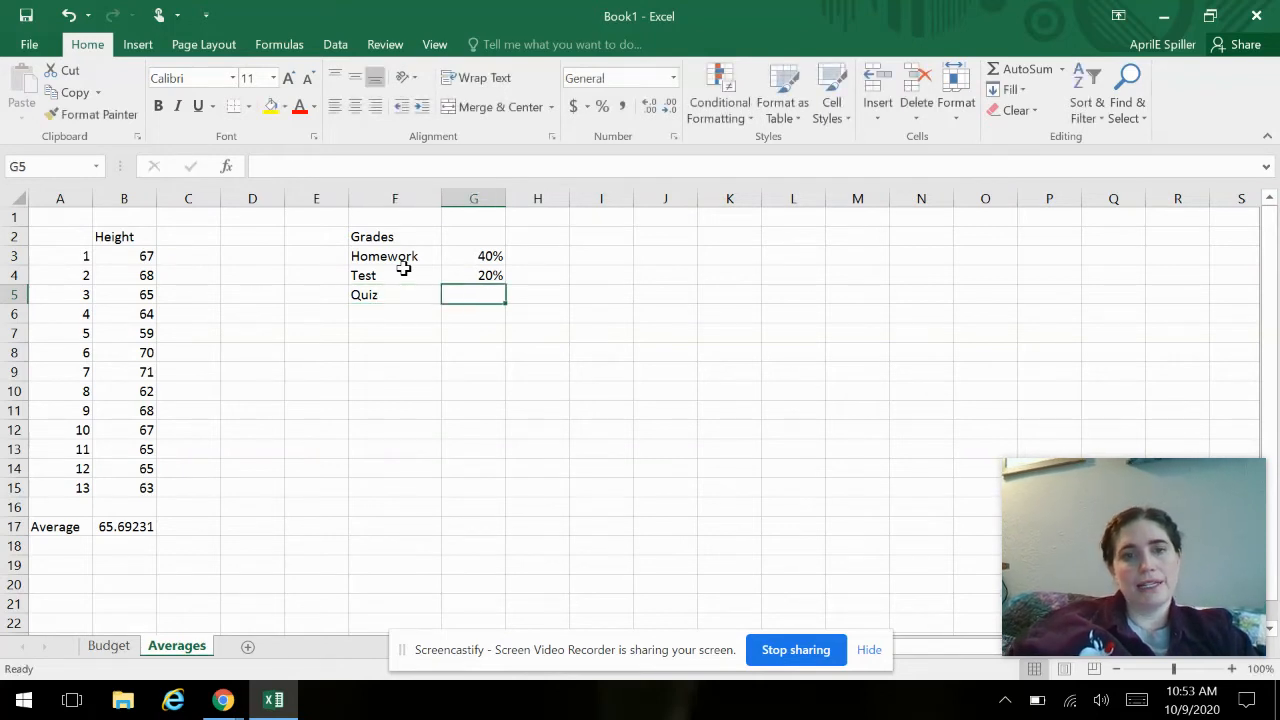
{"action": "type", "text": "10%"}
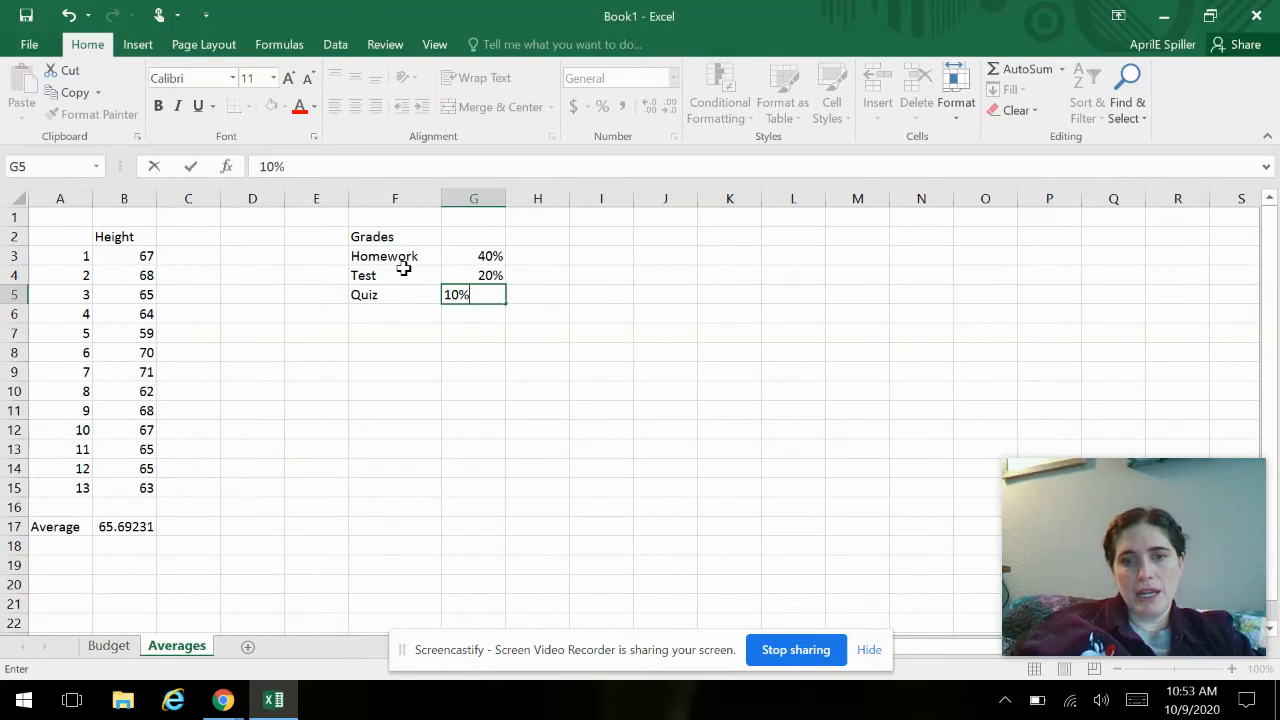
{"action": "key", "text": "Return"}
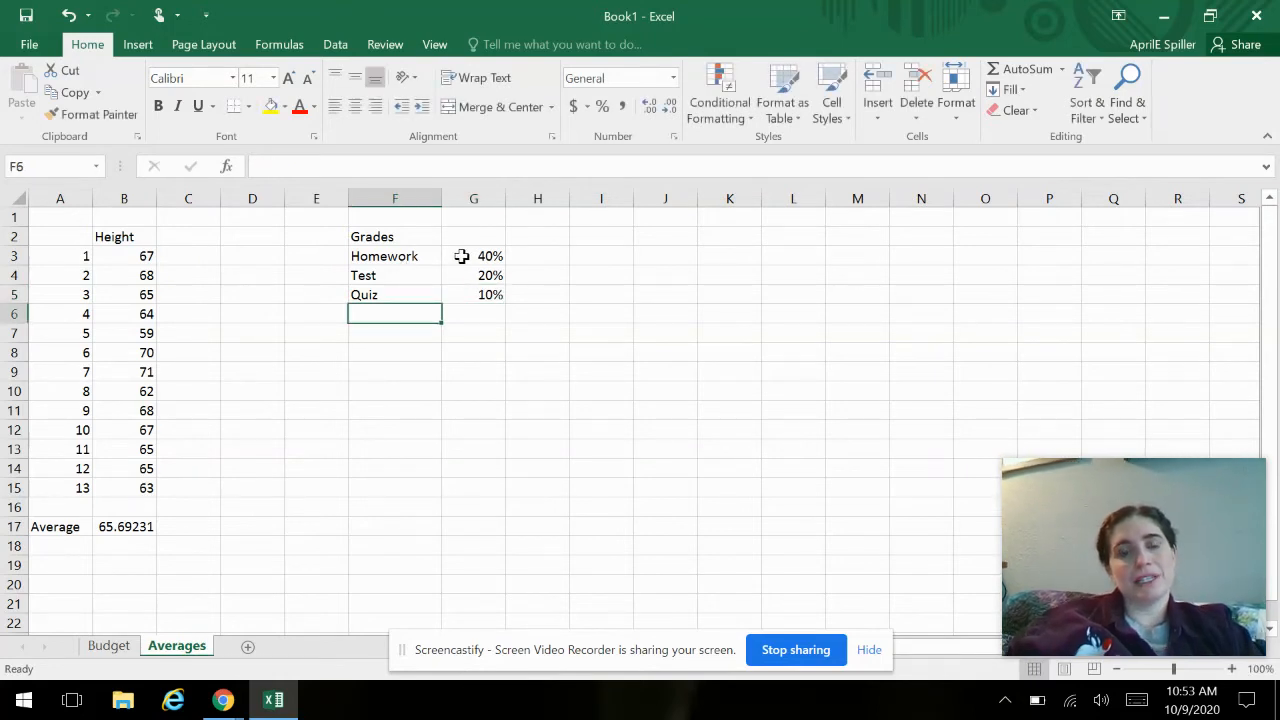
- Add a Participation category in F6 with a weight of 30% in G6
{"action": "type", "text": "Participation"}
{"action": "key", "text": "Tab"}
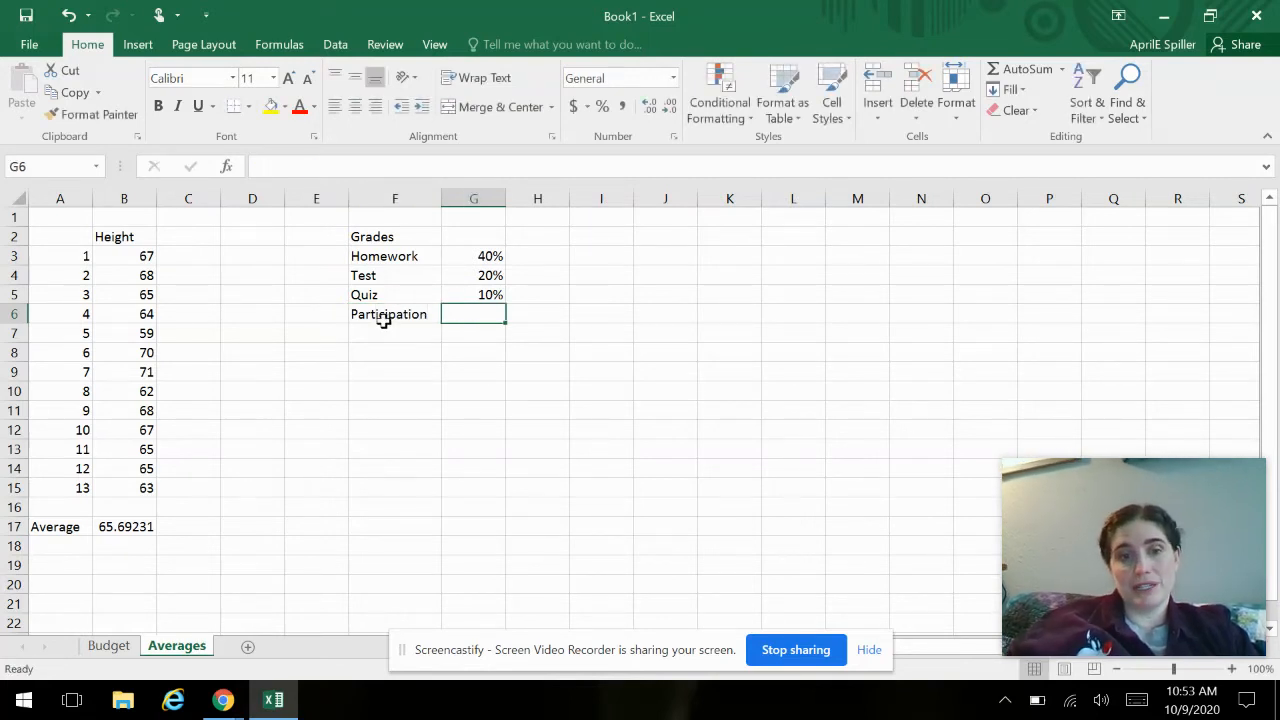
{"action": "type", "text": "30%"}
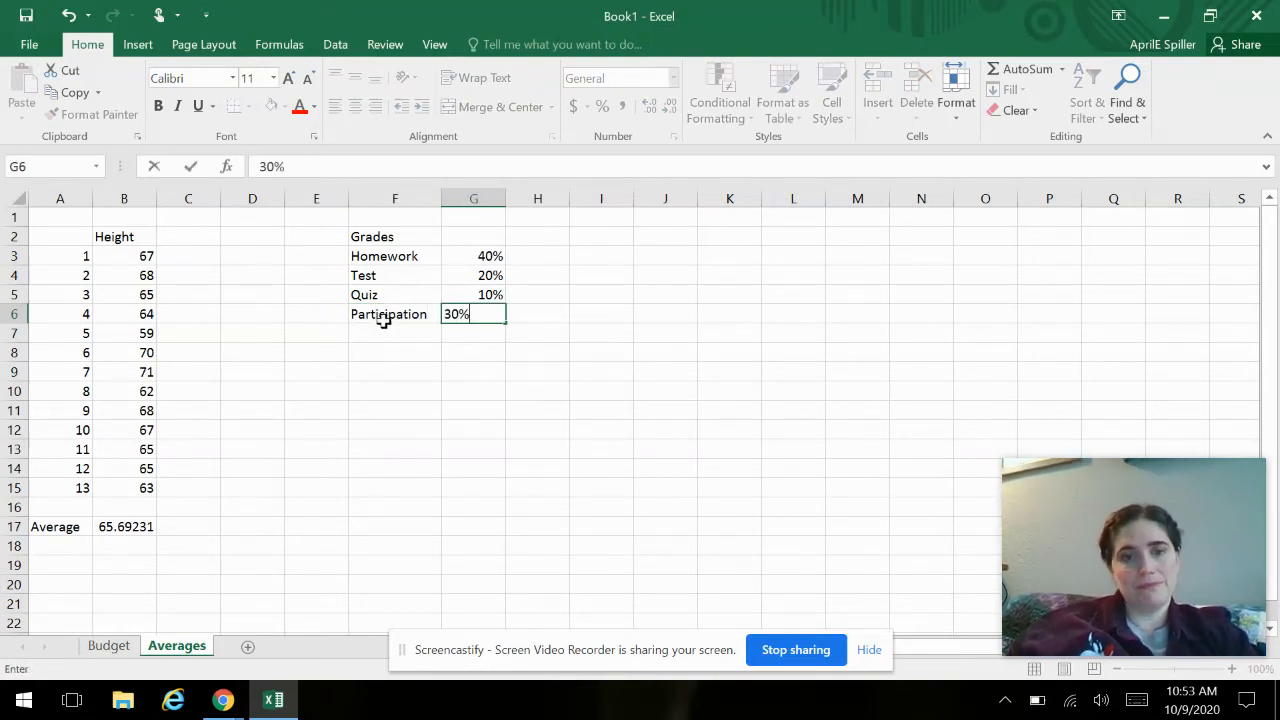
{"action": "key", "text": "Return"}
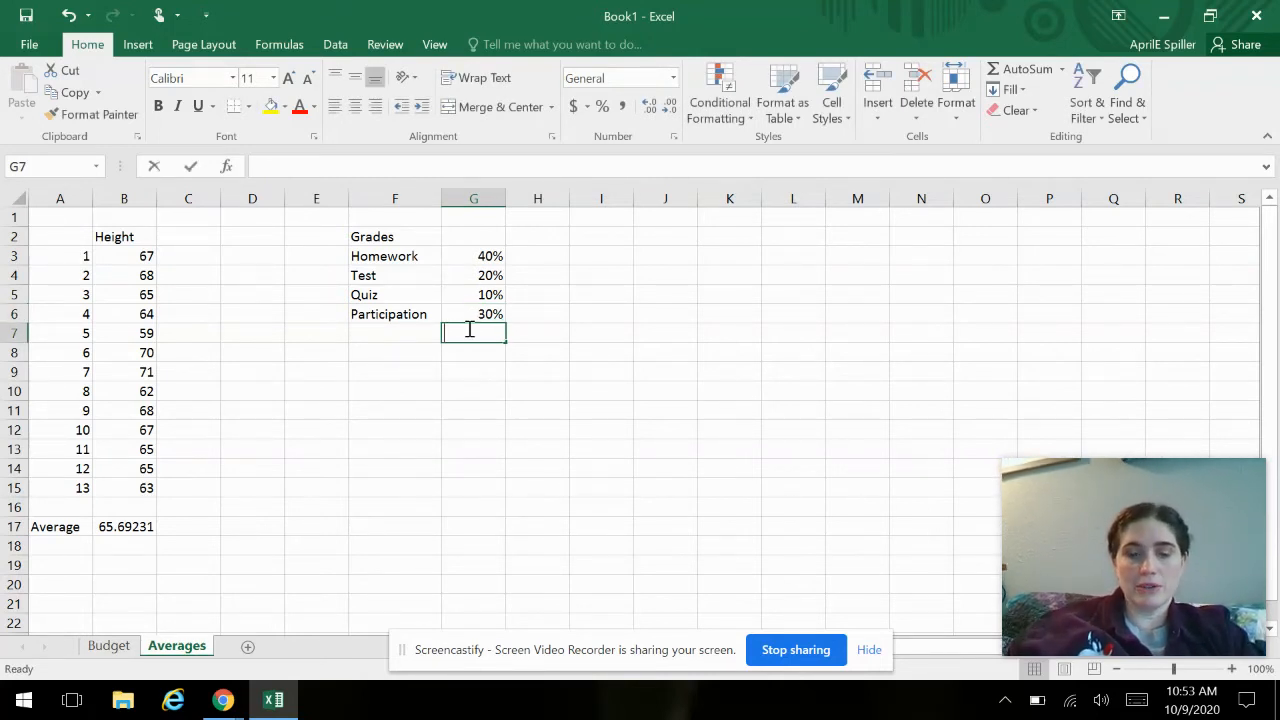
- Total the category weights in G7 with =SUM(G3:G6) as a check and clear that cell again
{"action": "type", "text": "=sum("}
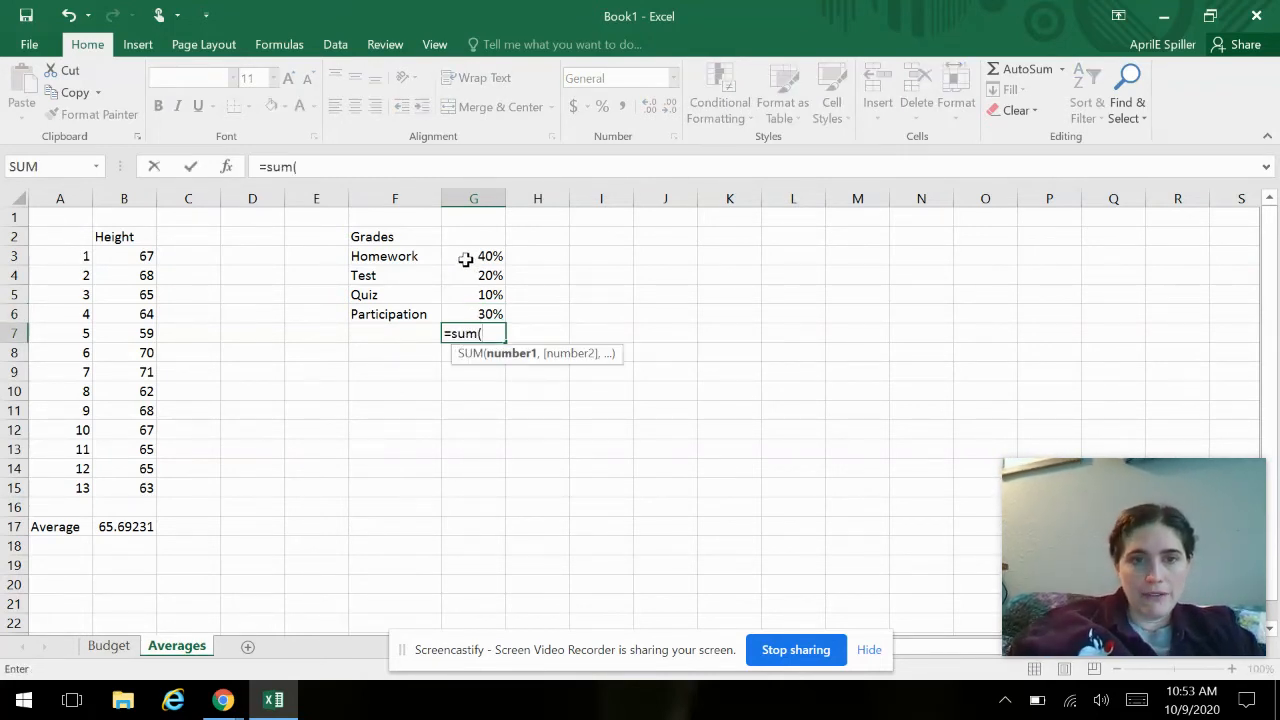
{"action": "left_click_drag", "start_coordinate": [457, 256], "coordinate": [455, 304]}
{"action": "type", "text": ")"}
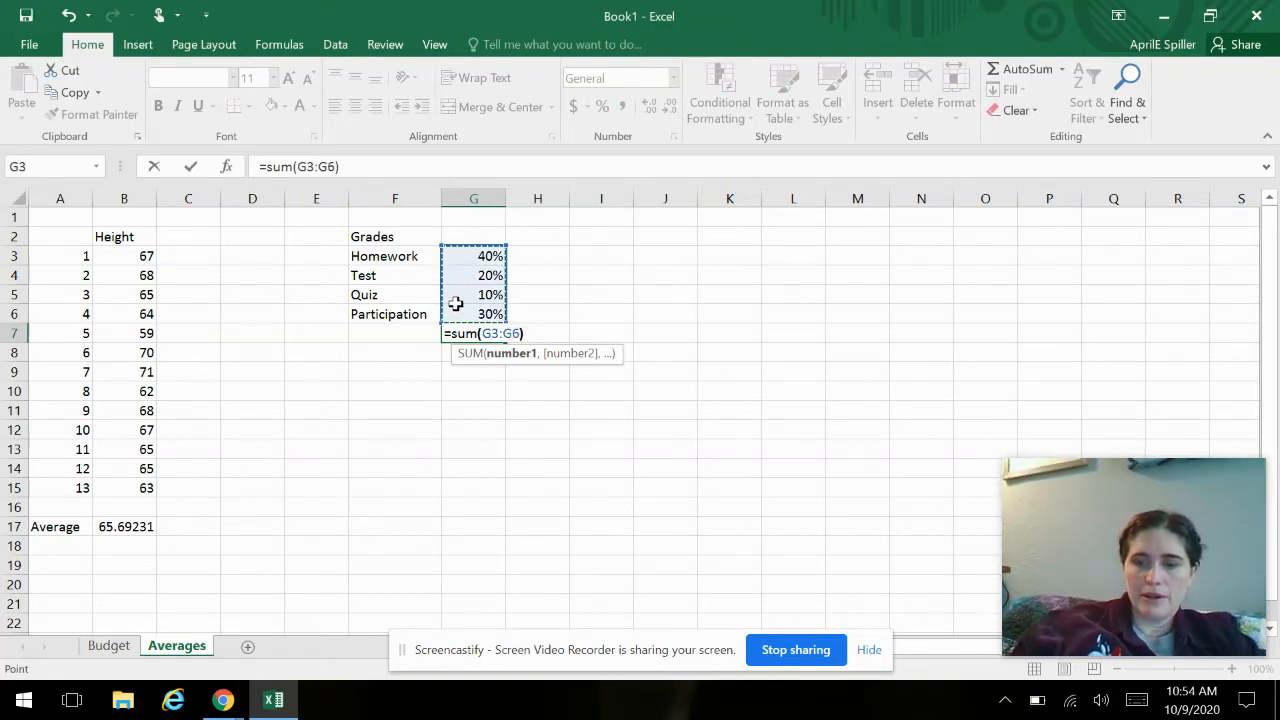
{"action": "key", "text": "Return"}
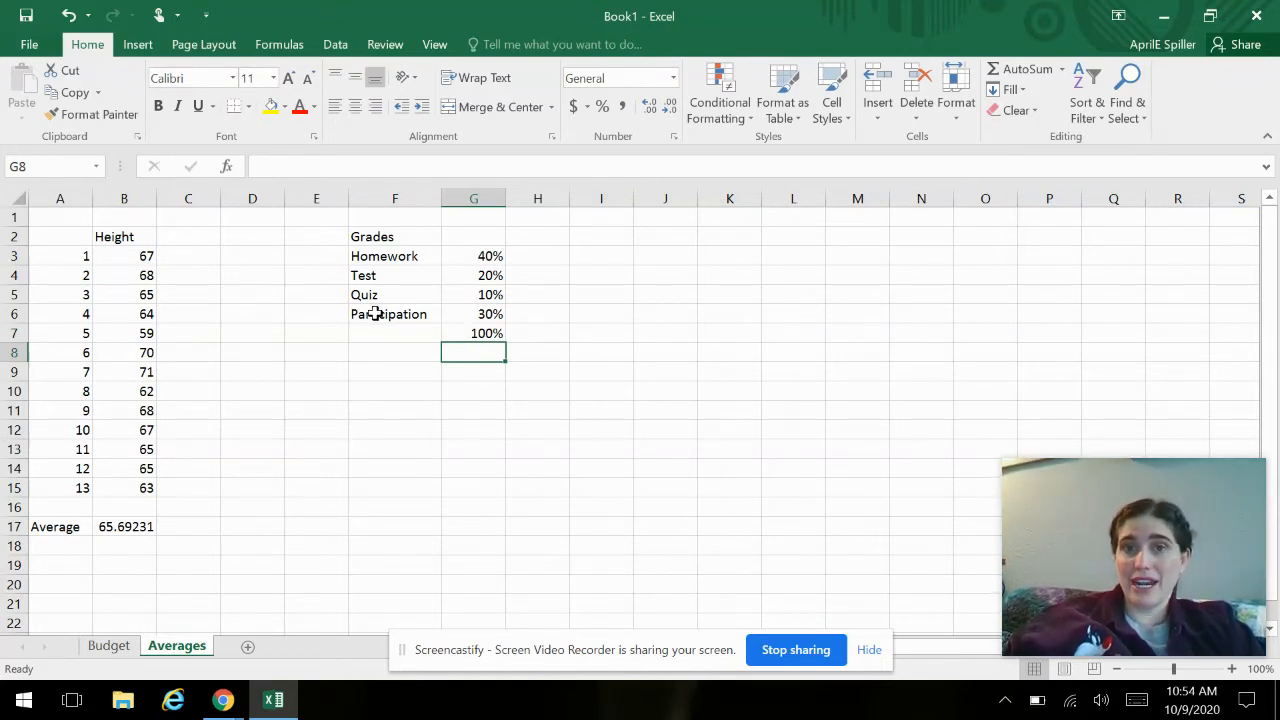
{"action": "left_click", "coordinate": [466, 337]}
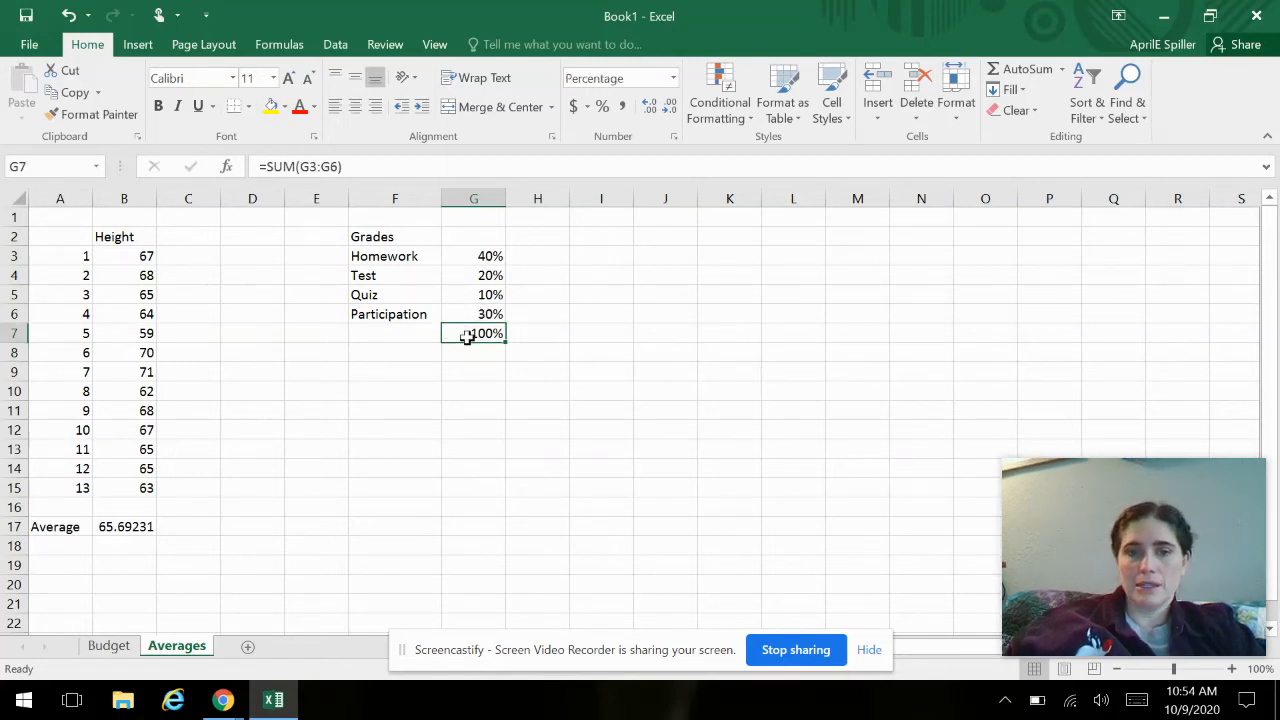
{"action": "key", "text": "Delete"}
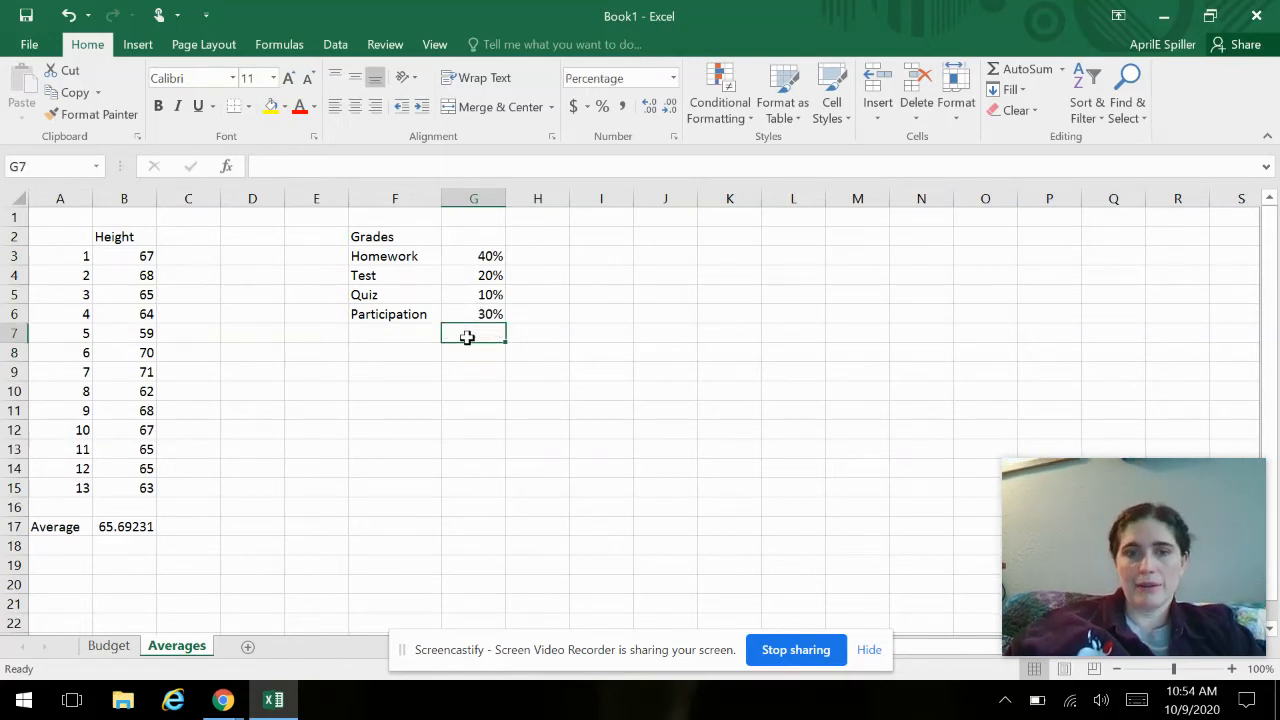
{"action": "left_click", "coordinate": [600, 426]}
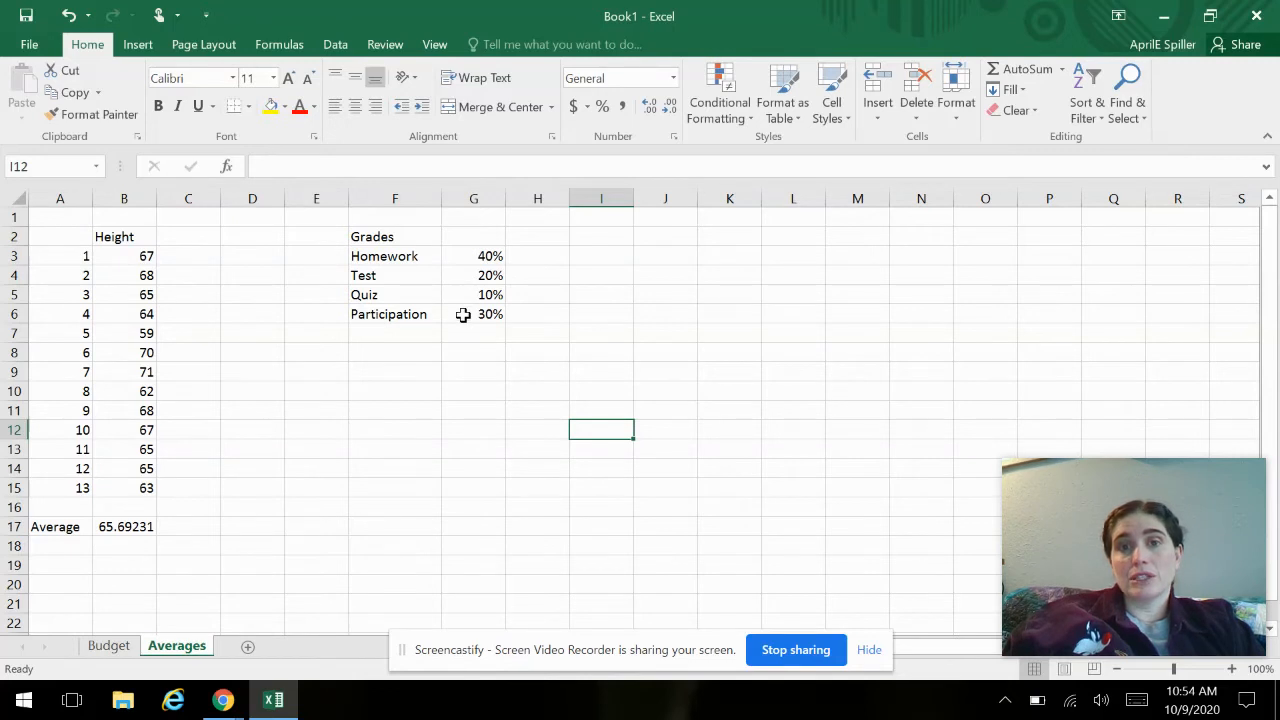
- Change the Homework weight in G3 to 20% and the Test weight in G4 to 40%
{"action": "left_click", "coordinate": [464, 260]}
{"action": "type", "text": "20"}
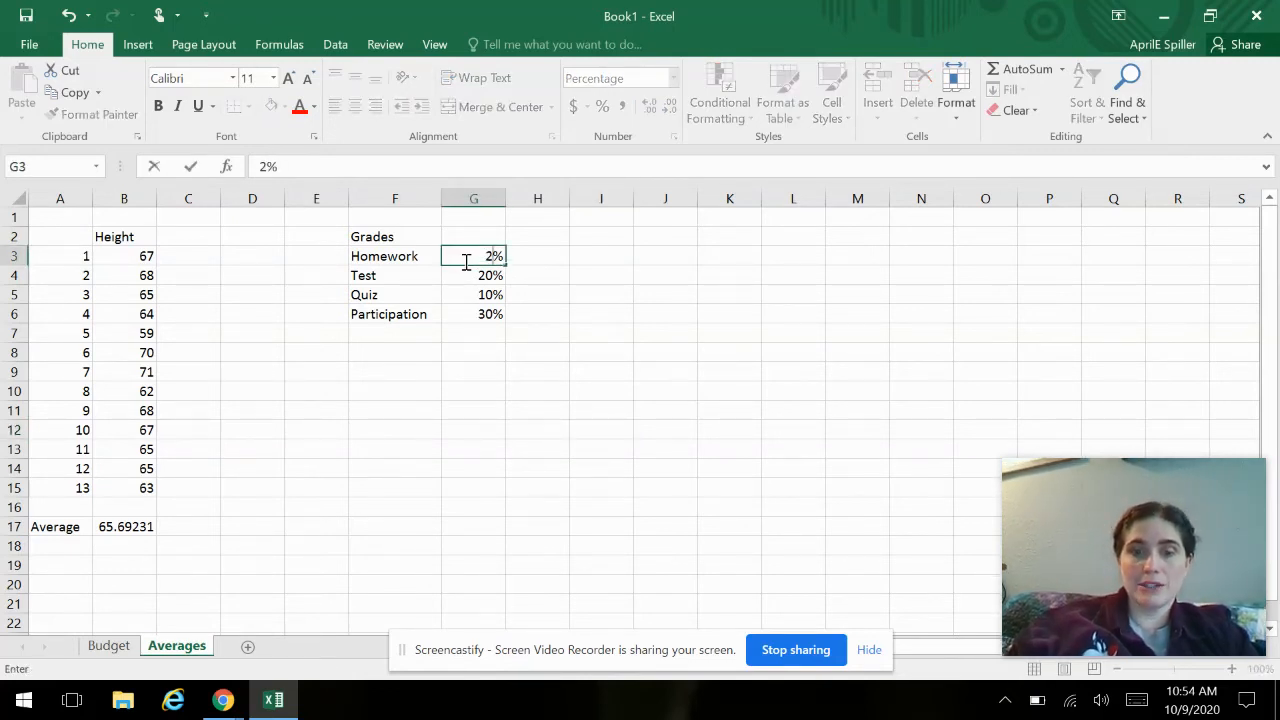
{"action": "key", "text": "Return"}
{"action": "type", "text": "40"}
{"action": "key", "text": "Return"}
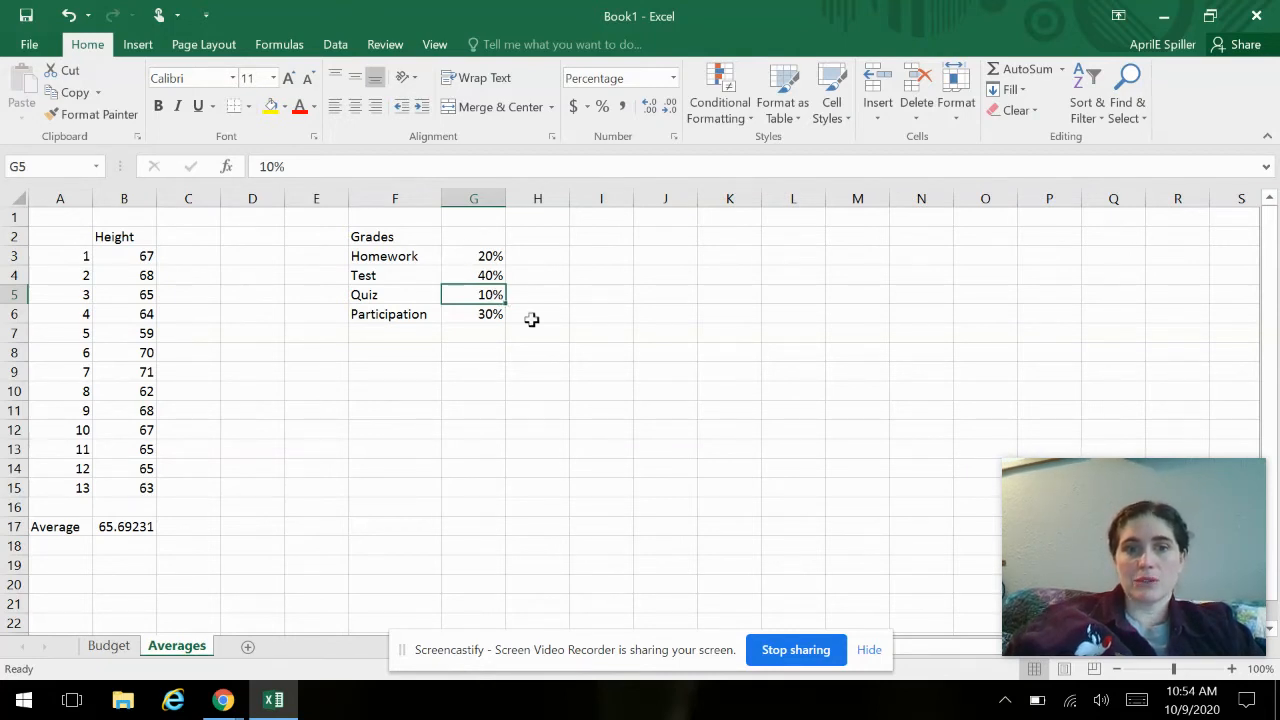
- Add the heading "grades" in H2 beside the category weights
{"action": "left_click", "coordinate": [550, 329]}
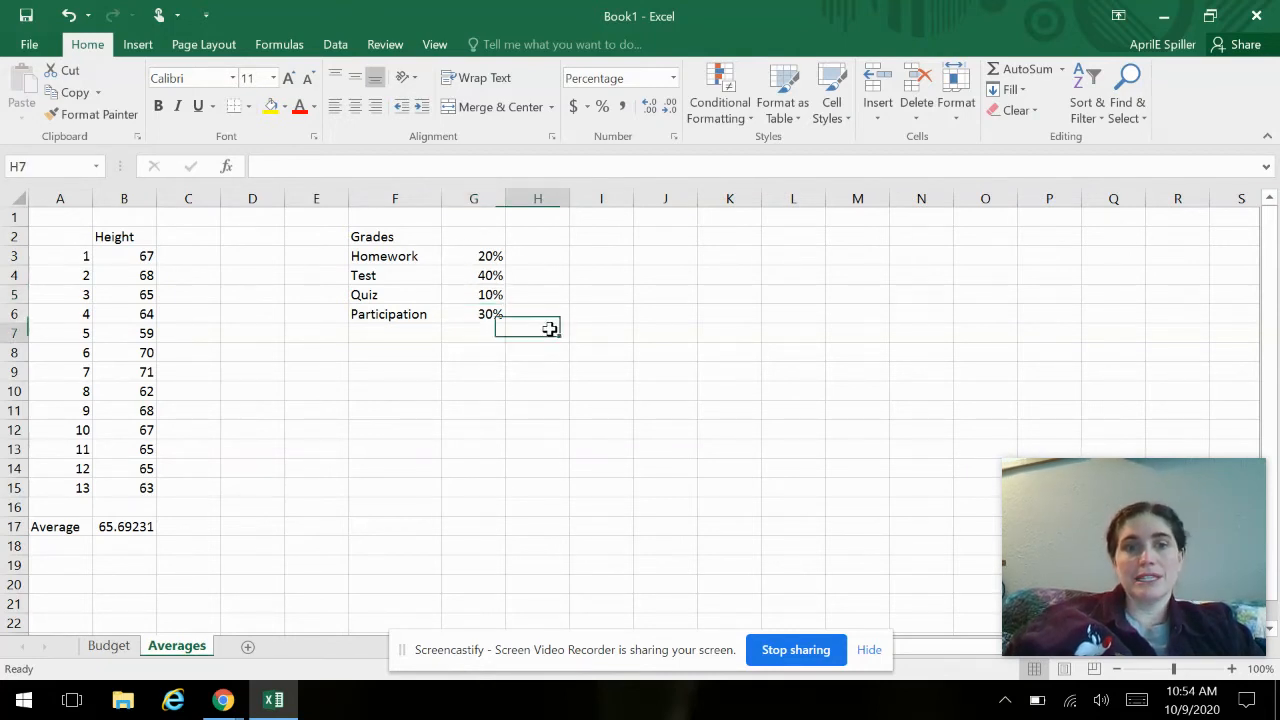
{"action": "left_click", "coordinate": [549, 237]}
{"action": "type", "text": "grades"}
{"action": "key", "text": "Return"}
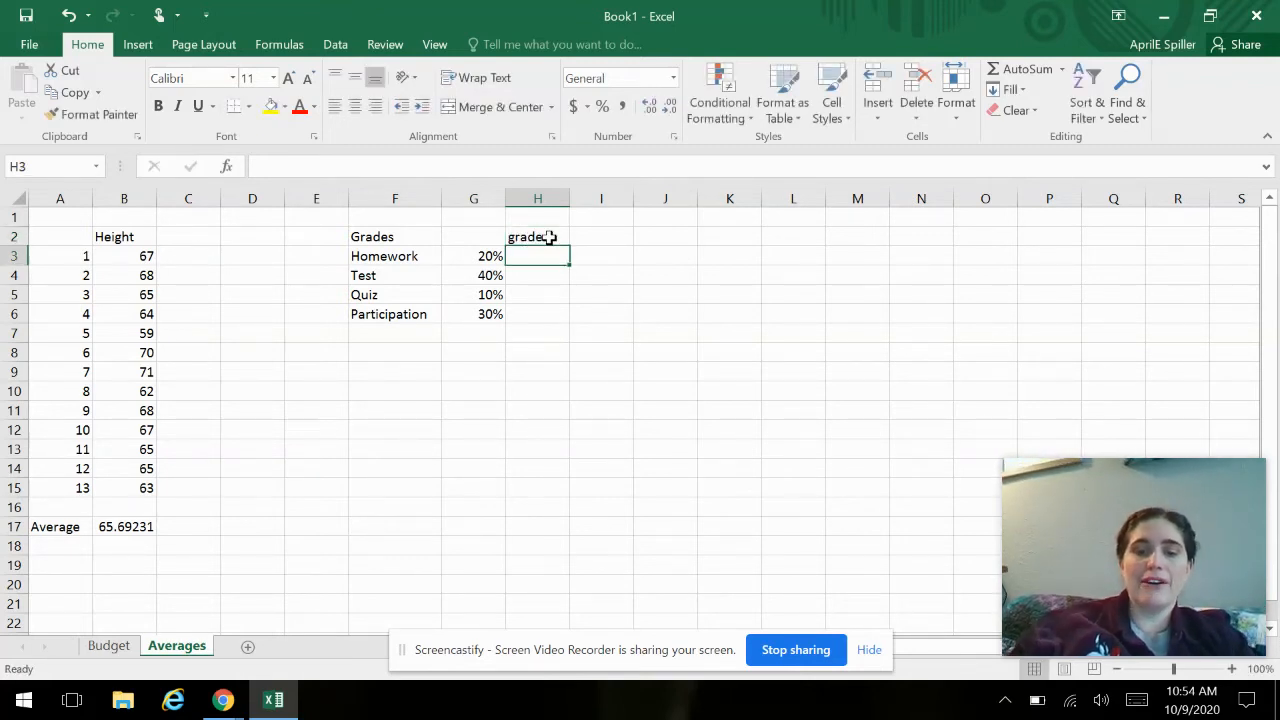
- Enter the grades 95 for Homework, 85 for Test, 100 for Quiz and 97 for Participation in H3:H6
{"action": "type", "text": "95"}
{"action": "key", "text": "Return"}
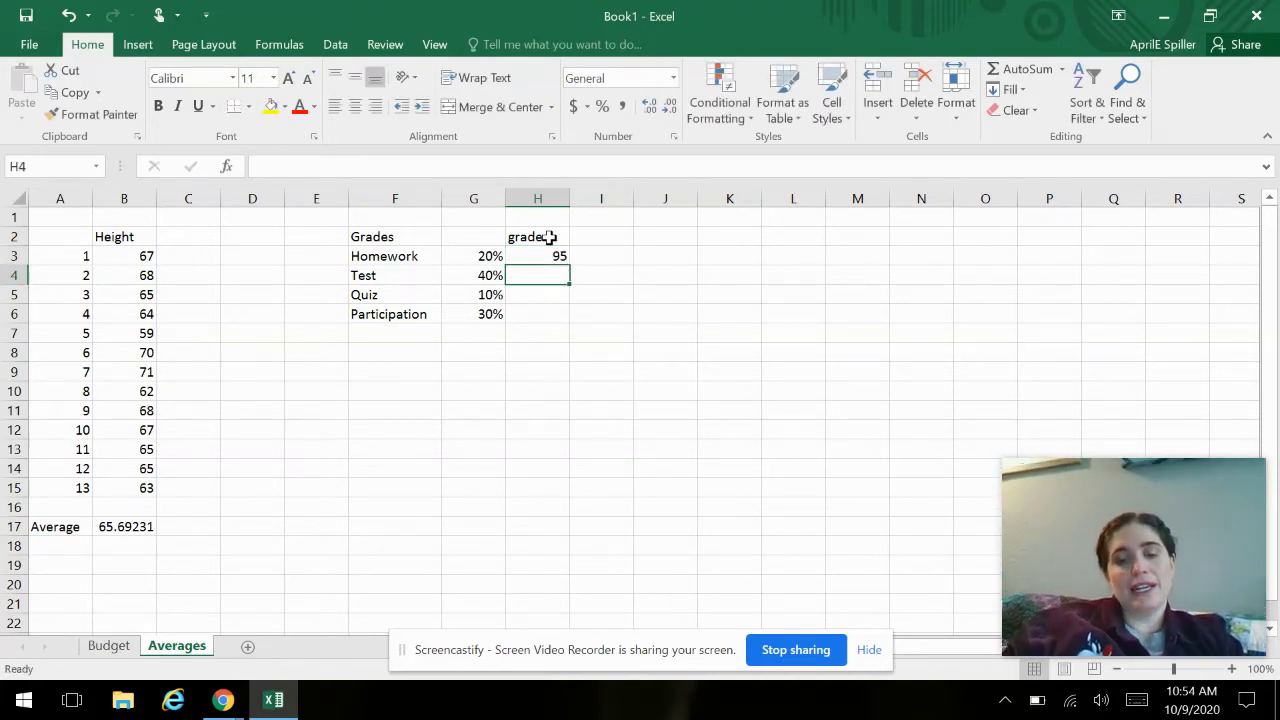
{"action": "type", "text": "85"}
{"action": "key", "text": "Return"}
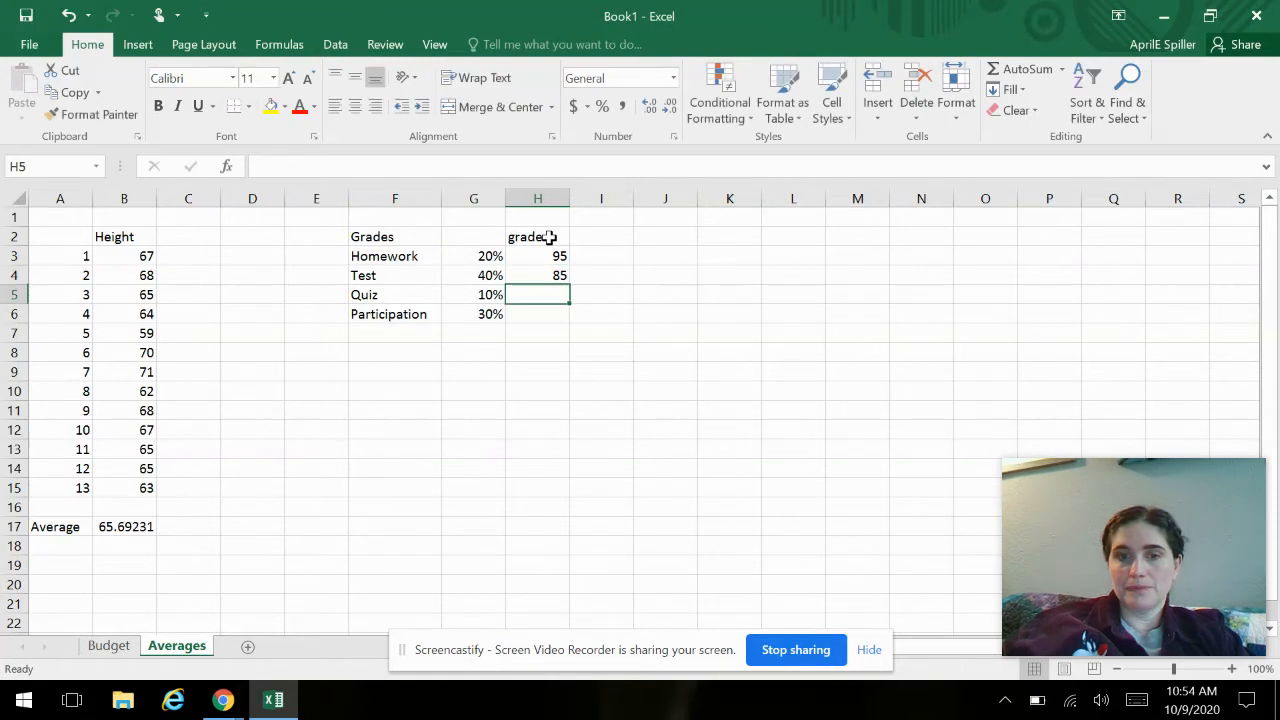
{"action": "type", "text": "100"}
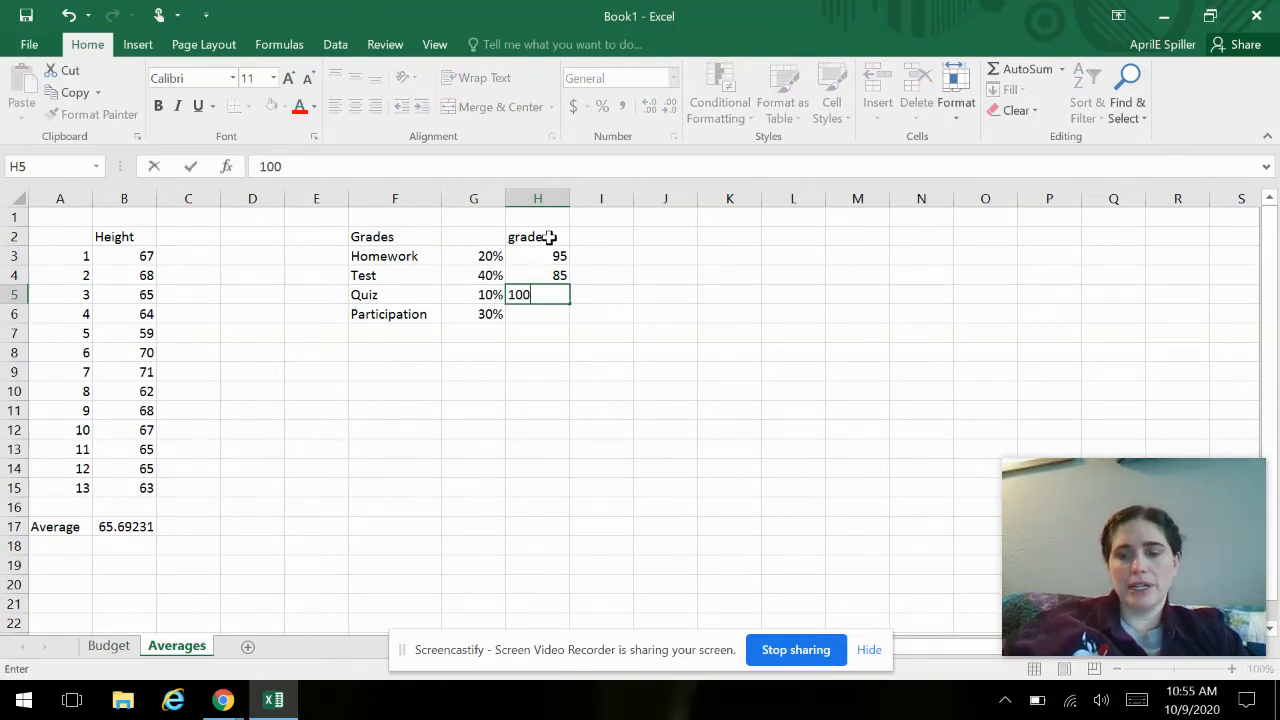
{"action": "key", "text": "Return"}
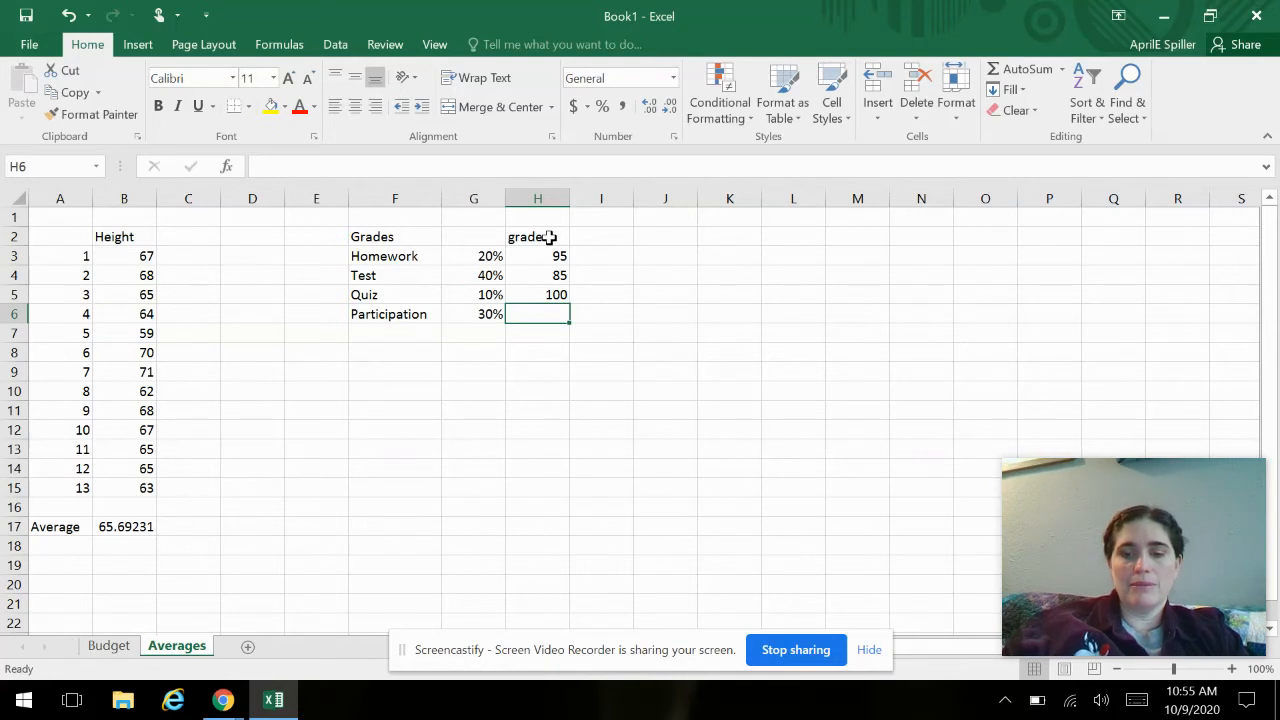
{"action": "type", "text": "97"}
{"action": "key", "text": "Return"}
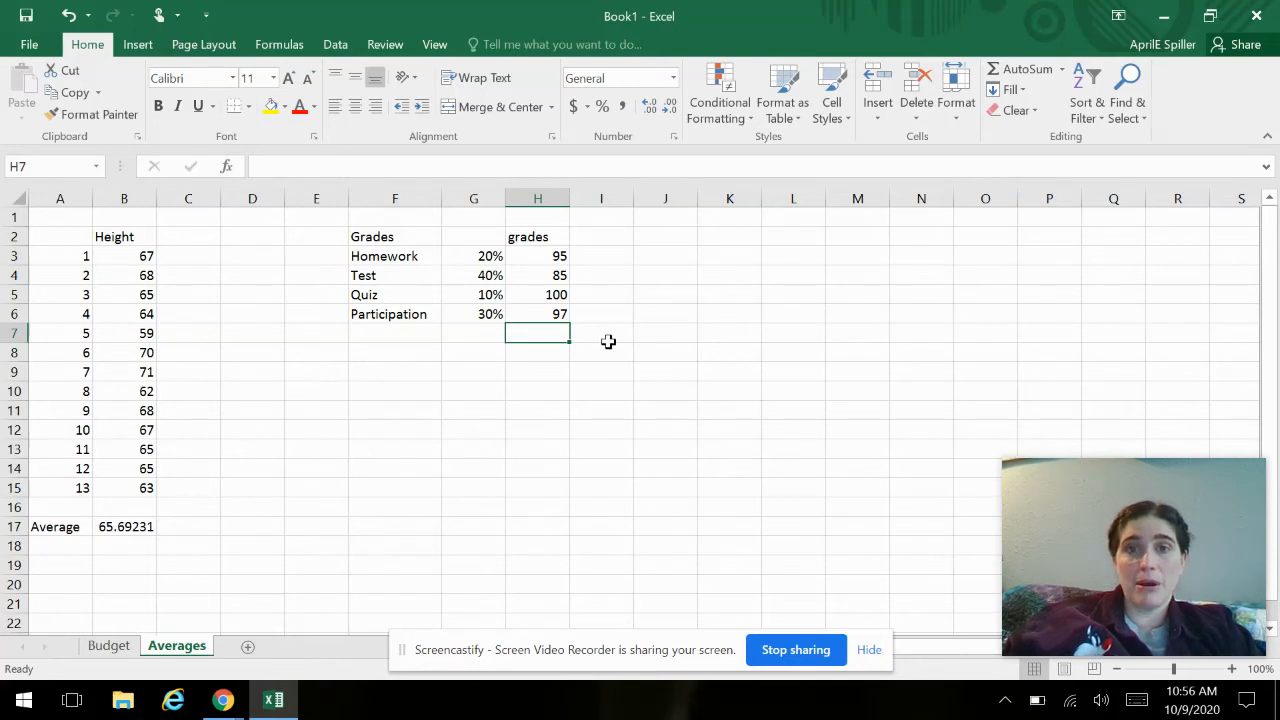
- Calculate the weighted Homework grade in I3 with the formula =G3*H3
{"action": "left_click", "coordinate": [608, 259]}
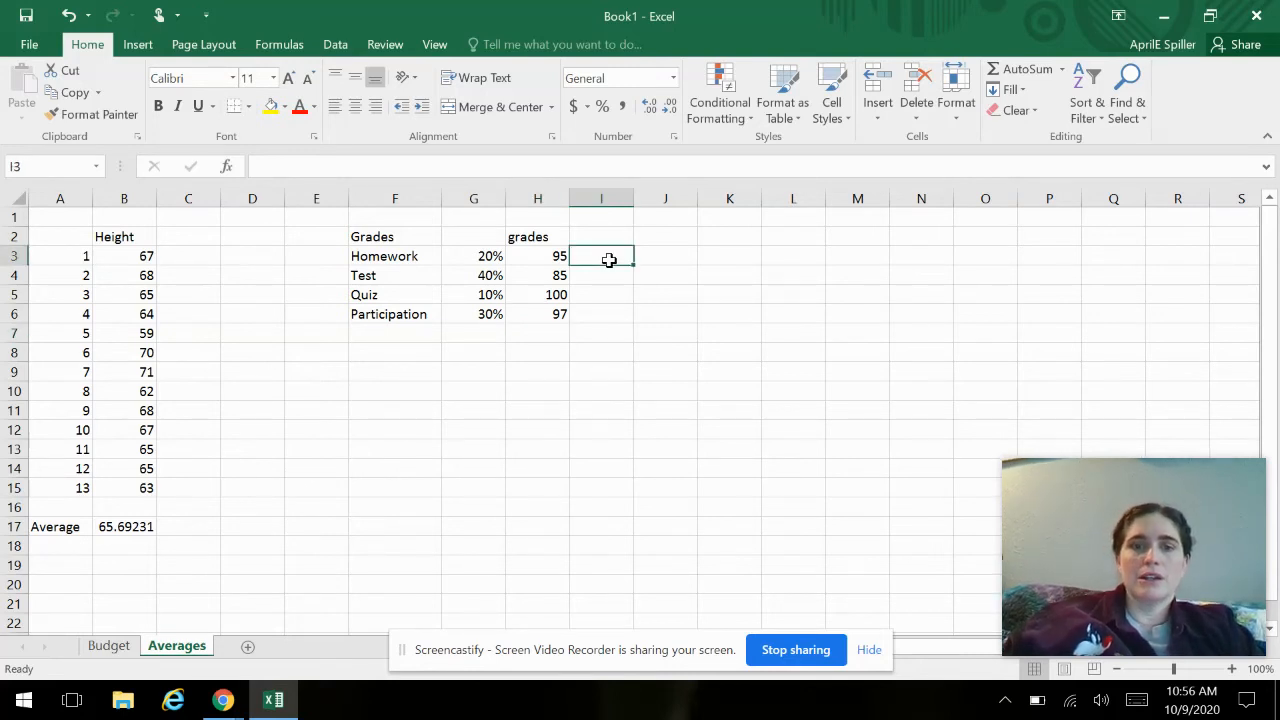
{"action": "type", "text": "="}
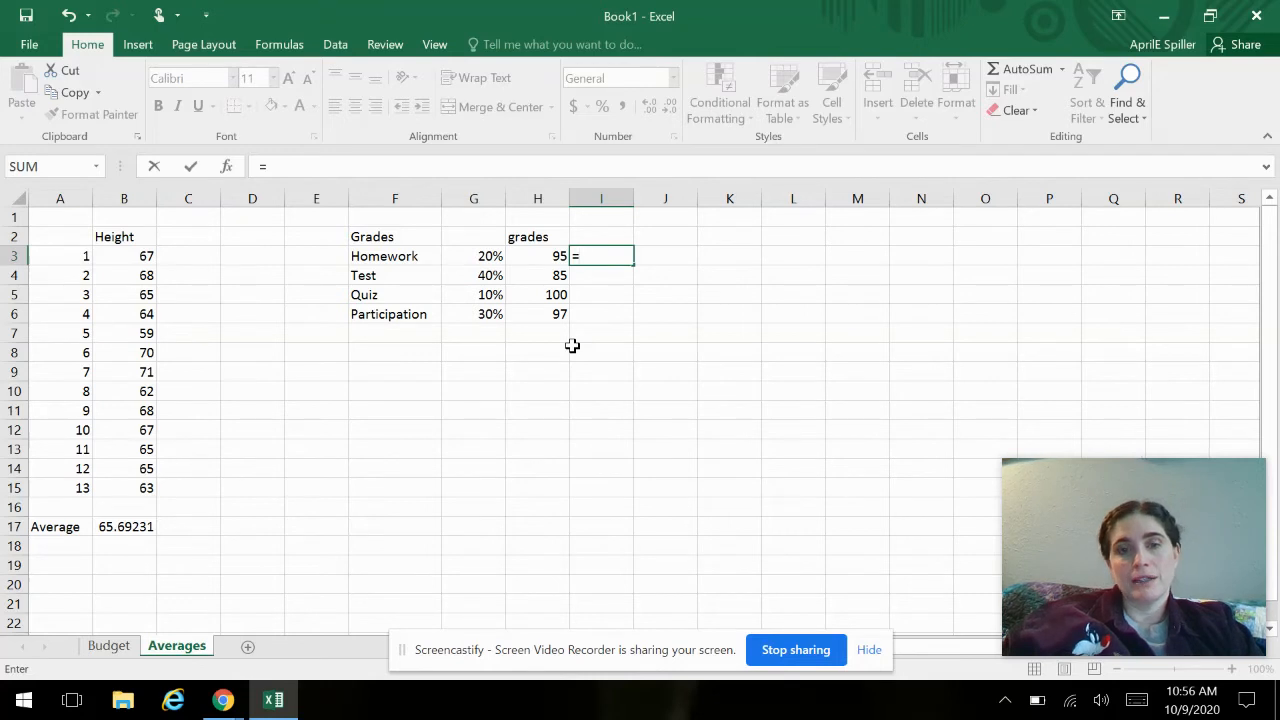
{"action": "left_click", "coordinate": [477, 257]}
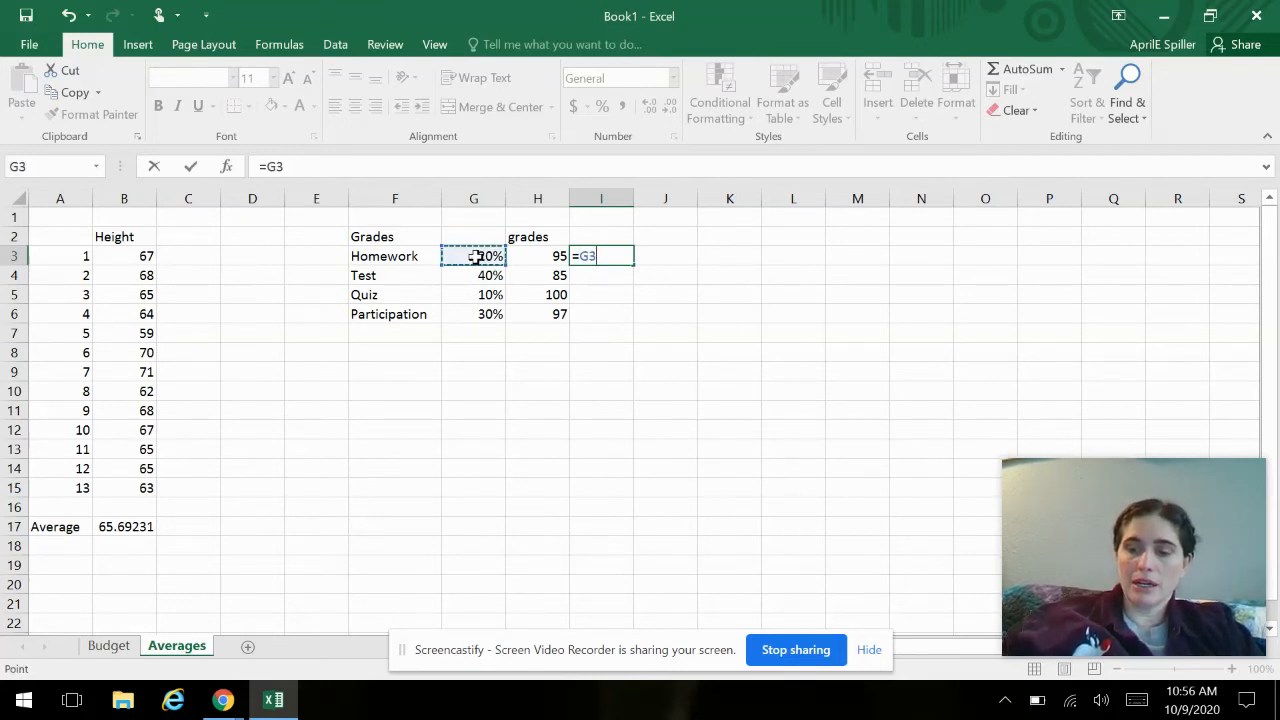
{"action": "type", "text": "*"}
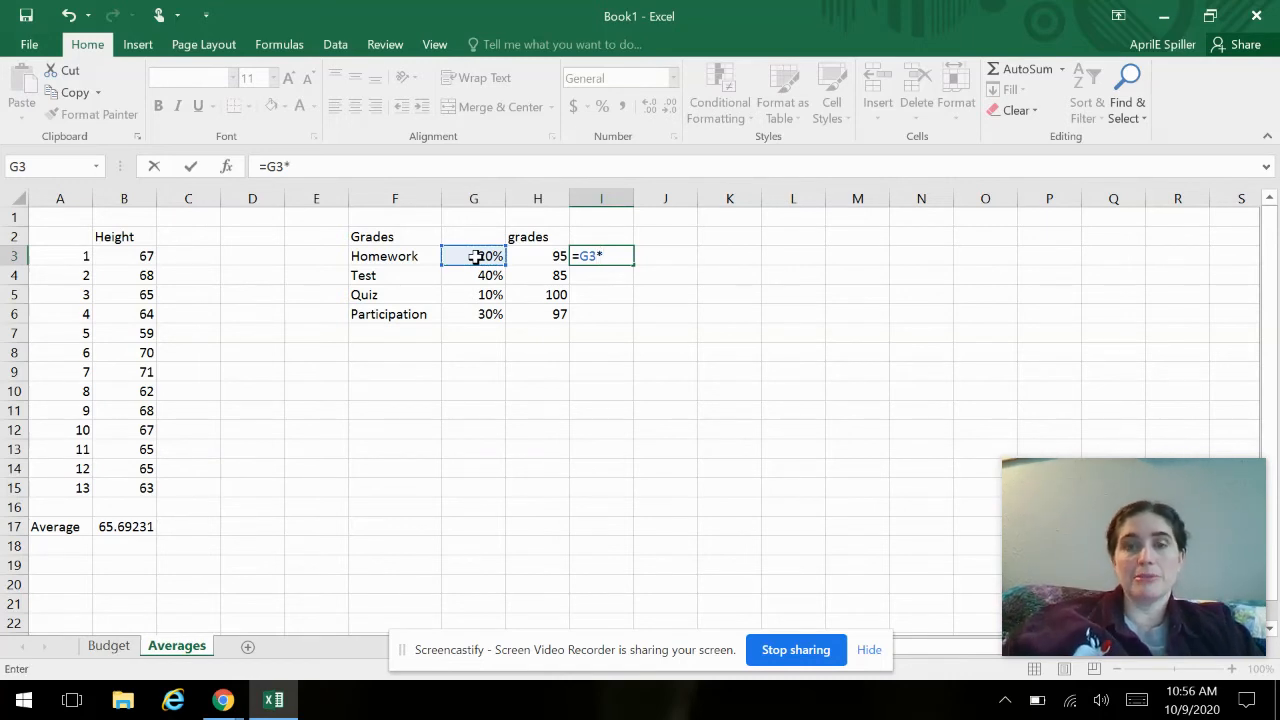
{"action": "left_click", "coordinate": [532, 253]}
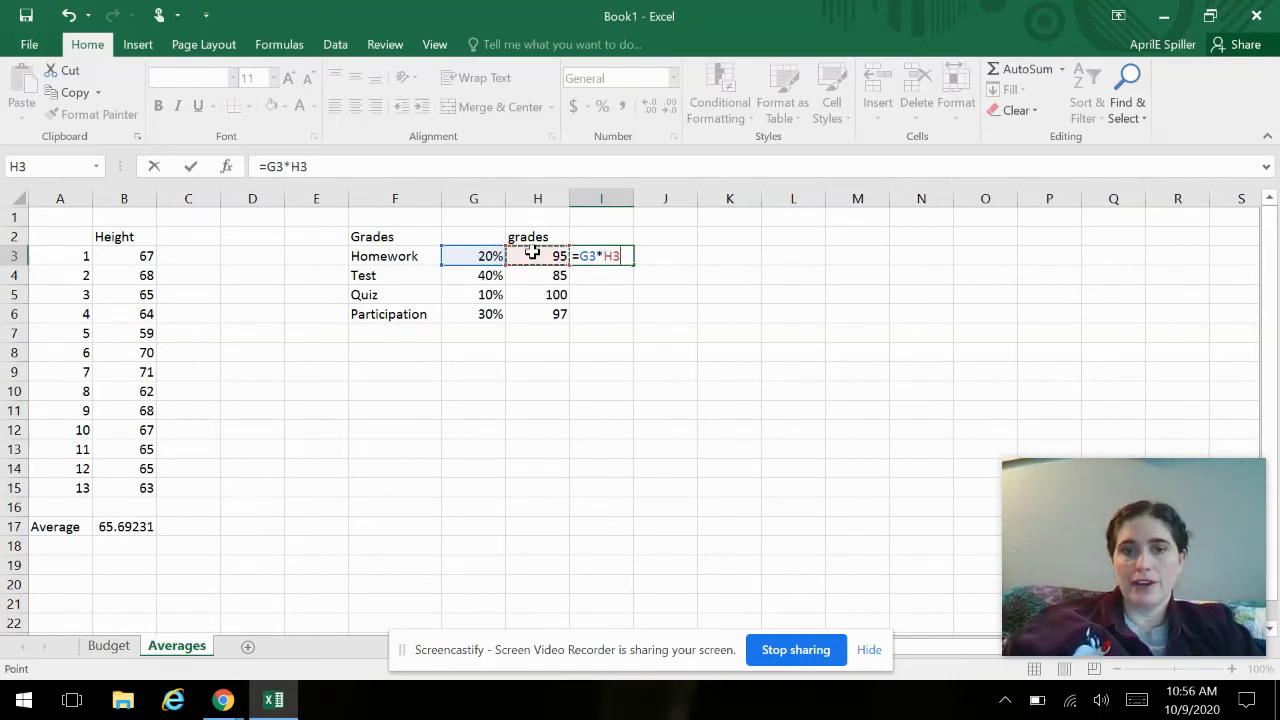
{"action": "key", "text": "Return"}
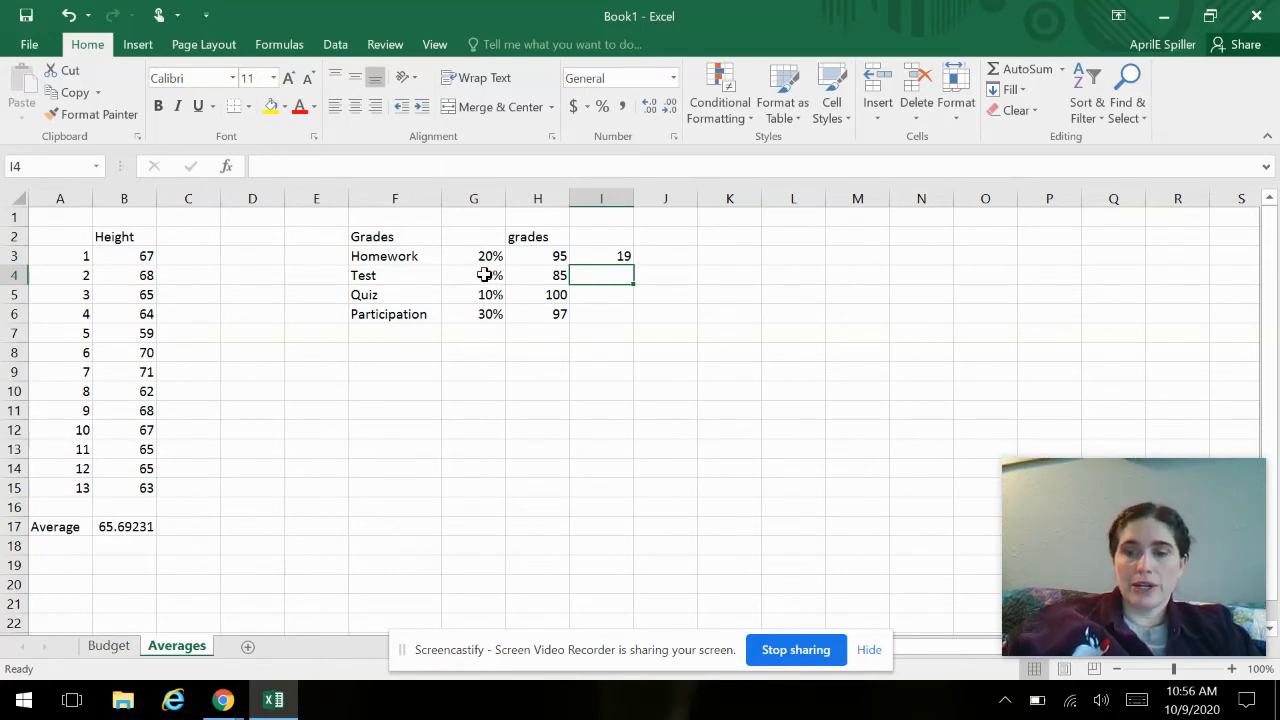
- Calculate the weighted Test grade in I4 with the formula =G4*H4
{"action": "type", "text": "="}
{"action": "left_click", "coordinate": [484, 275]}
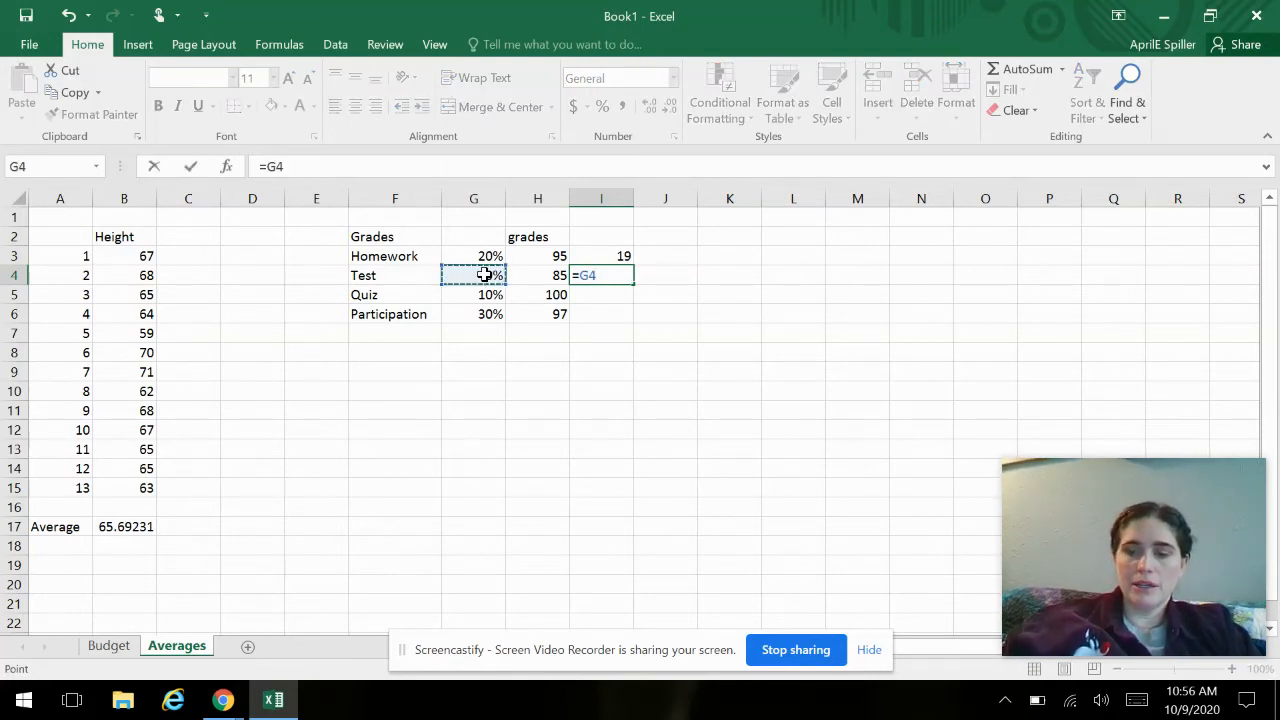
{"action": "type", "text": "*"}
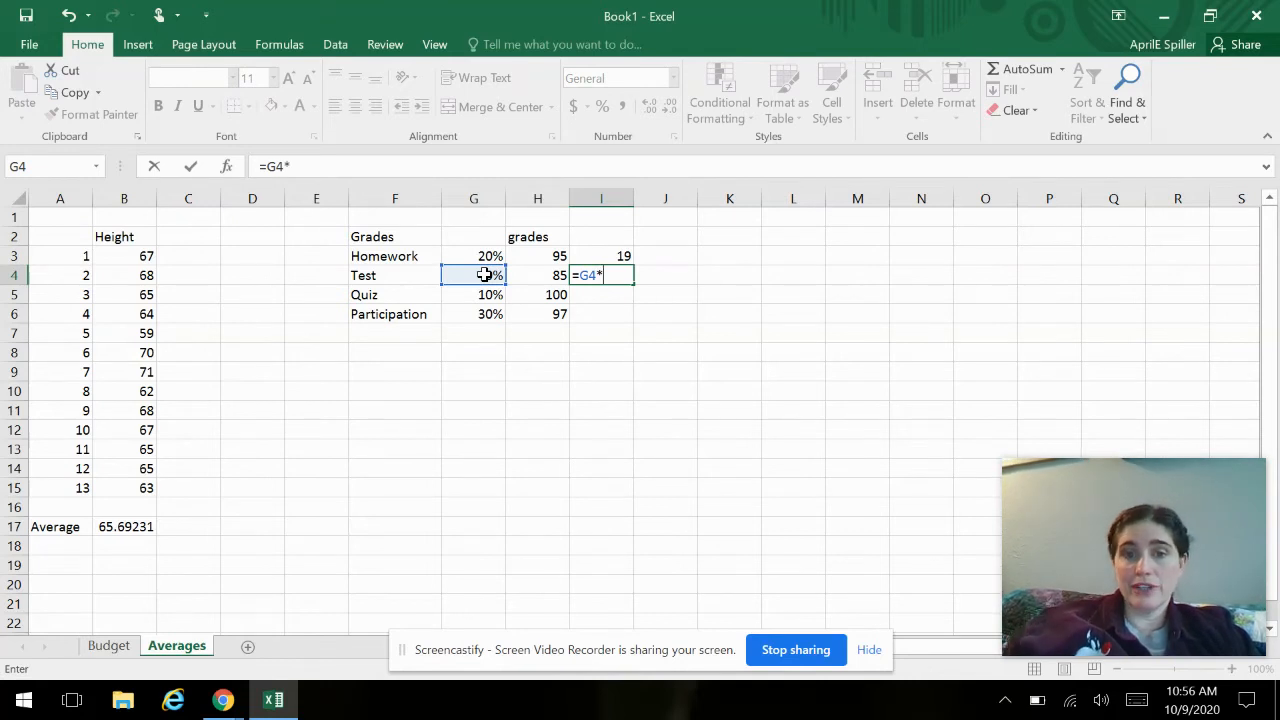
{"action": "left_click", "coordinate": [528, 275]}
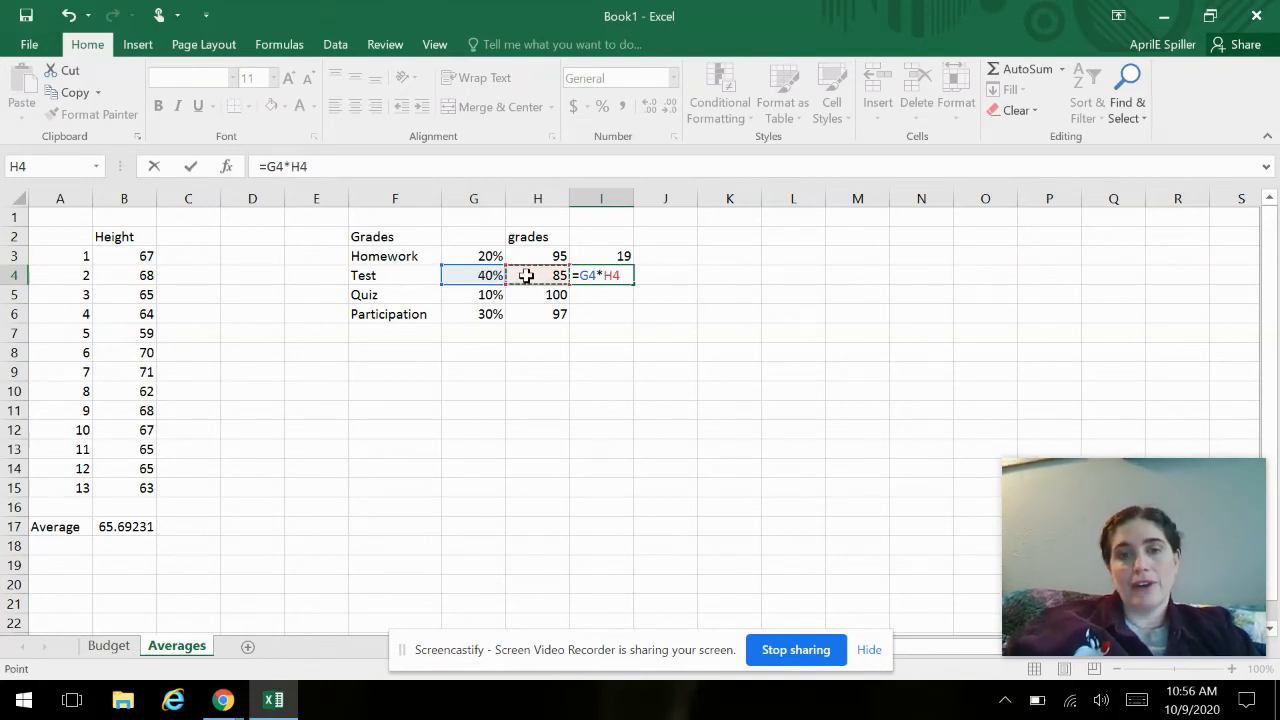
{"action": "key", "text": "Return"}
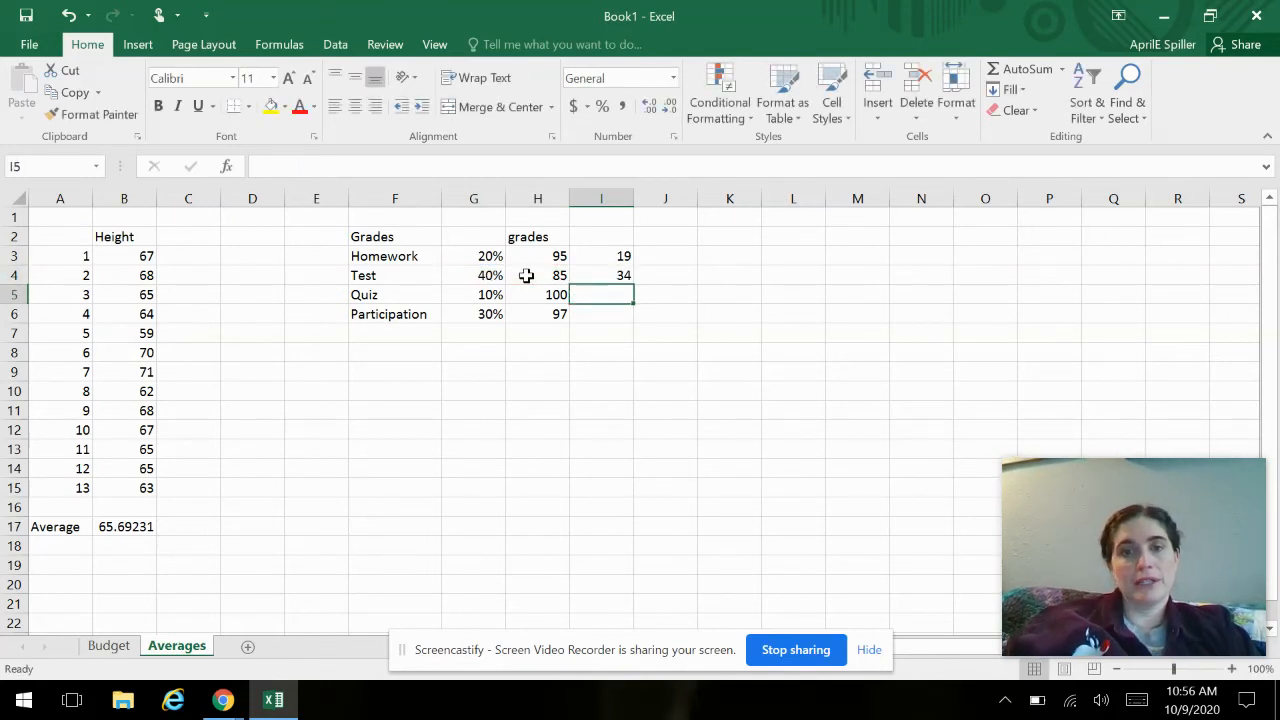
- Fill the weighted grade formula from I4 down through I6 for Quiz and Participation
{"action": "left_click", "coordinate": [590, 273]}
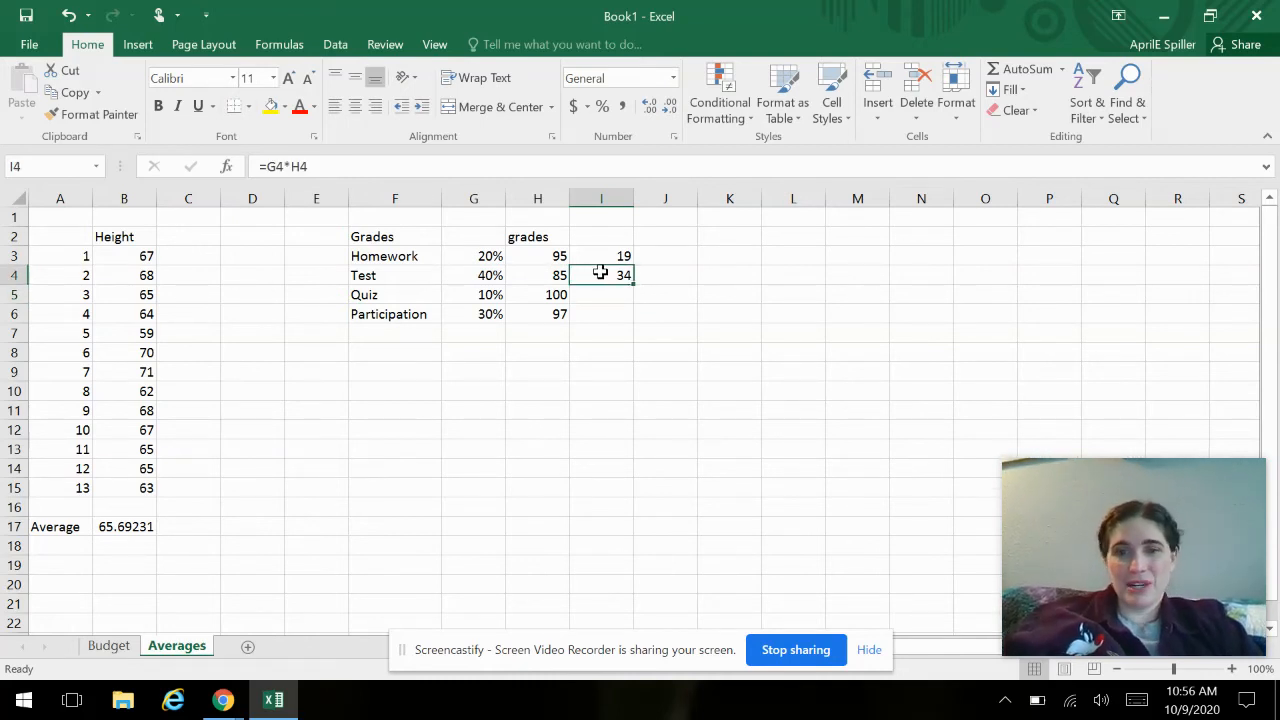
{"action": "left_click_drag", "start_coordinate": [633, 284], "coordinate": [630, 322]}
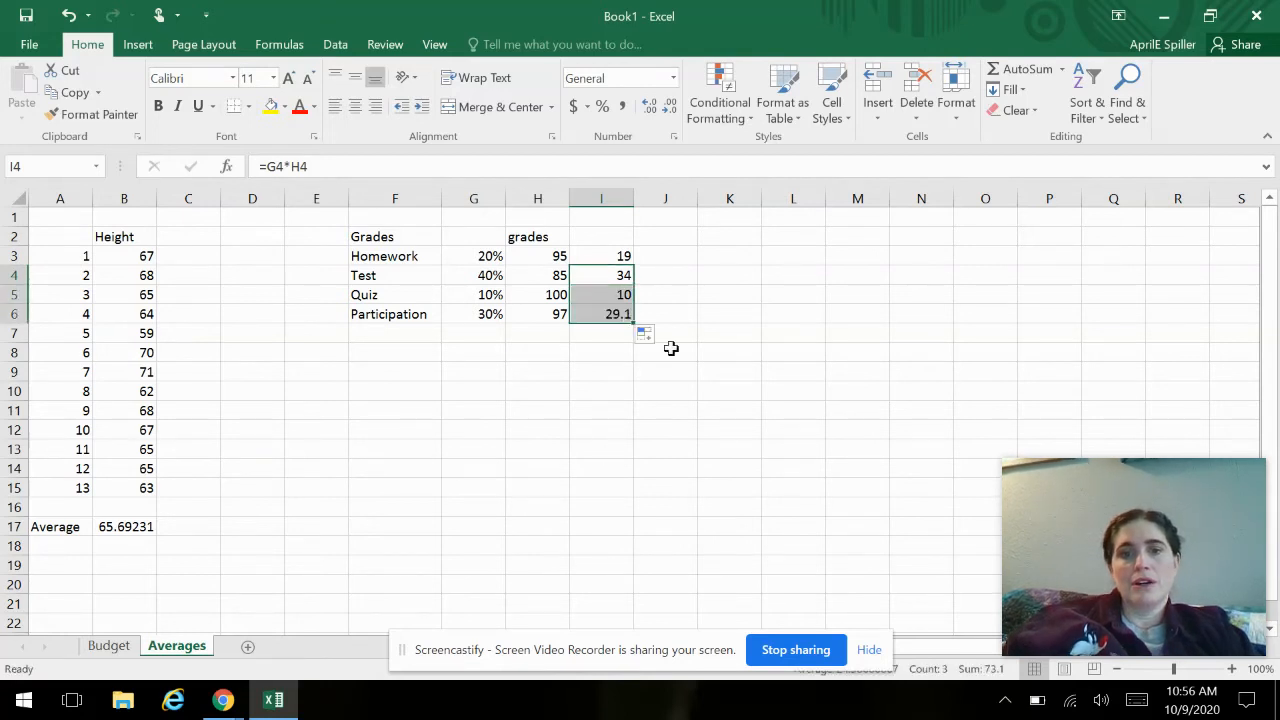
{"action": "left_click", "coordinate": [671, 348]}
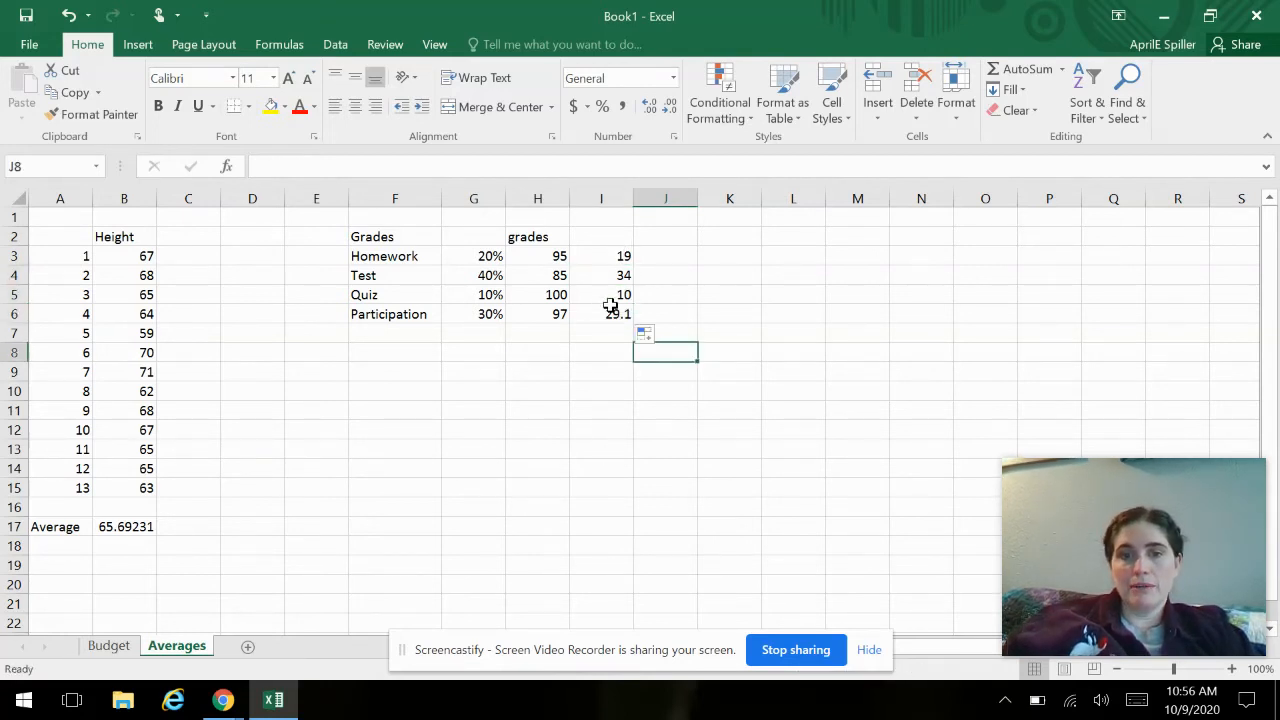
- Enter the label Final Grade in cell H8 below the grades table
{"action": "left_click", "coordinate": [533, 360]}
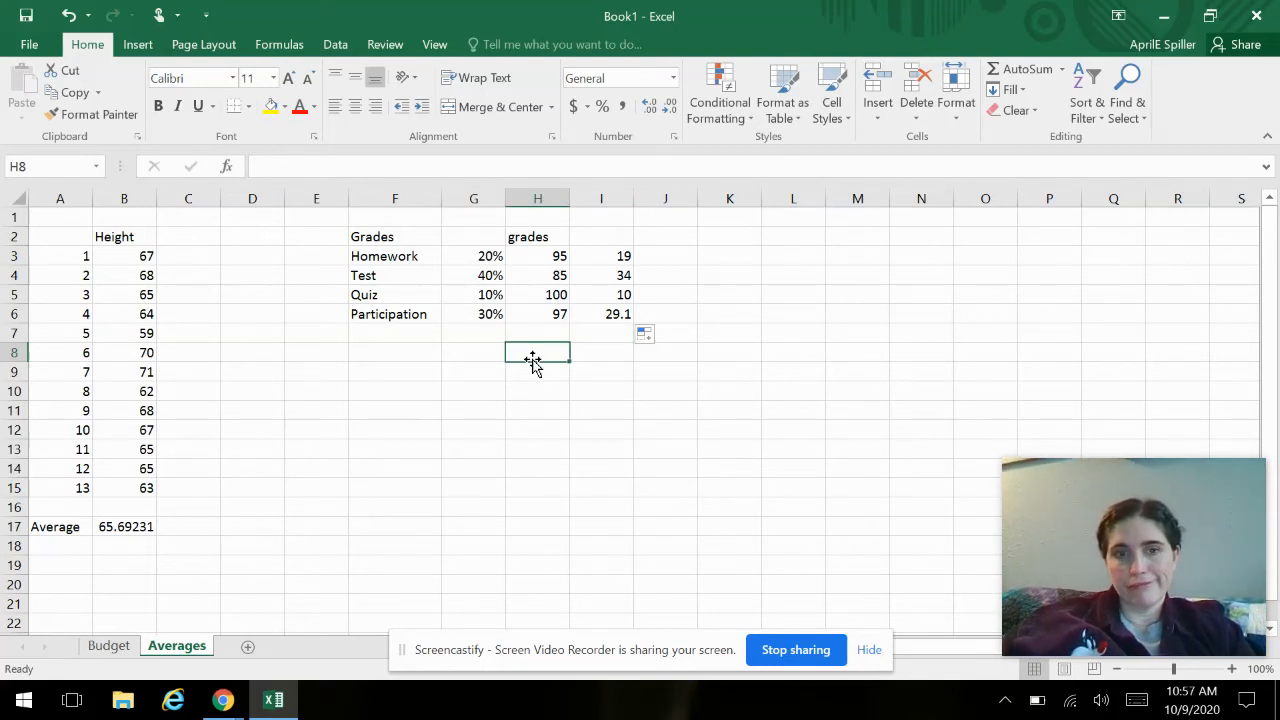
{"action": "type", "text": "F"}
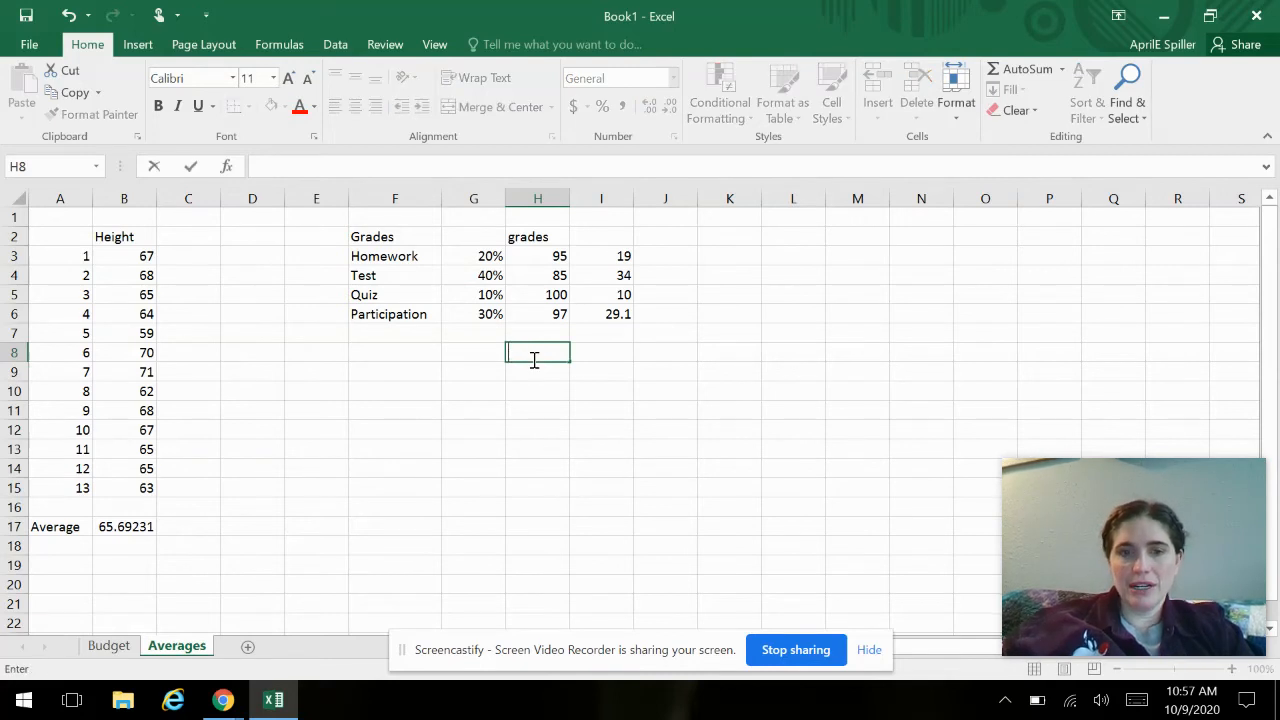
{"action": "type", "text": "eme"}
{"action": "key", "text": "BackSpace"}
{"action": "key", "text": "BackSpace"}
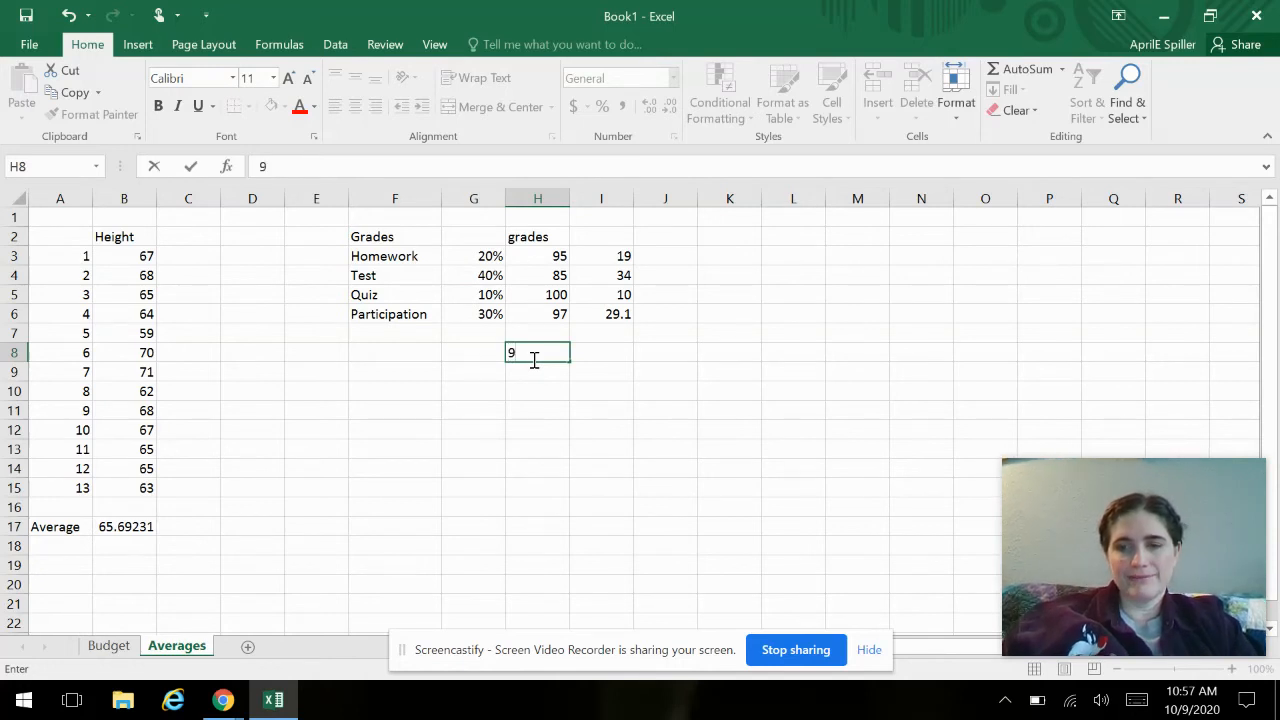
{"action": "type", "text": "inal"}
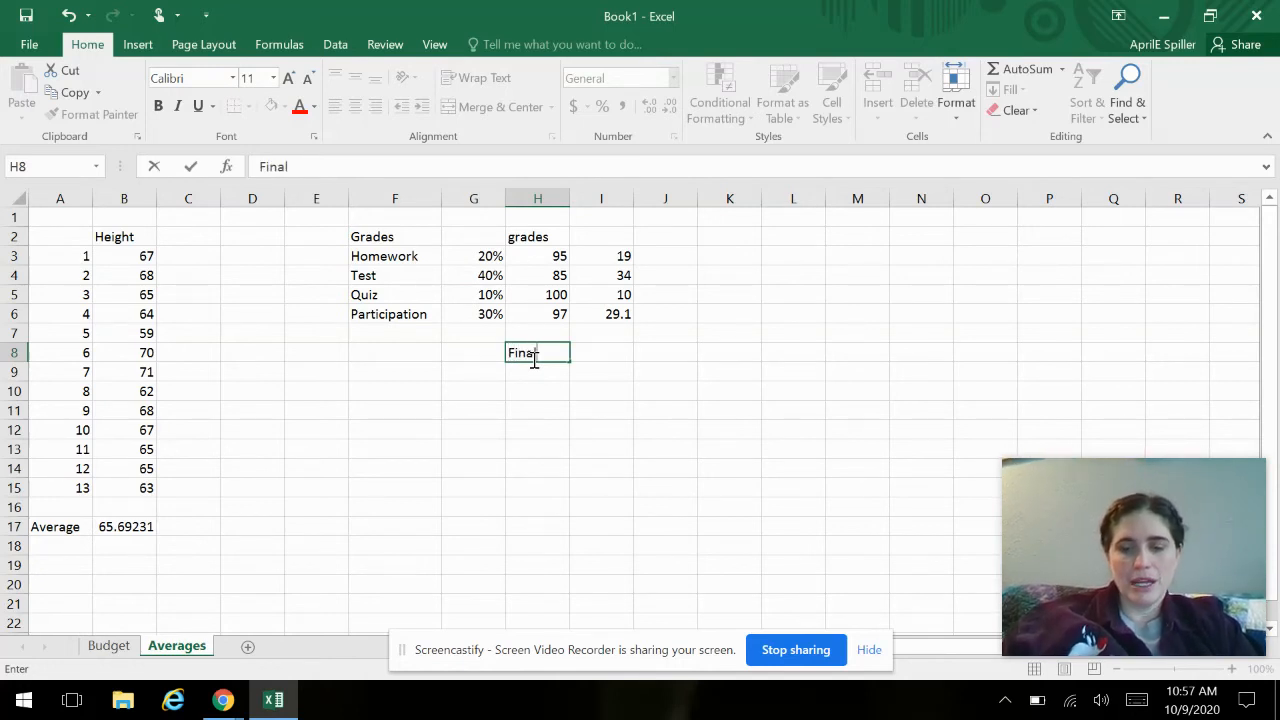
{"action": "type", "text": " Grade"}
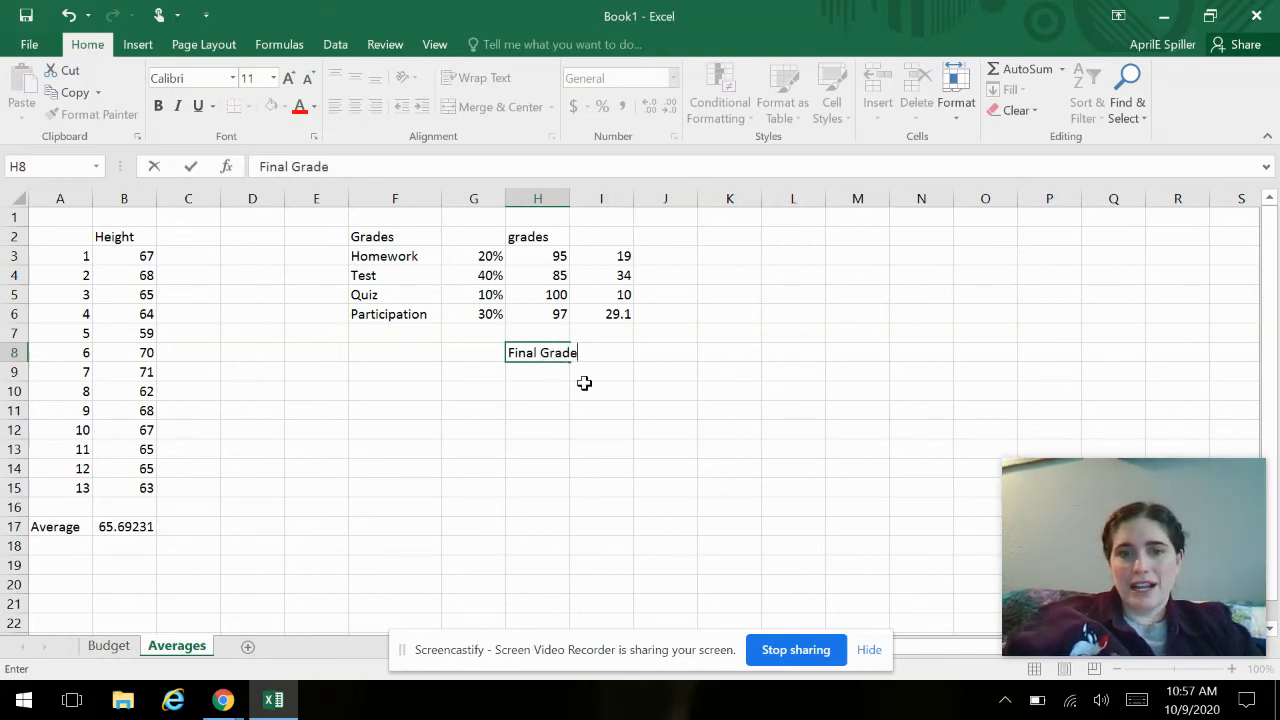
{"action": "left_click", "coordinate": [584, 384]}
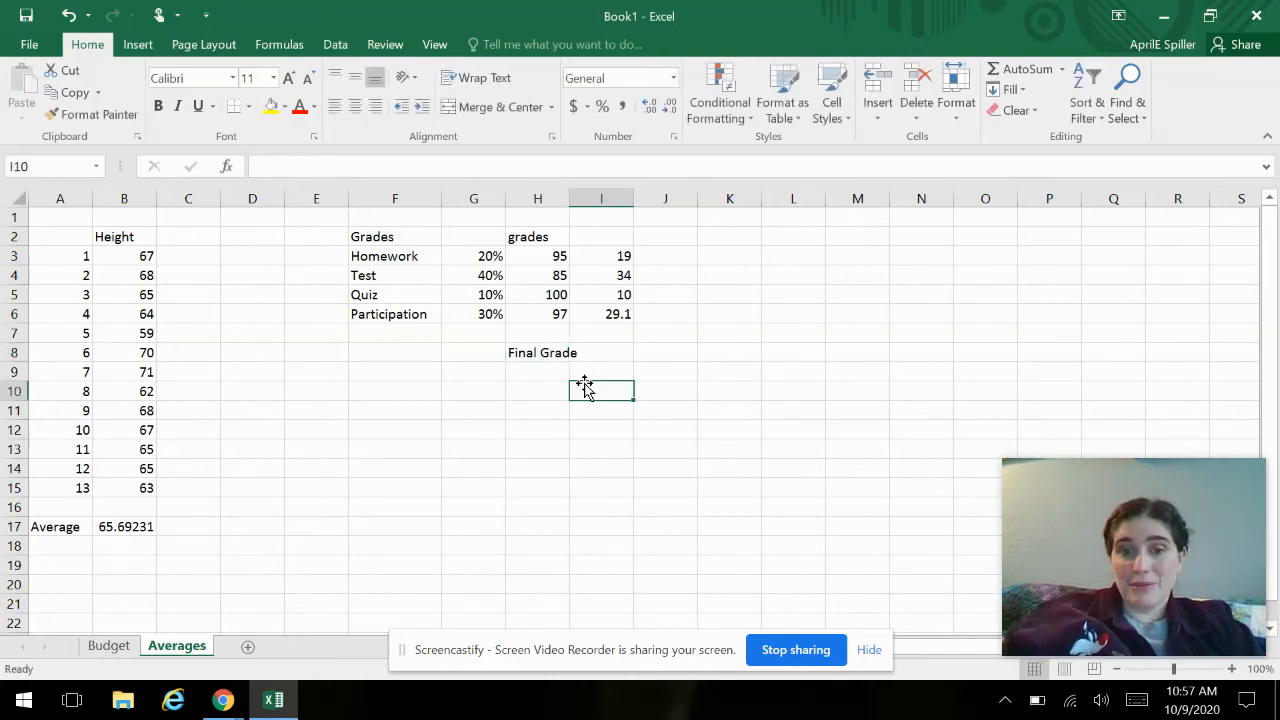
- Move the Final Grade label from H8 to G8
{"action": "left_click", "coordinate": [529, 350]}
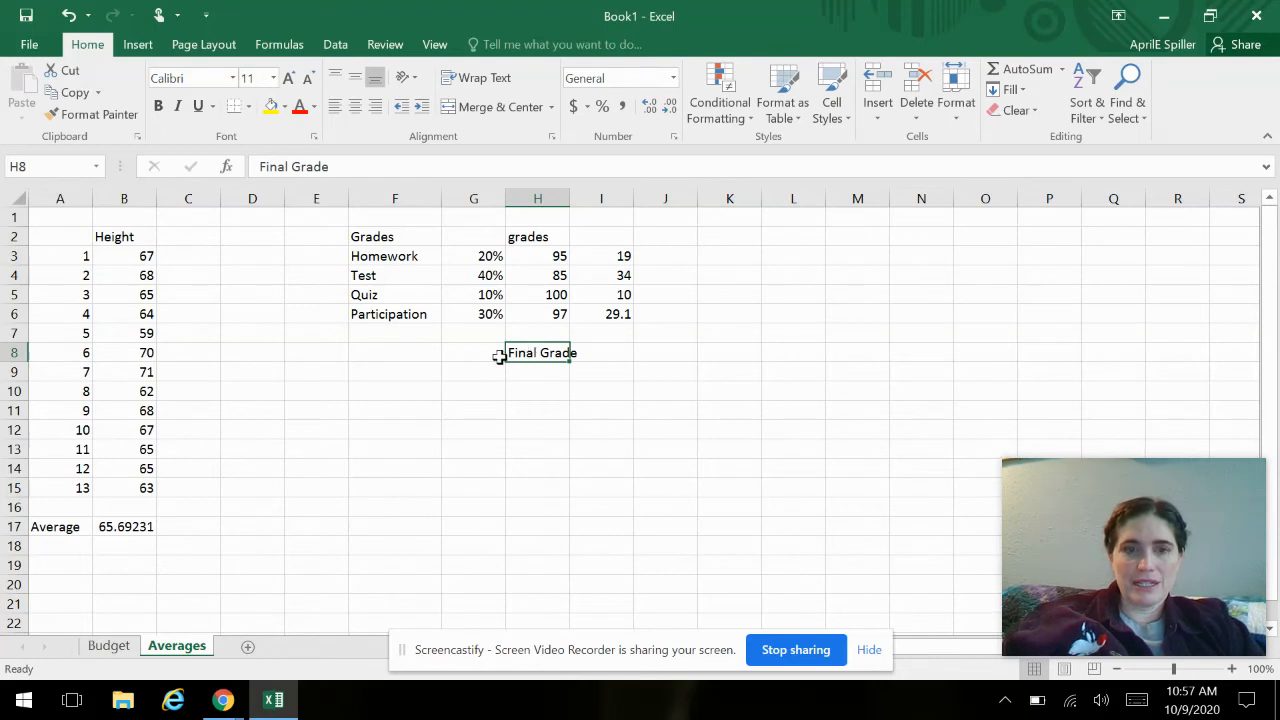
{"action": "left_click_drag", "start_coordinate": [508, 362], "coordinate": [483, 354]}
{"action": "left_click", "coordinate": [574, 388]}
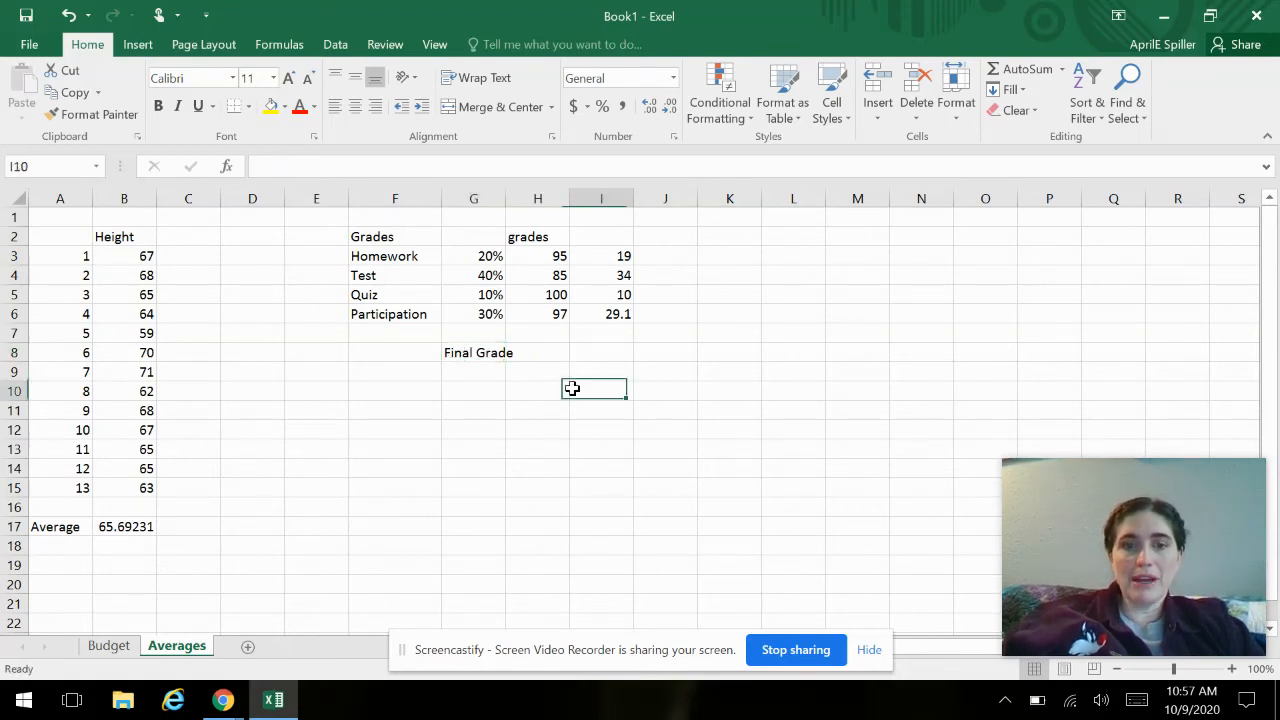
- Calculate the final grade in I8 with the formula =sum(I3:I6)
{"action": "left_click", "coordinate": [598, 352]}
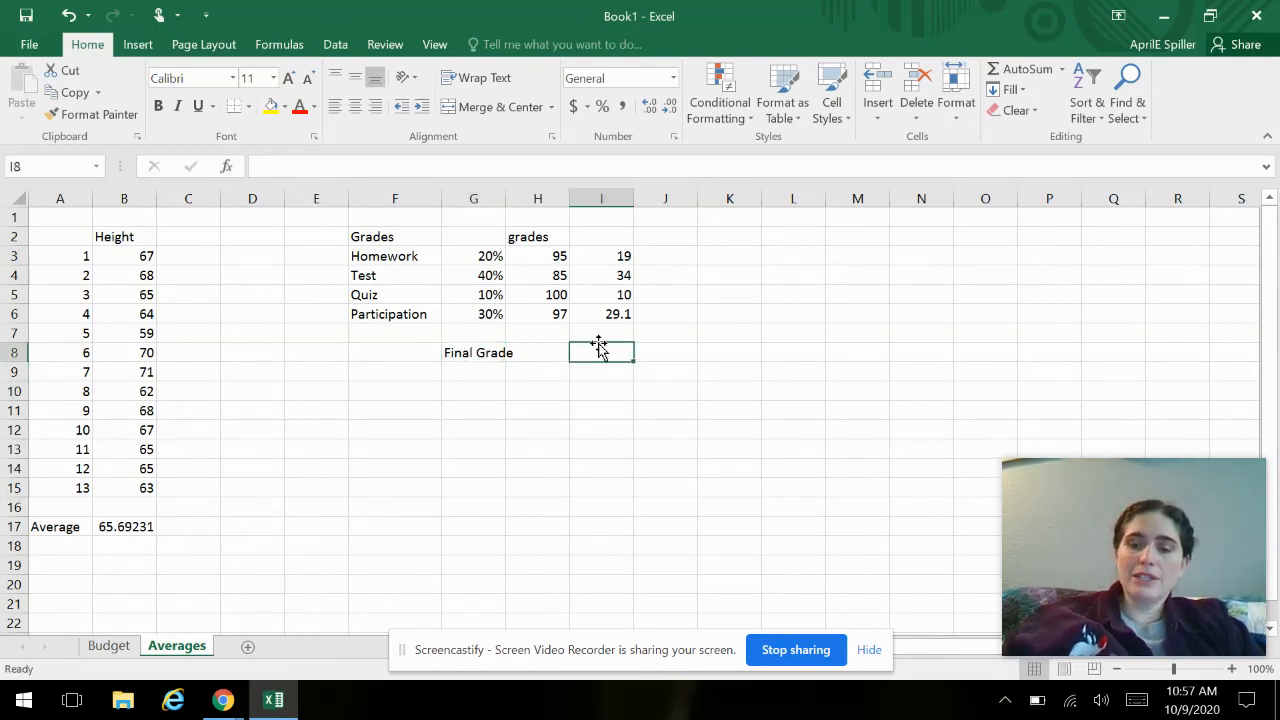
{"action": "type", "text": "=sum("}
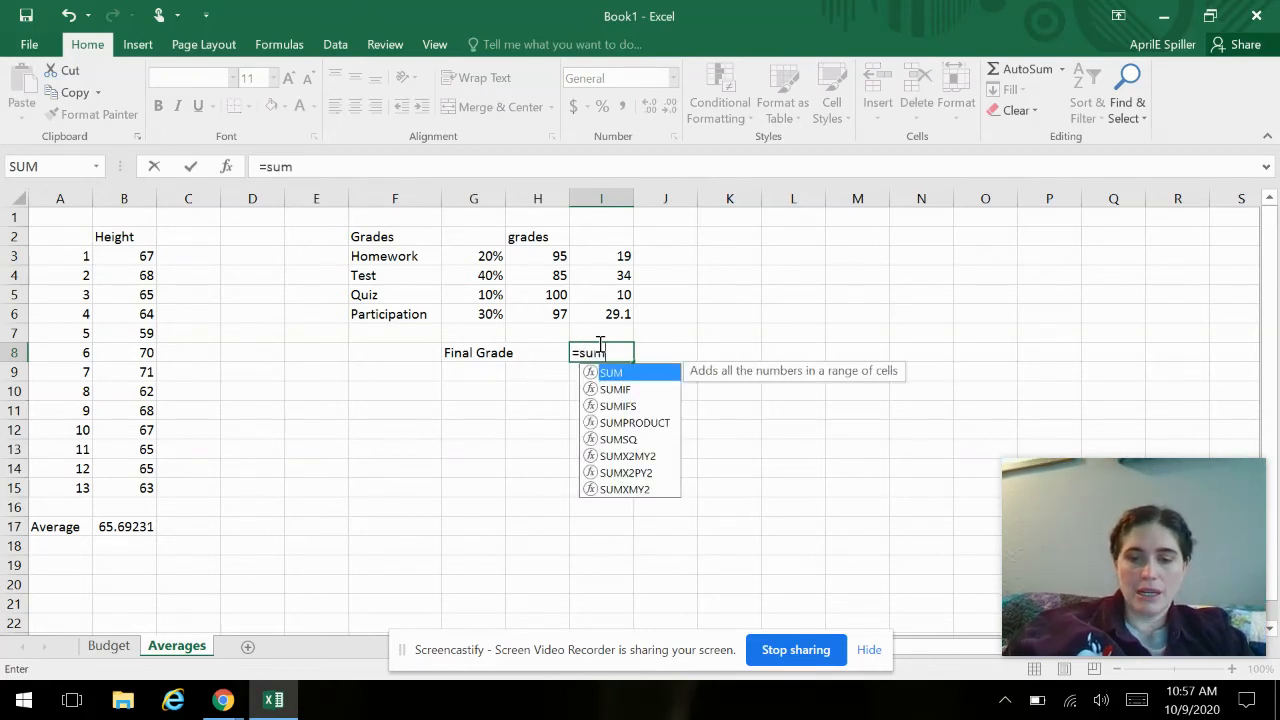
{"action": "left_click_drag", "start_coordinate": [588, 252], "coordinate": [597, 330]}
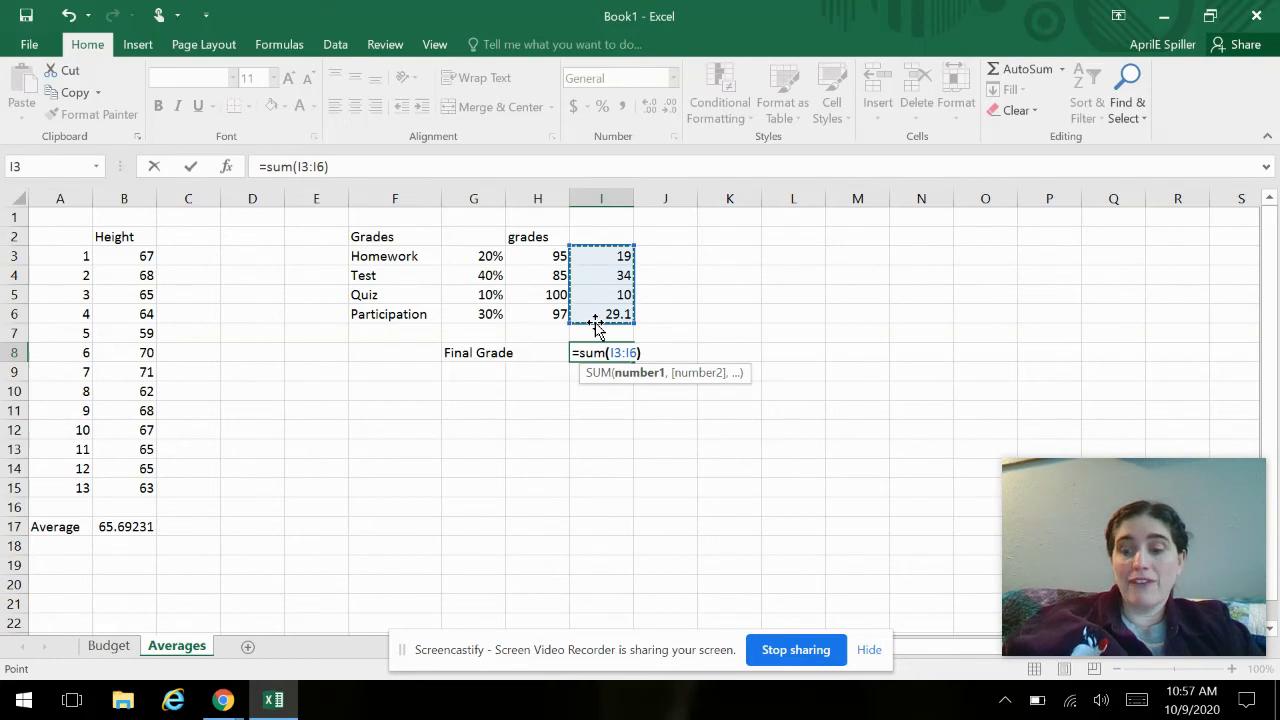
{"action": "key", "text": "Return"}
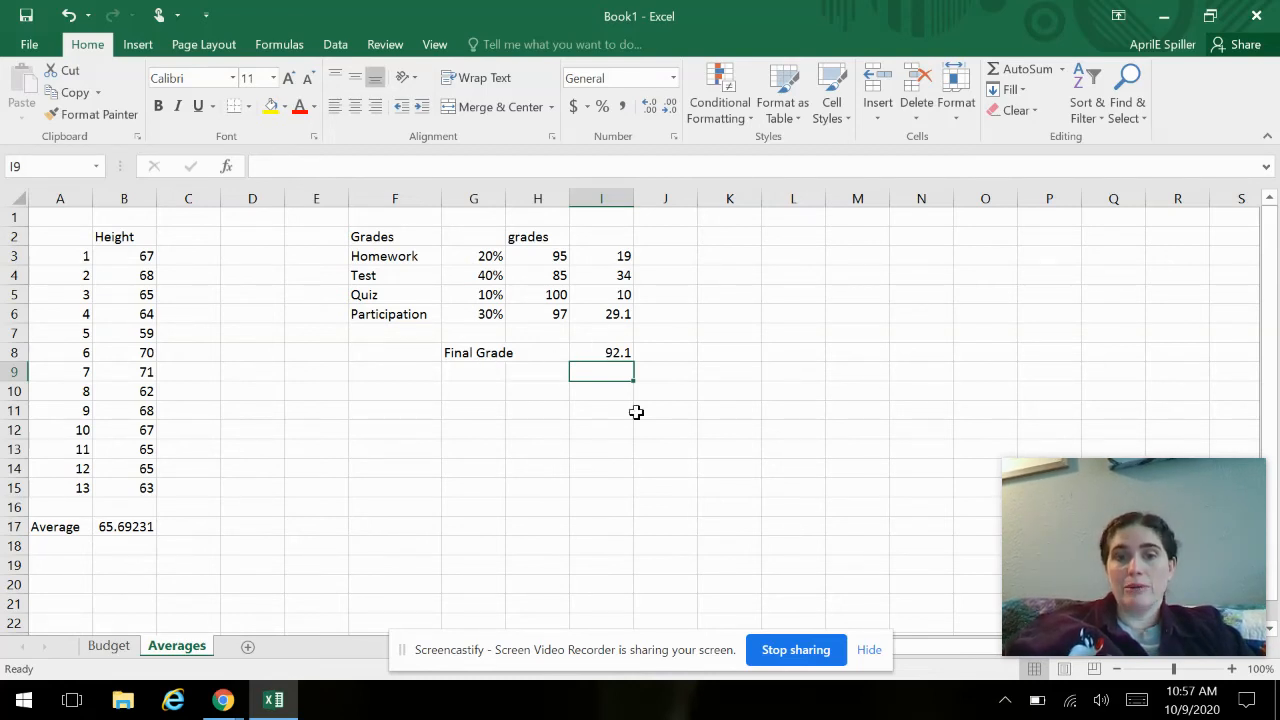
- Change the Homework grade in H3 to 90 and the Test grade in H4 to 95
{"action": "left_click", "coordinate": [530, 257]}
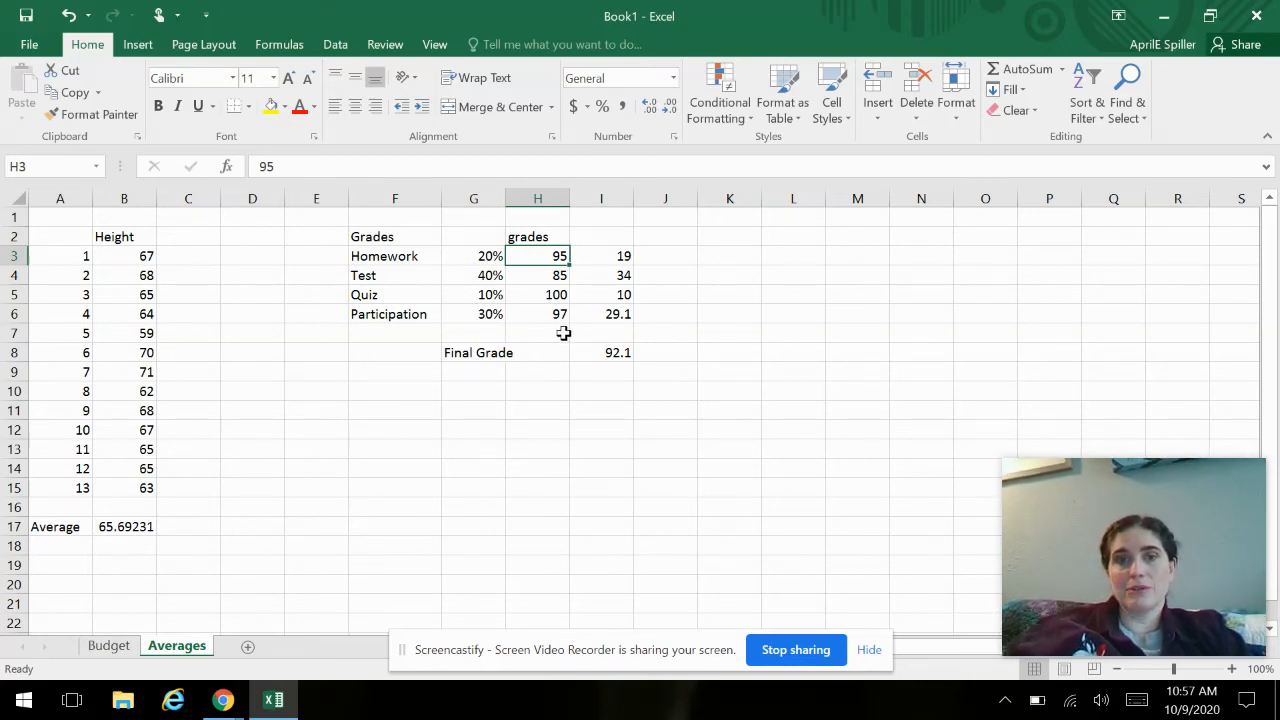
{"action": "type", "text": "90"}
{"action": "key", "text": "Return"}
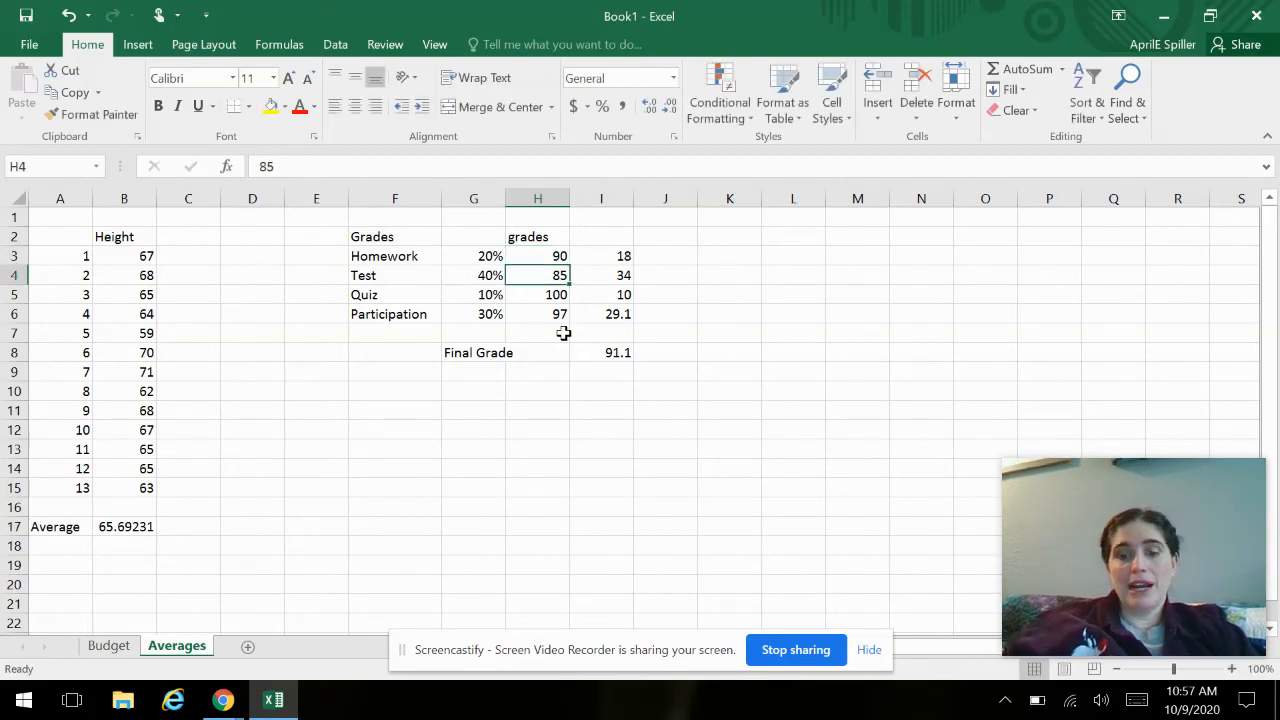
{"action": "type", "text": "95"}
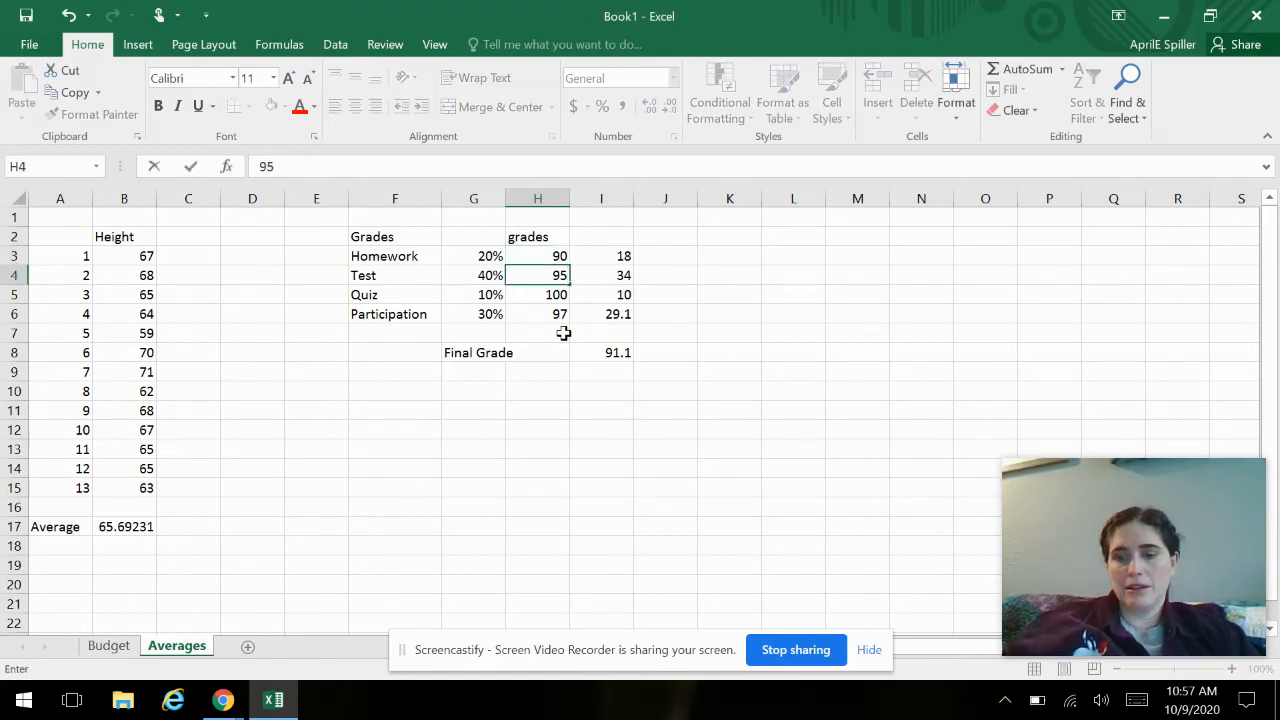
{"action": "key", "text": "Return"}
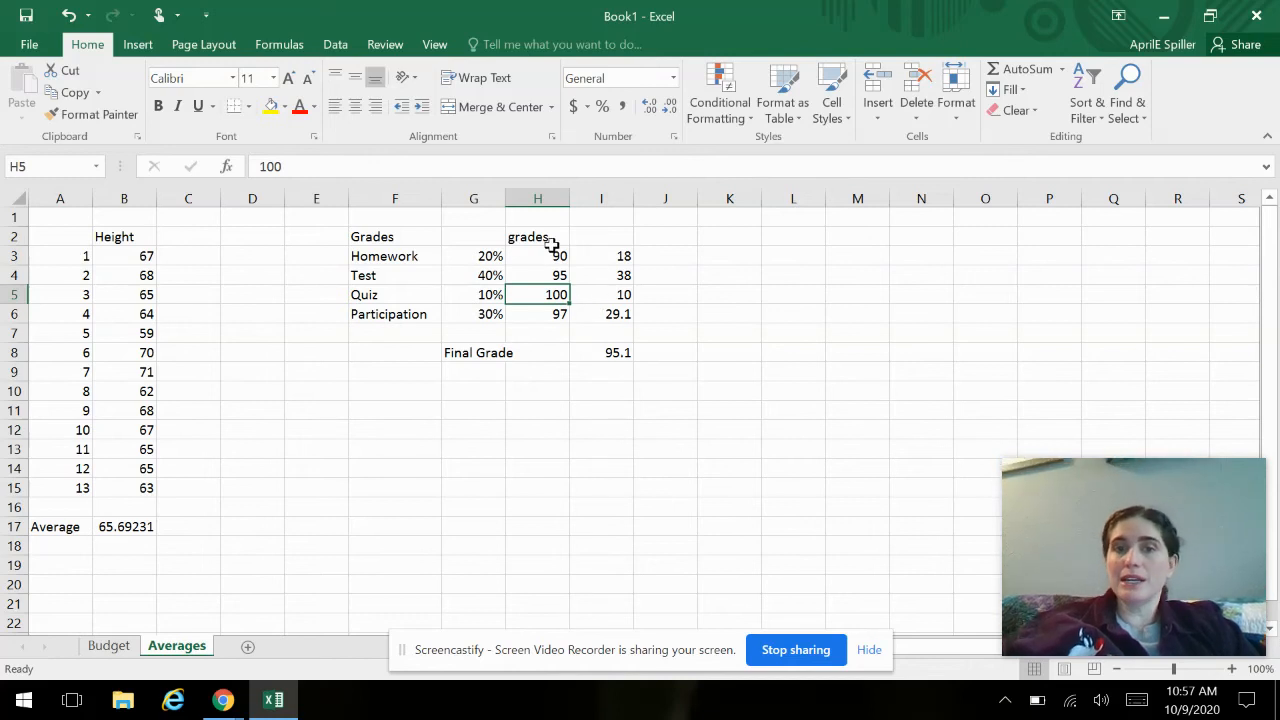
{"action": "left_click", "coordinate": [606, 292]}
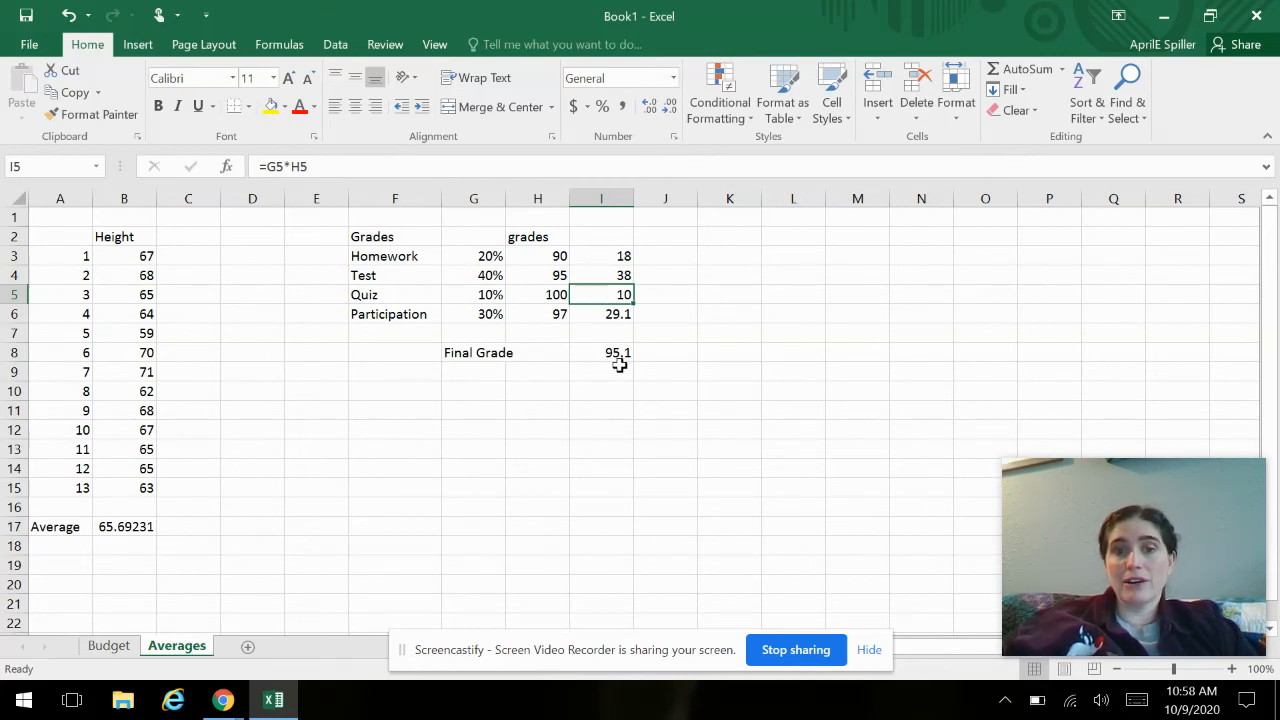
{"action": "left_click", "coordinate": [636, 414]}
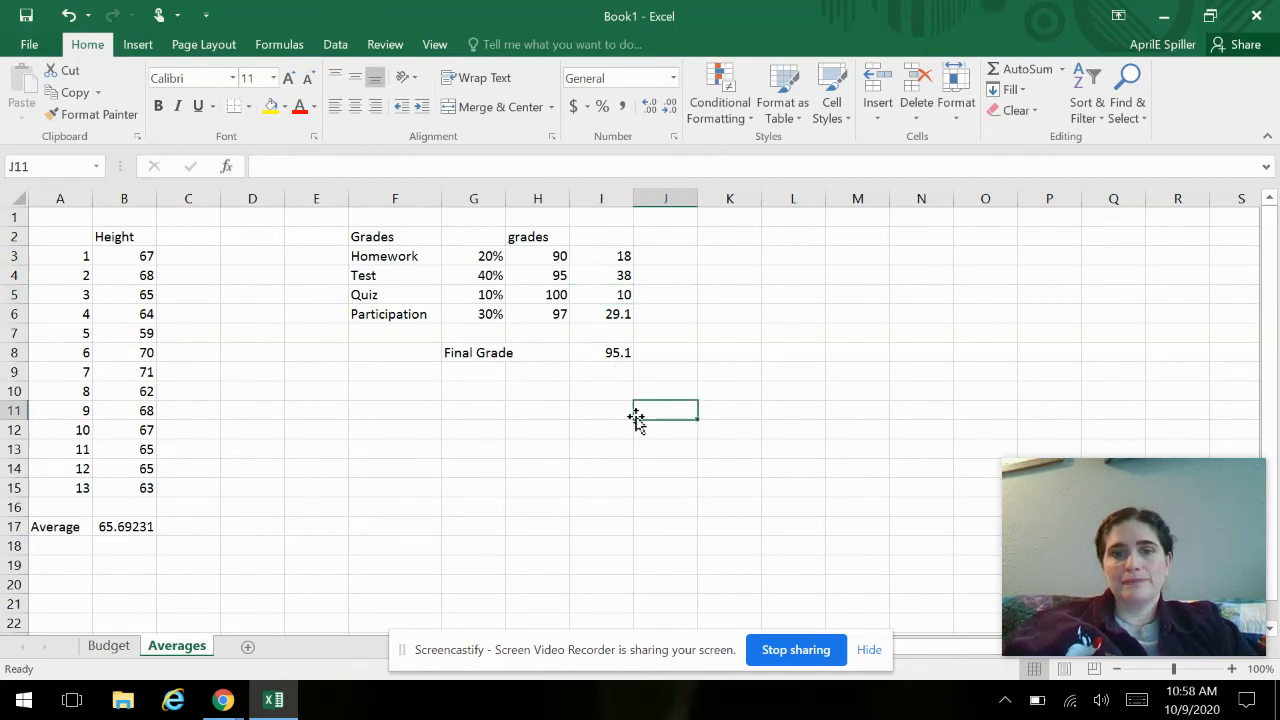
- Start a semester weights table with 1st 9 in F12 and its weight of 40% in G12
{"action": "left_click", "coordinate": [411, 423]}
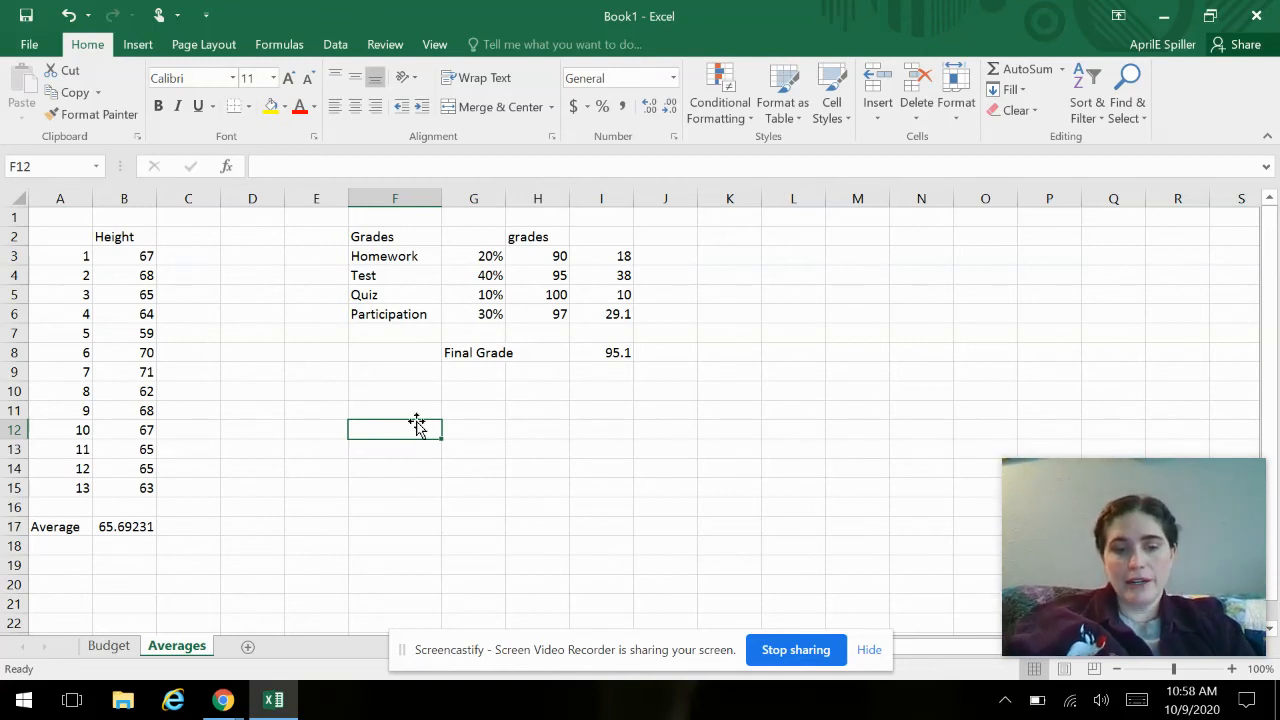
{"action": "type", "text": "1st 9"}
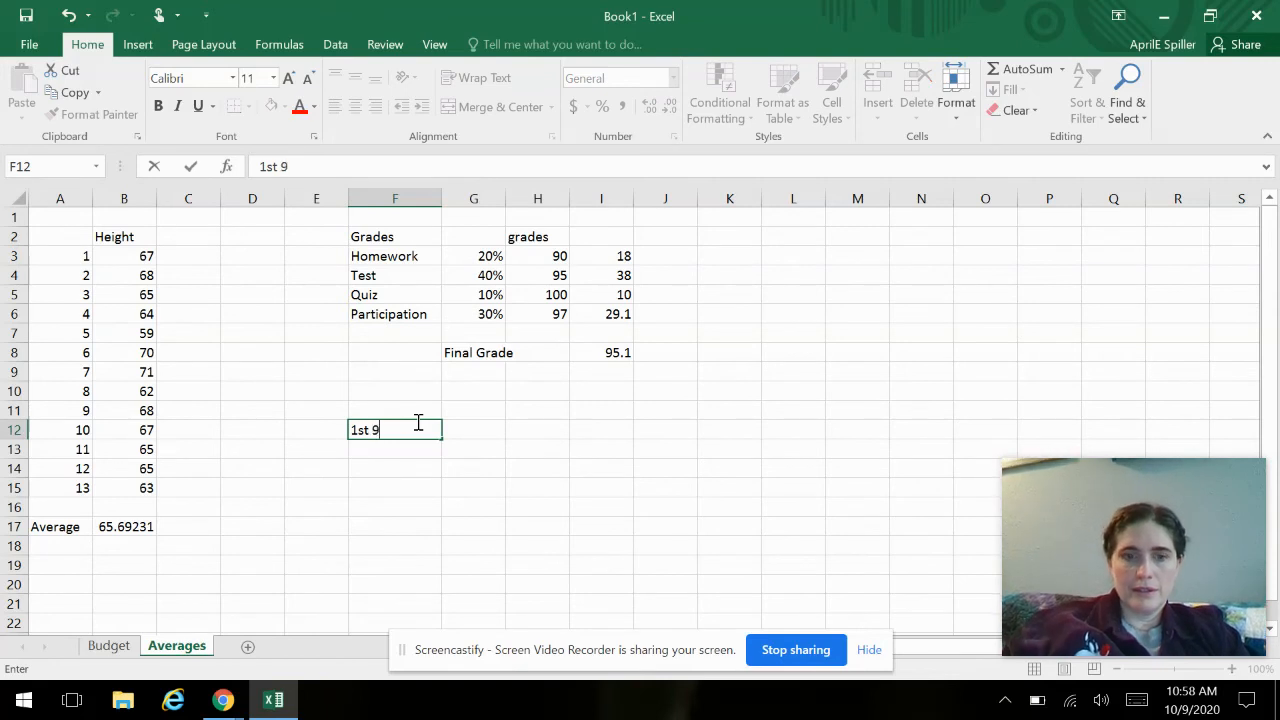
{"action": "key", "text": "Tab"}
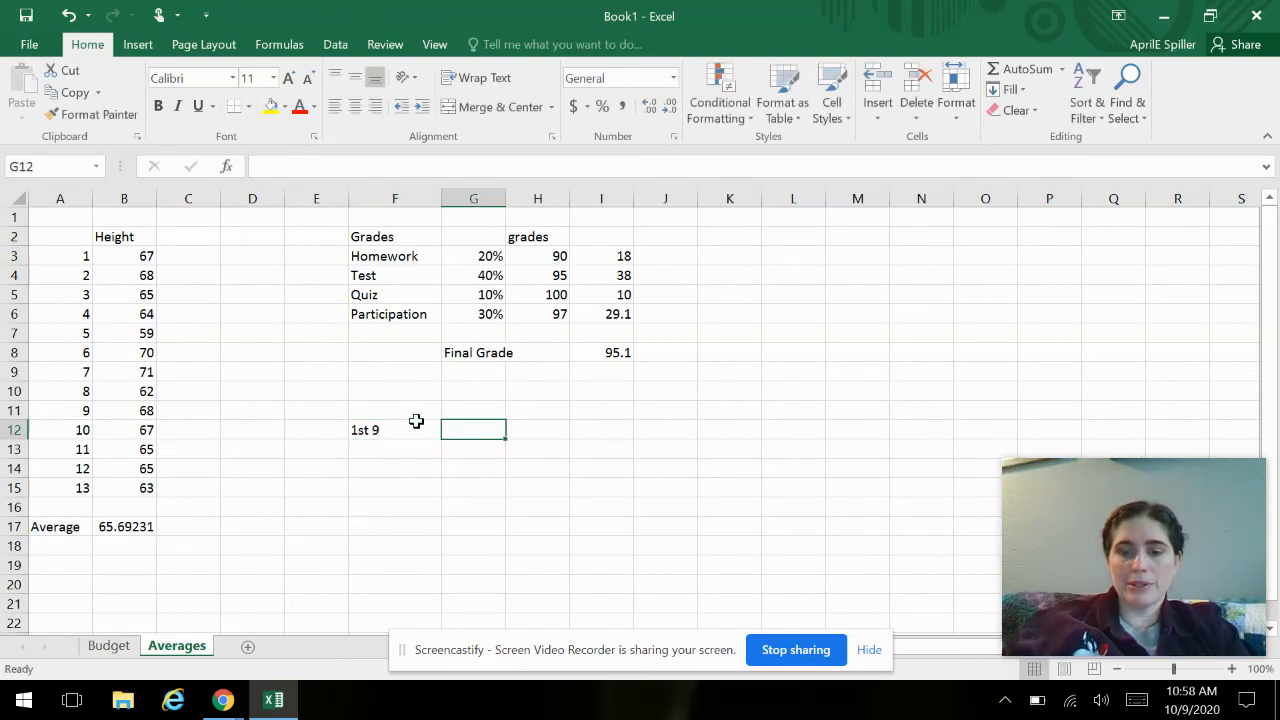
{"action": "type", "text": "40%"}
{"action": "key", "text": "Return"}
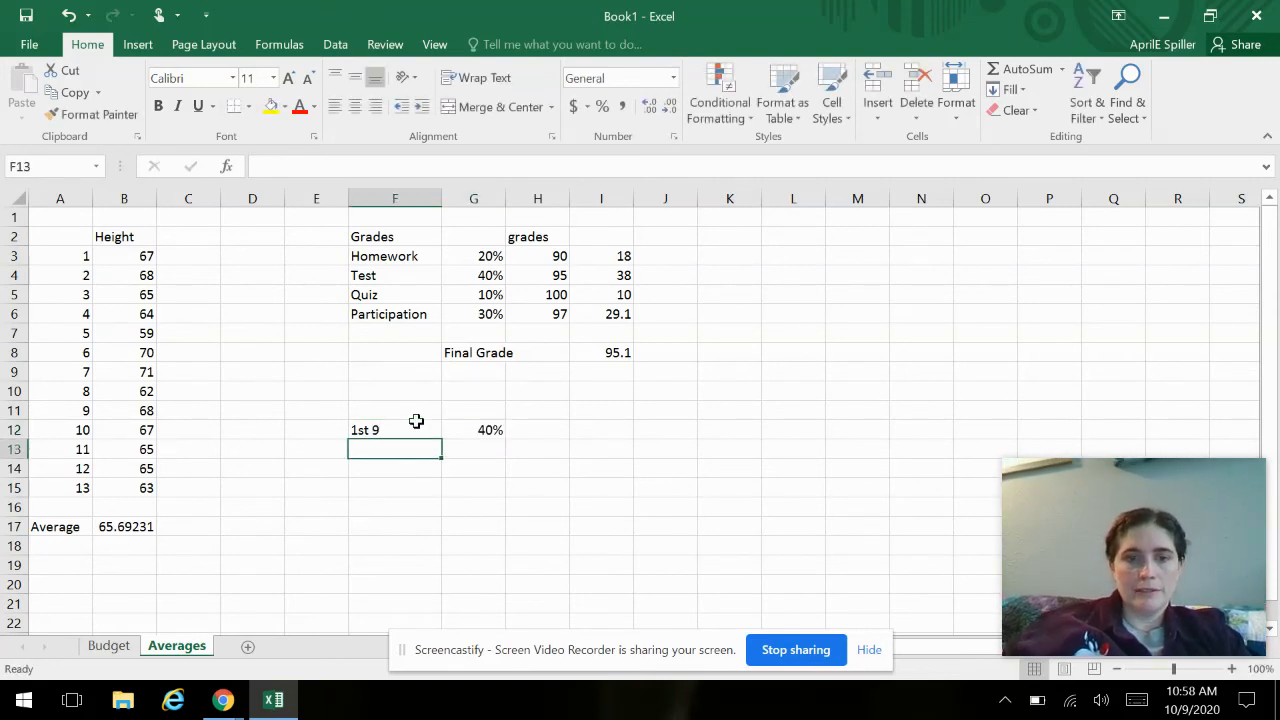
- Add 2nd 9 in F13 with a weight of 40% in G13
{"action": "type", "text": "2nd"}
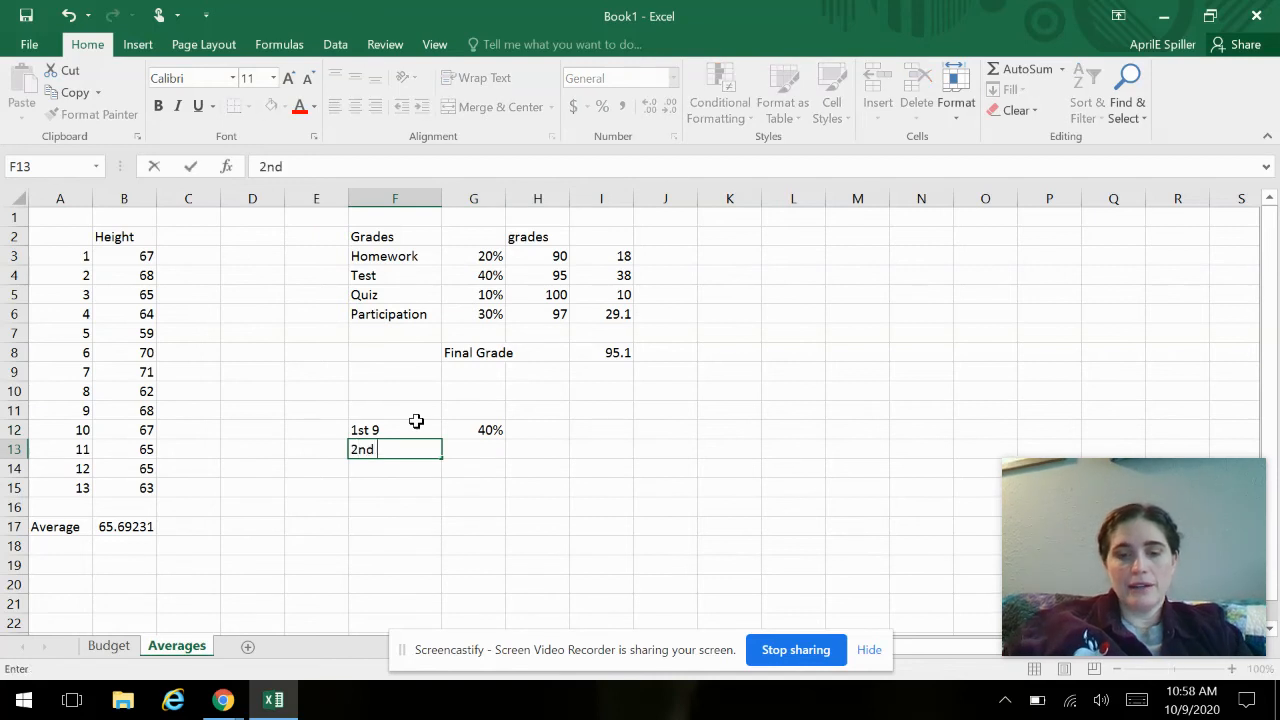
{"action": "type", "text": " 9"}
{"action": "key", "text": "Tab"}
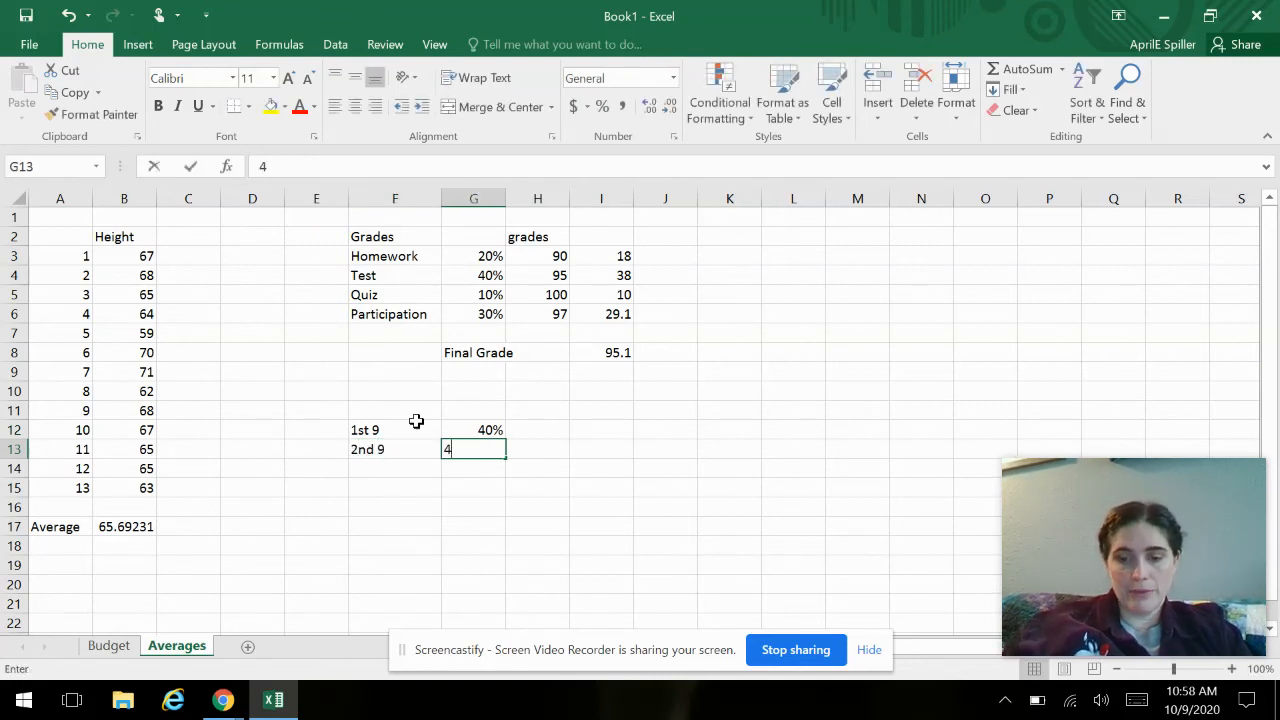
{"action": "type", "text": "40%"}
{"action": "key", "text": "Return"}
- Add Final in F14 with a weight of 20% in G14
{"action": "type", "text": "F"}
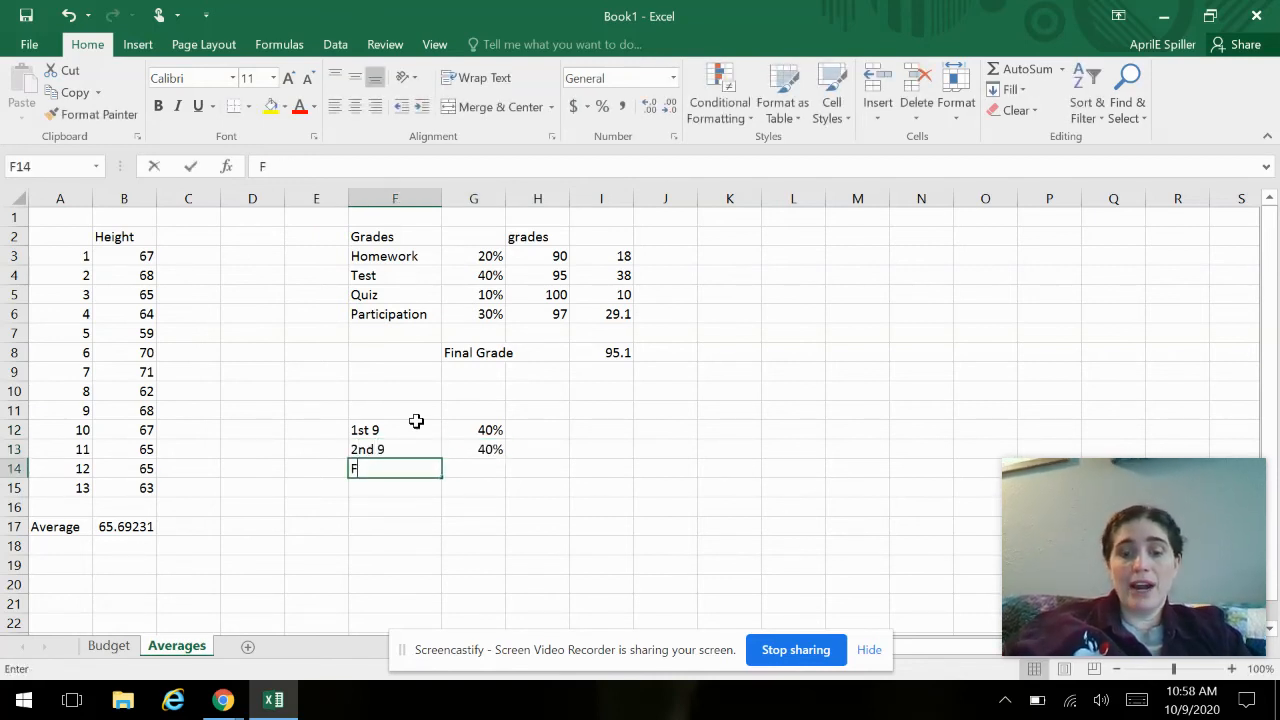
{"action": "type", "text": "inal"}
{"action": "key", "text": "Tab"}
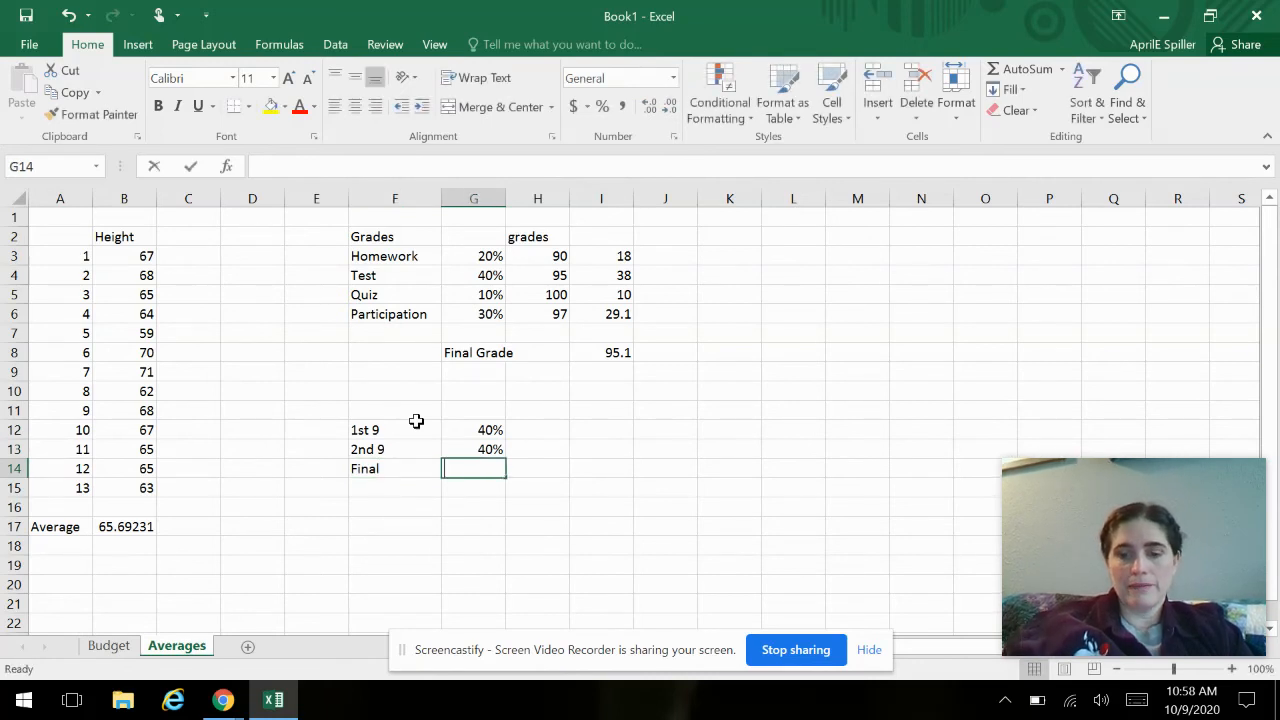
{"action": "type", "text": "20%"}
{"action": "key", "text": "Return"}
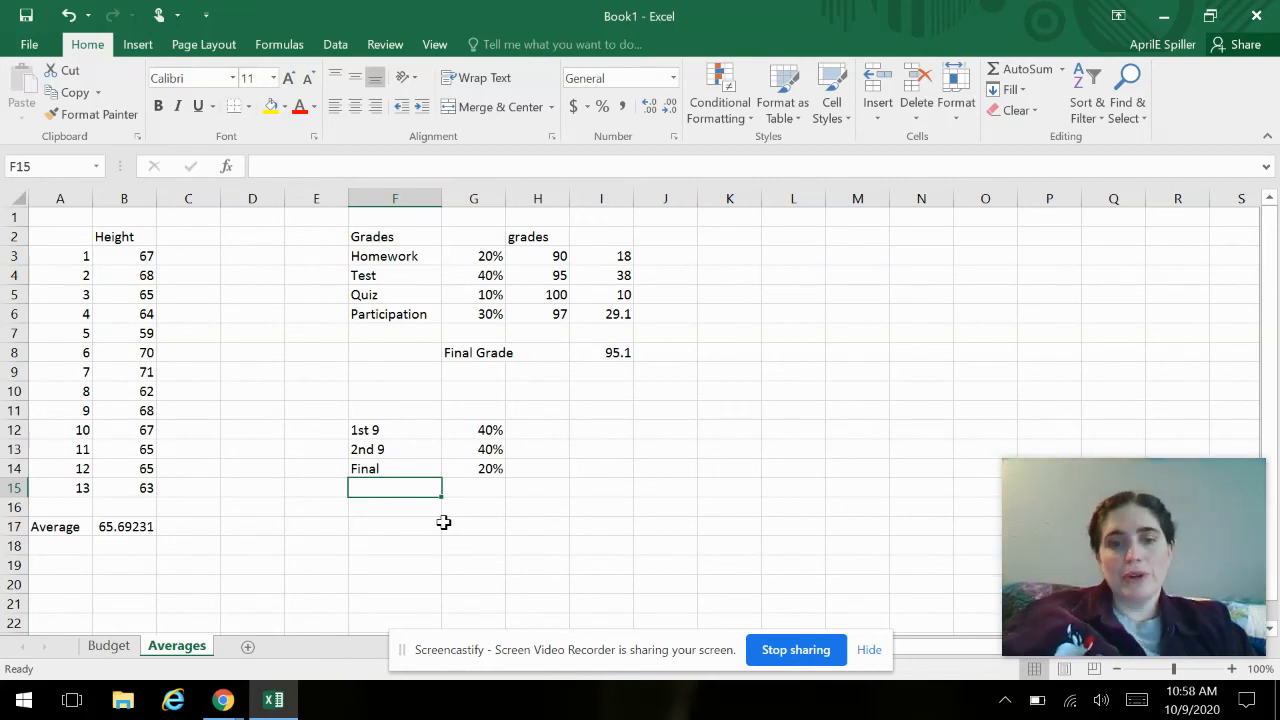
- Add the heading grade in H11 and enter 90 for 1st 9, 75 for 2nd 9 and 60 for Final below it
{"action": "left_click", "coordinate": [552, 408]}
{"action": "type", "text": "grade"}
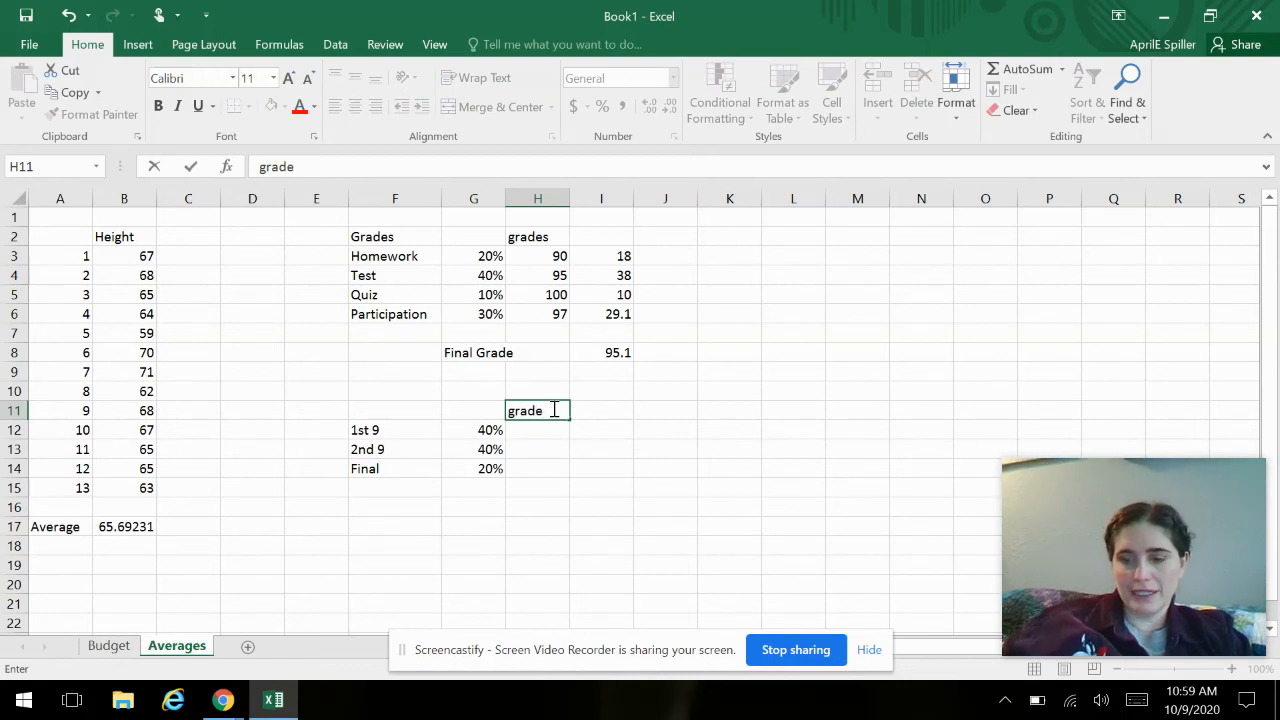
{"action": "key", "text": "Return"}
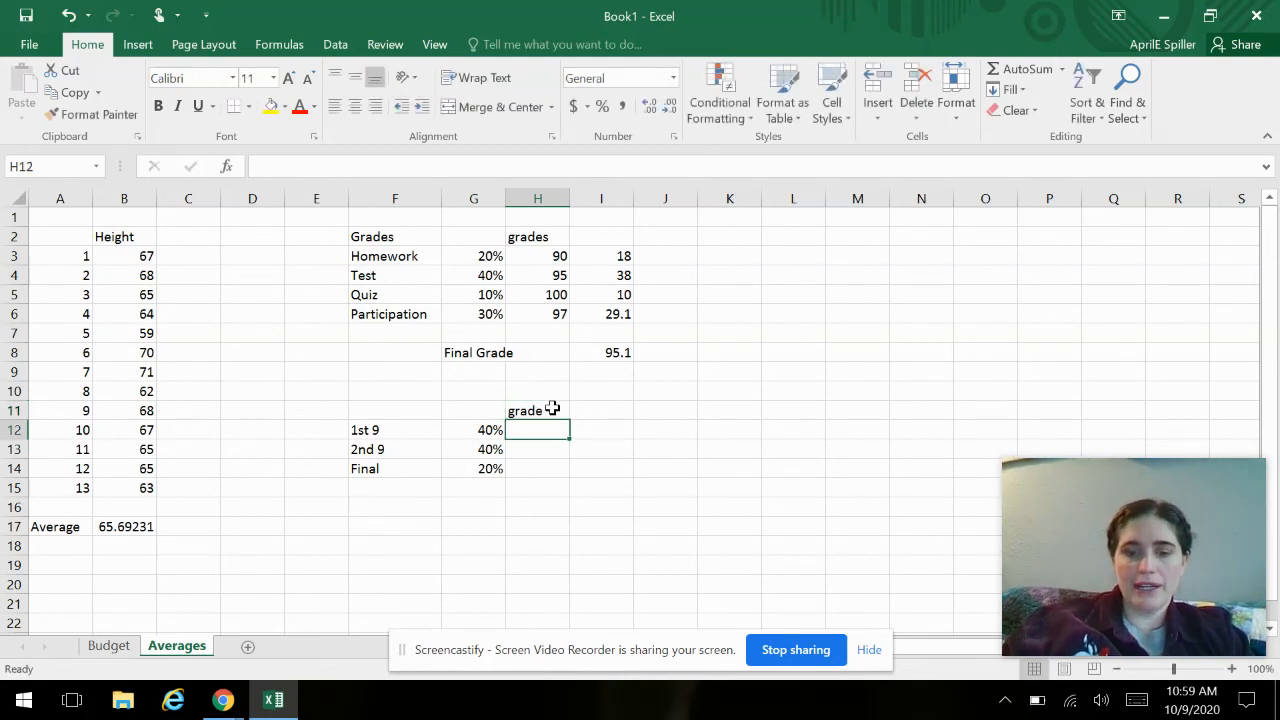
{"action": "type", "text": "90"}
{"action": "key", "text": "Return"}
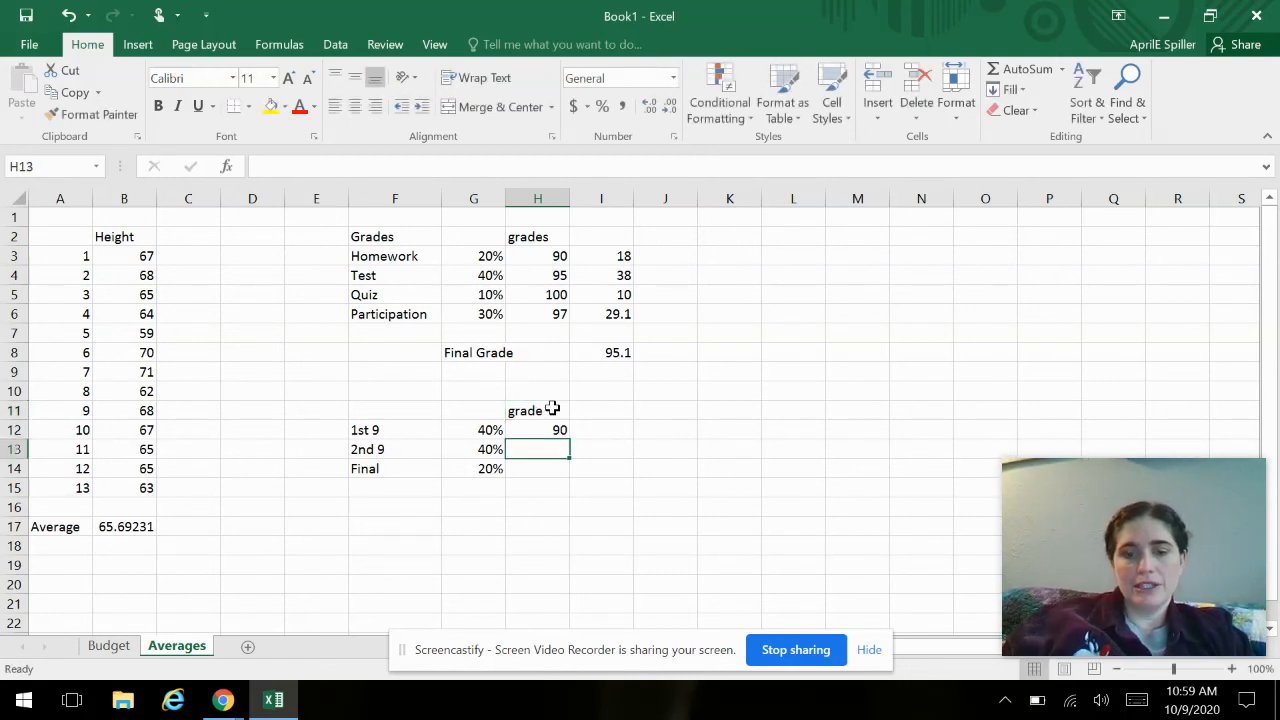
{"action": "type", "text": "75"}
{"action": "key", "text": "Return"}
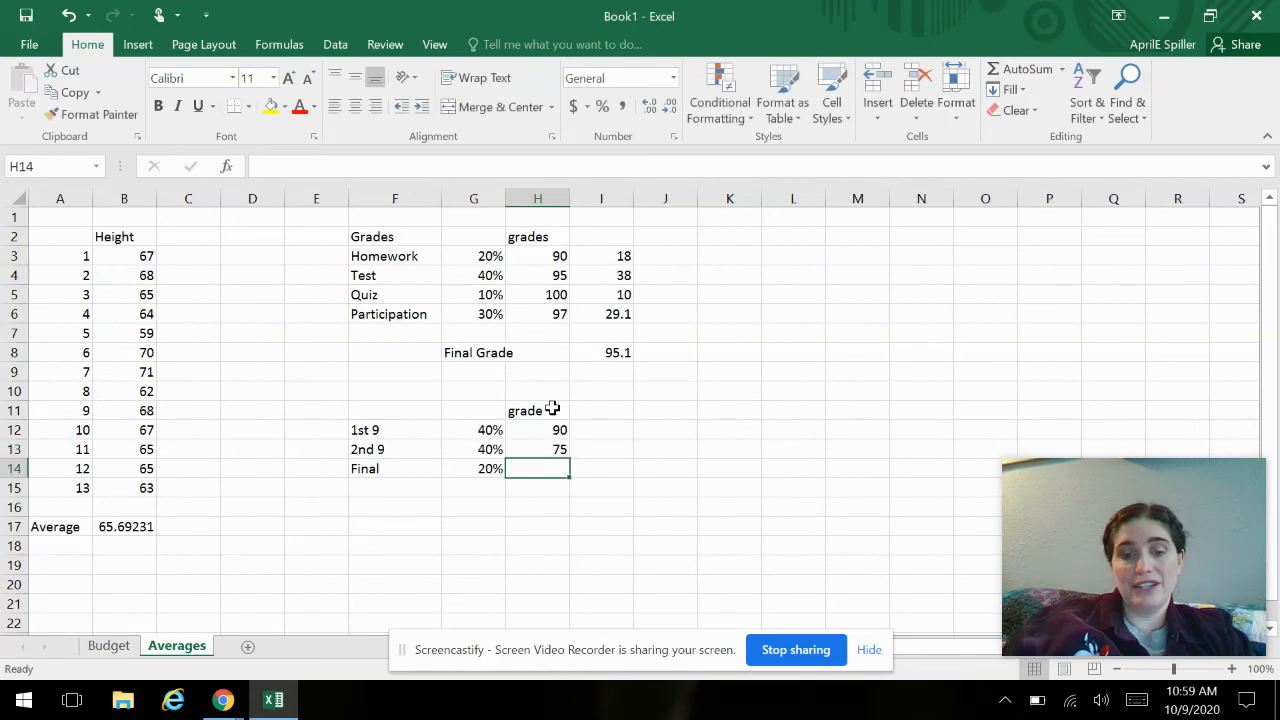
{"action": "type", "text": "60"}
{"action": "key", "text": "Return"}
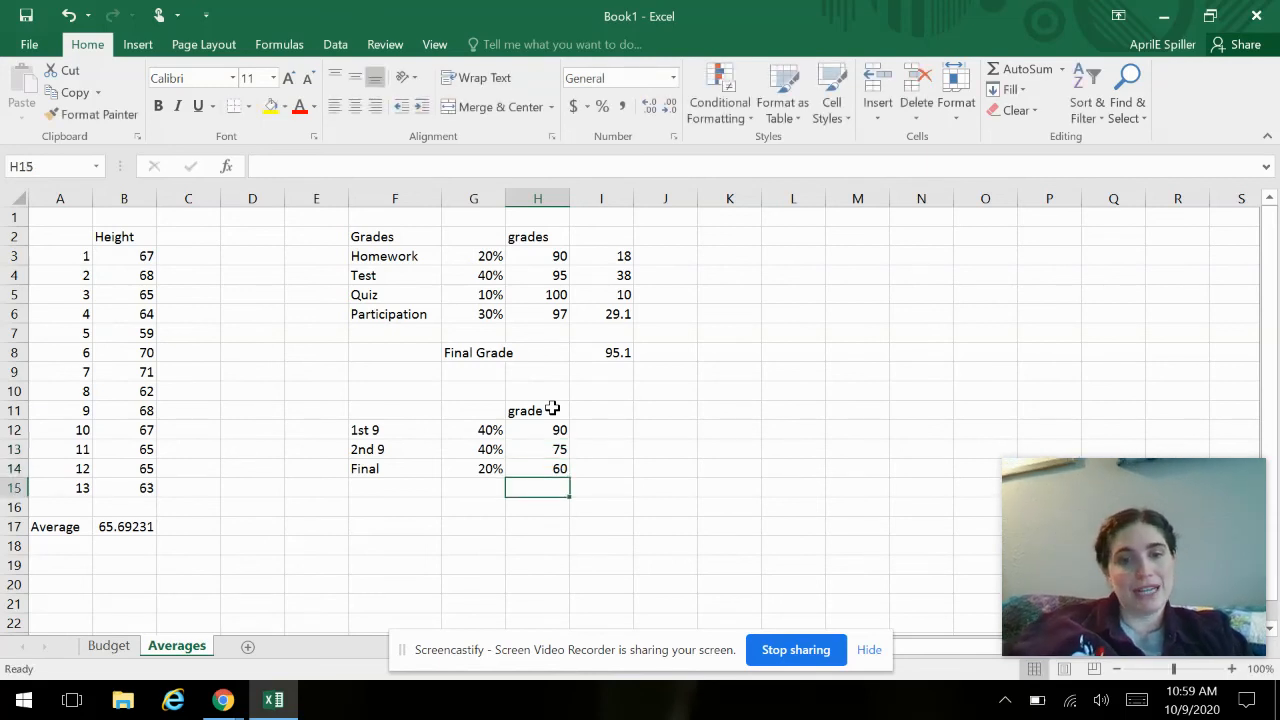
- Enter the label Semester Grade in F16, below the semester weights table
{"action": "key", "text": "Down"}
{"action": "key", "text": "Left"}
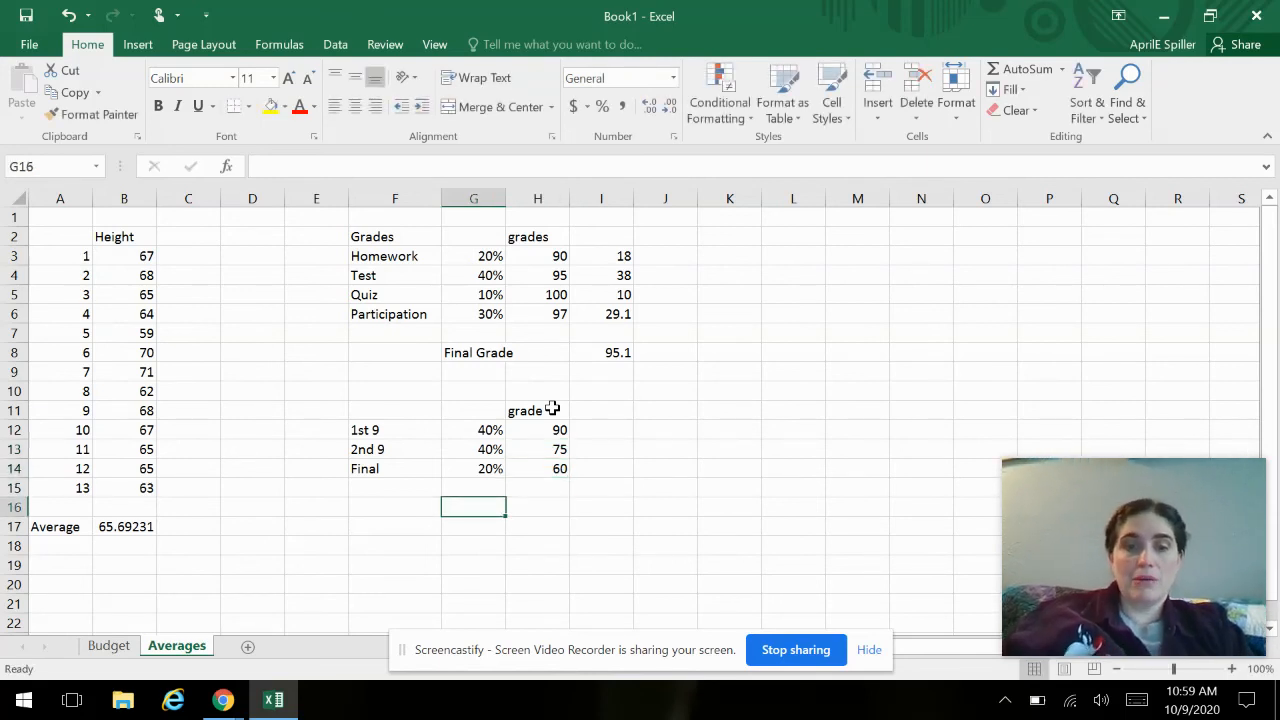
{"action": "key", "text": "Left"}
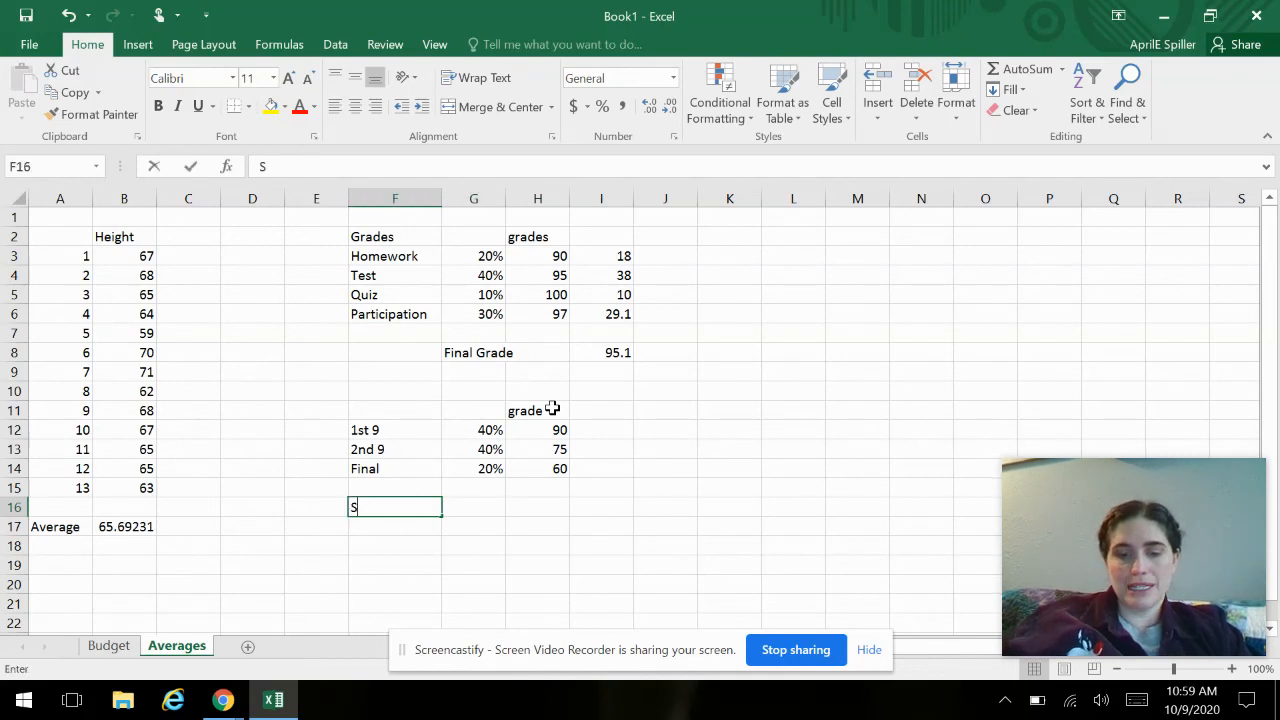
{"action": "type", "text": "Semester Grade"}
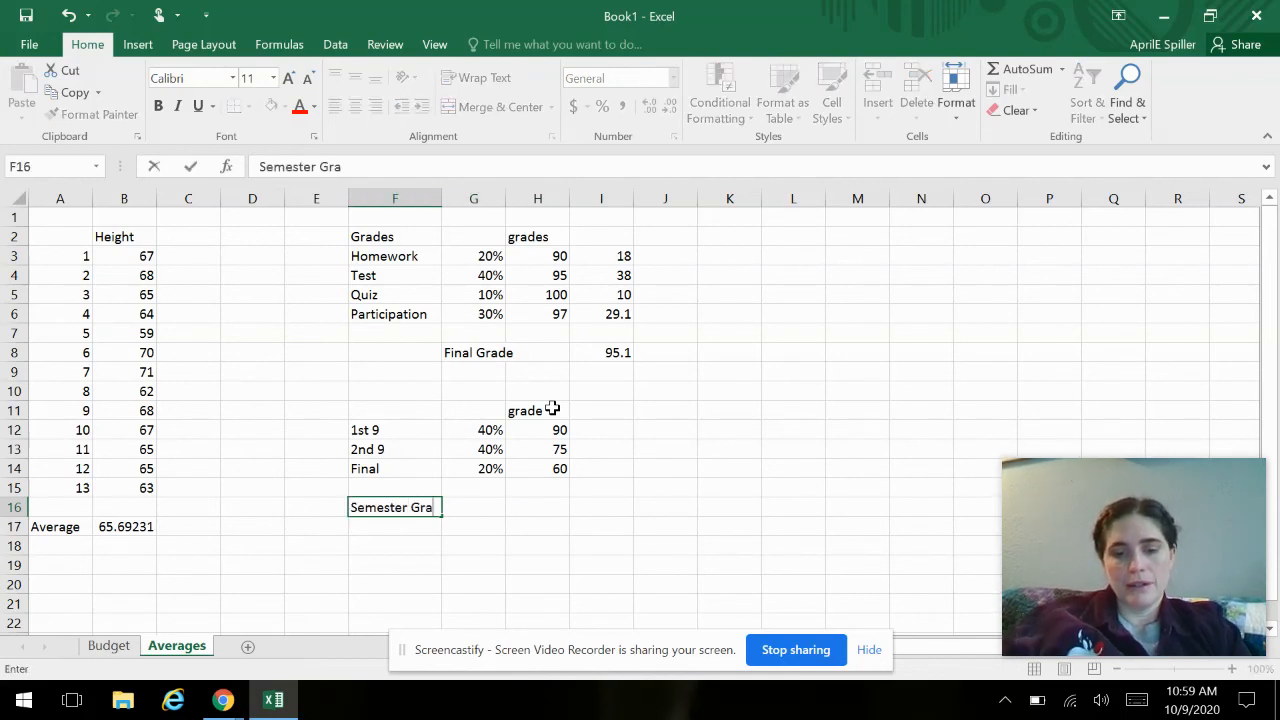
{"action": "left_click", "coordinate": [560, 507]}
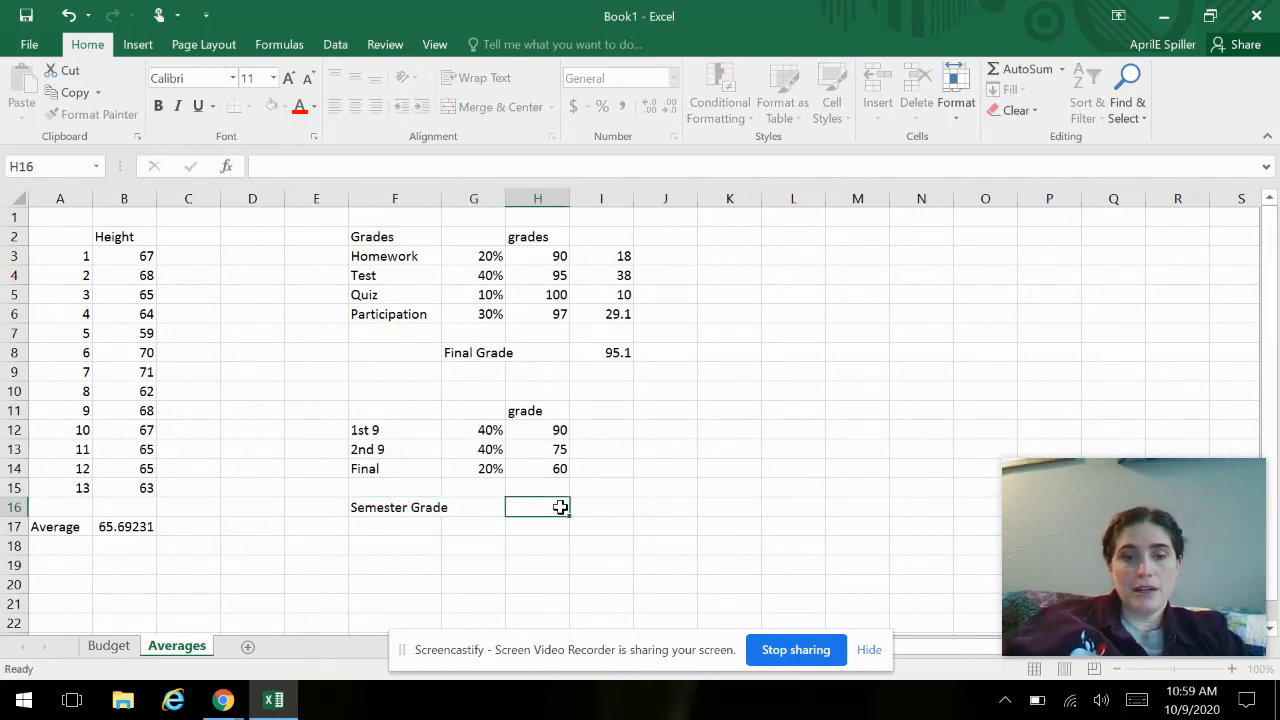
- Move the Semester Grade label from F16 to G16
{"action": "left_click", "coordinate": [414, 520]}
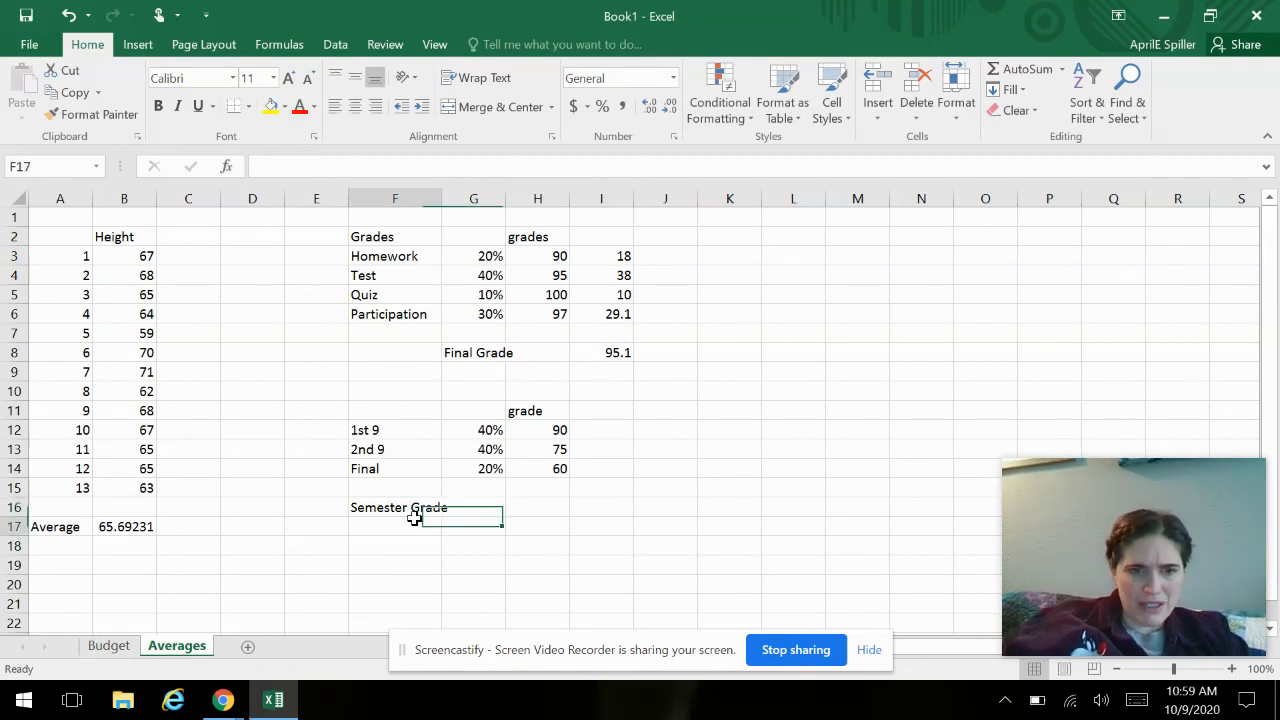
{"action": "left_click", "coordinate": [414, 503]}
{"action": "left_click_drag", "start_coordinate": [414, 520], "coordinate": [463, 520]}
- Multiply the 1st 9 weight by its grade in I12 with =G12*H12 and fill the formula down to I14
{"action": "left_click", "coordinate": [599, 489]}
{"action": "left_click", "coordinate": [607, 428]}
{"action": "type", "text": "="}
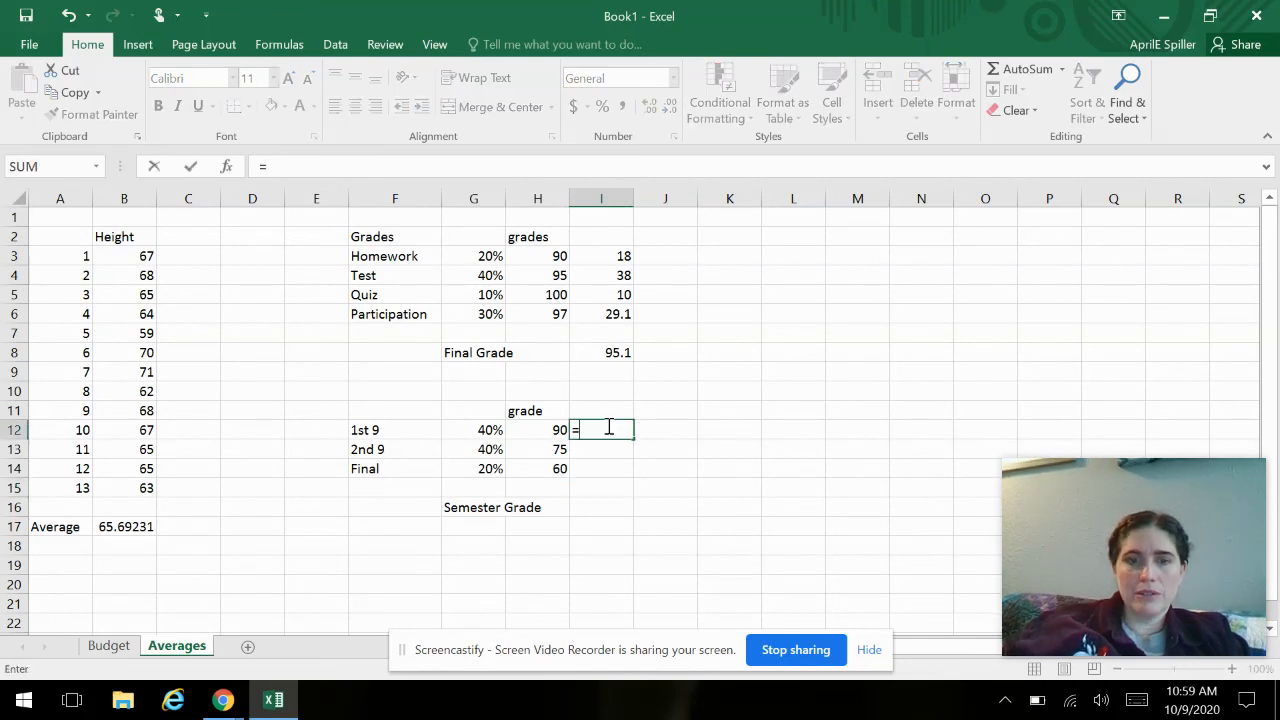
{"action": "left_click", "coordinate": [474, 430]}
{"action": "type", "text": "*"}
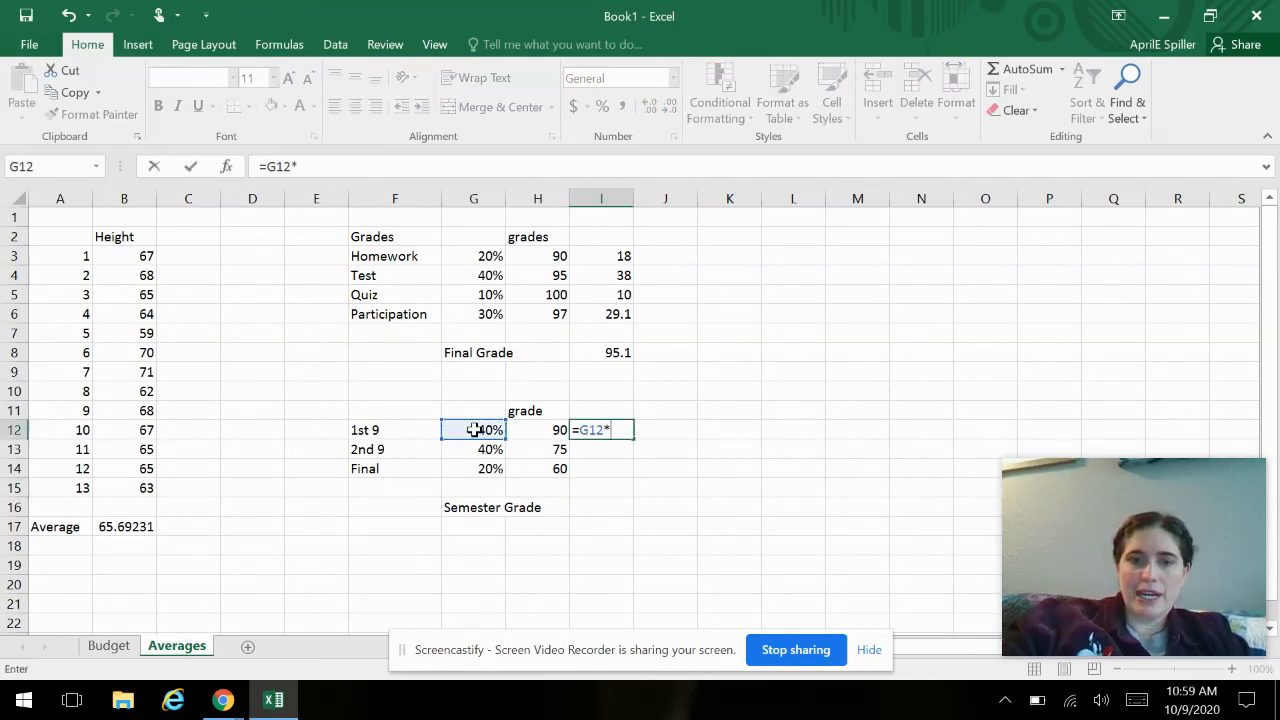
{"action": "left_click", "coordinate": [525, 431]}
{"action": "key", "text": "Return"}
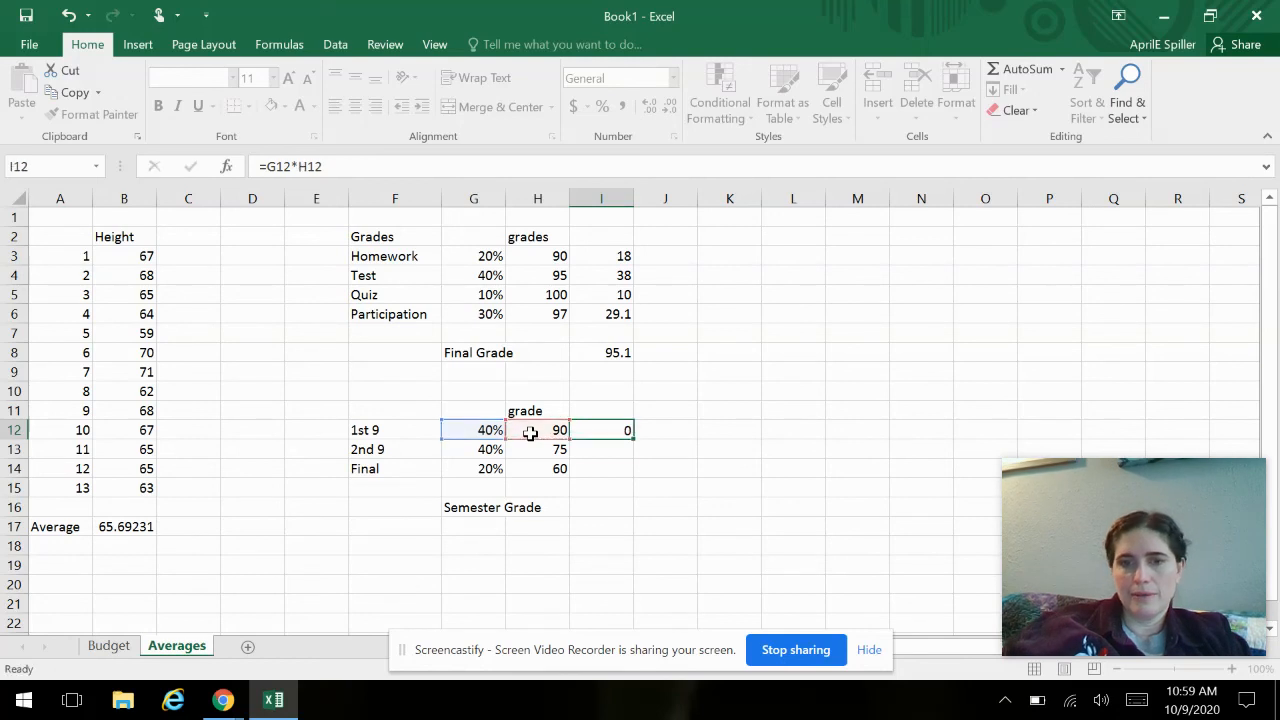
{"action": "left_click", "coordinate": [600, 430]}
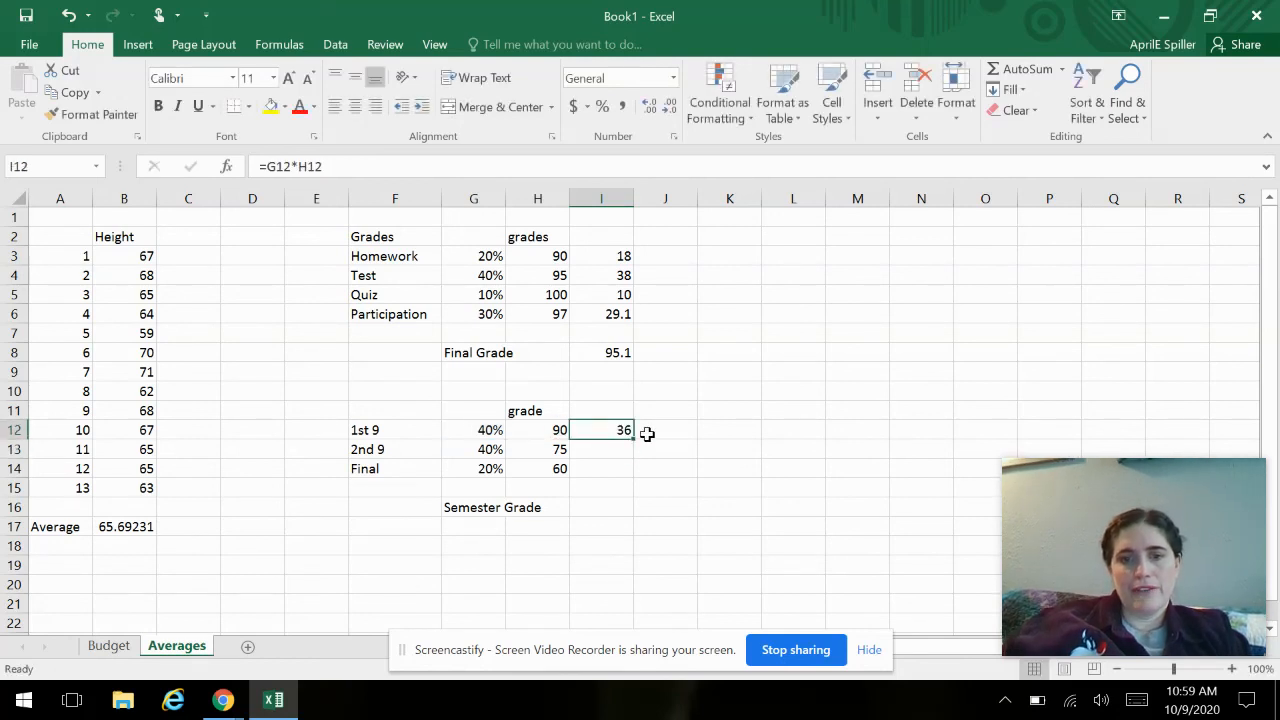
{"action": "left_click_drag", "start_coordinate": [634, 440], "coordinate": [629, 474]}
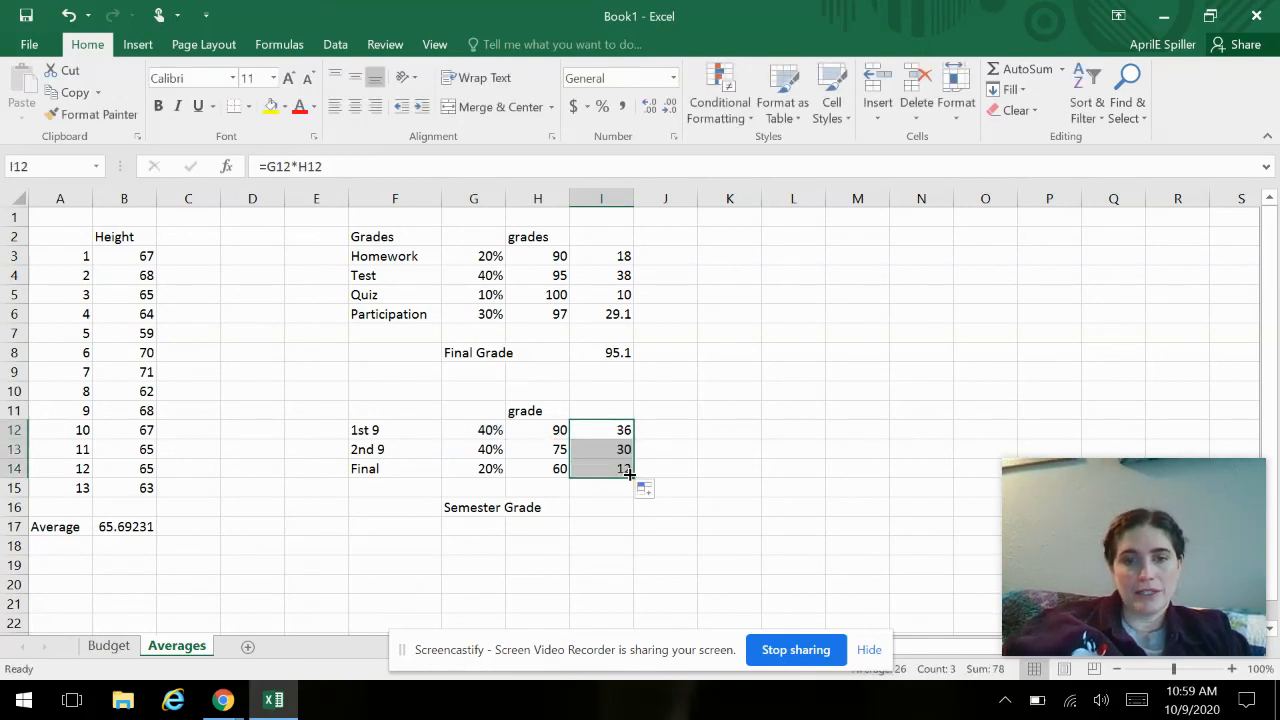
- Calculate the semester grade in I16 with a SUM of the weighted grades in I12:I14
{"action": "left_click", "coordinate": [607, 510]}
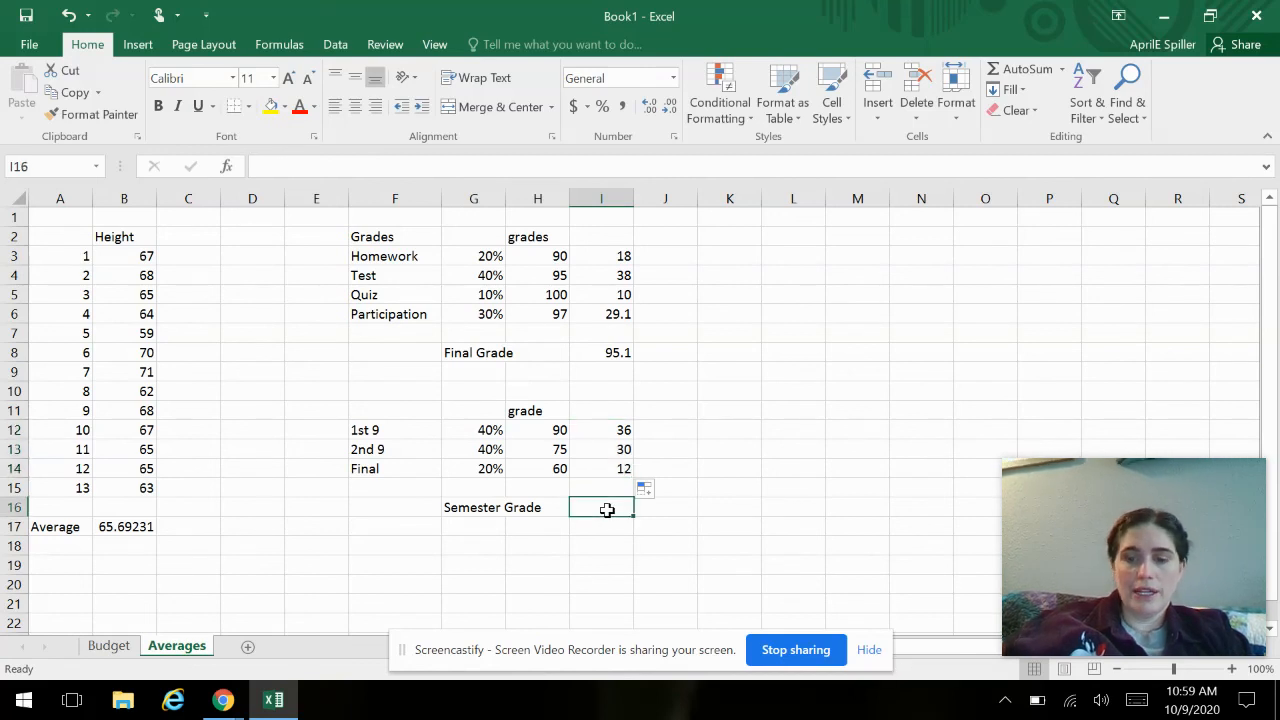
{"action": "type", "text": "=sum("}
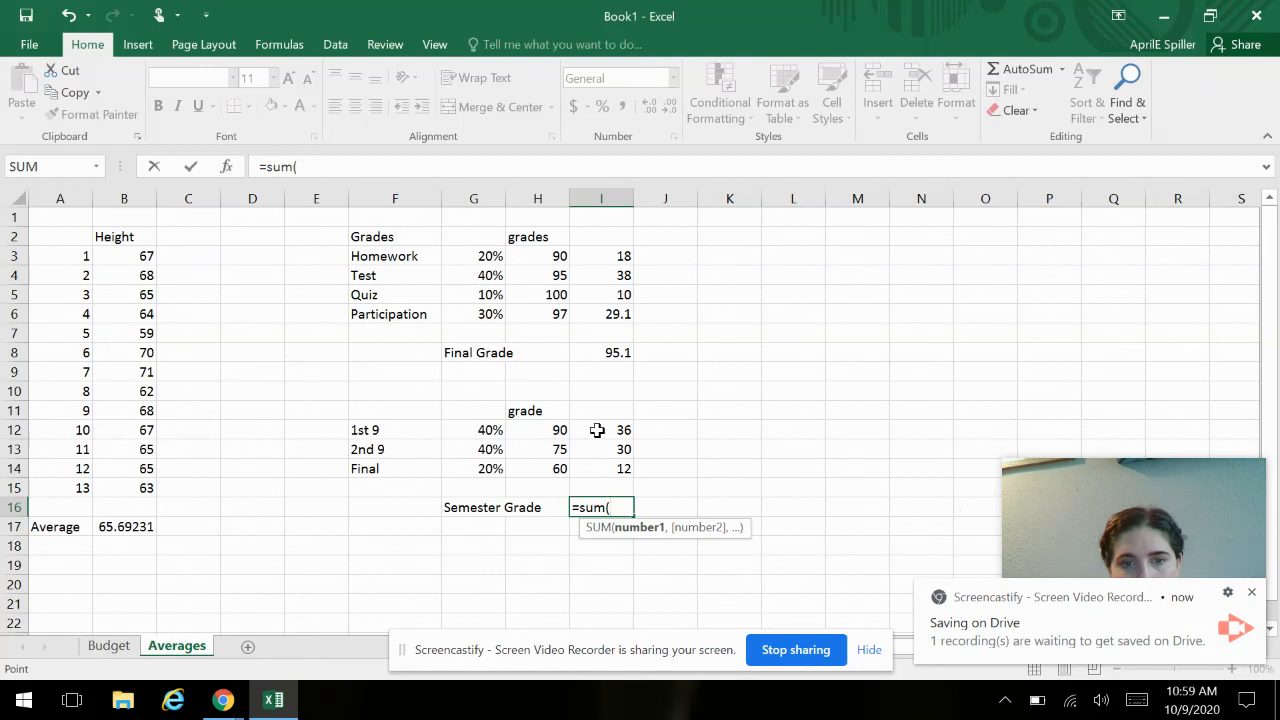
{"action": "left_click_drag", "start_coordinate": [598, 425], "coordinate": [596, 470]}
{"action": "key", "text": "Return"}
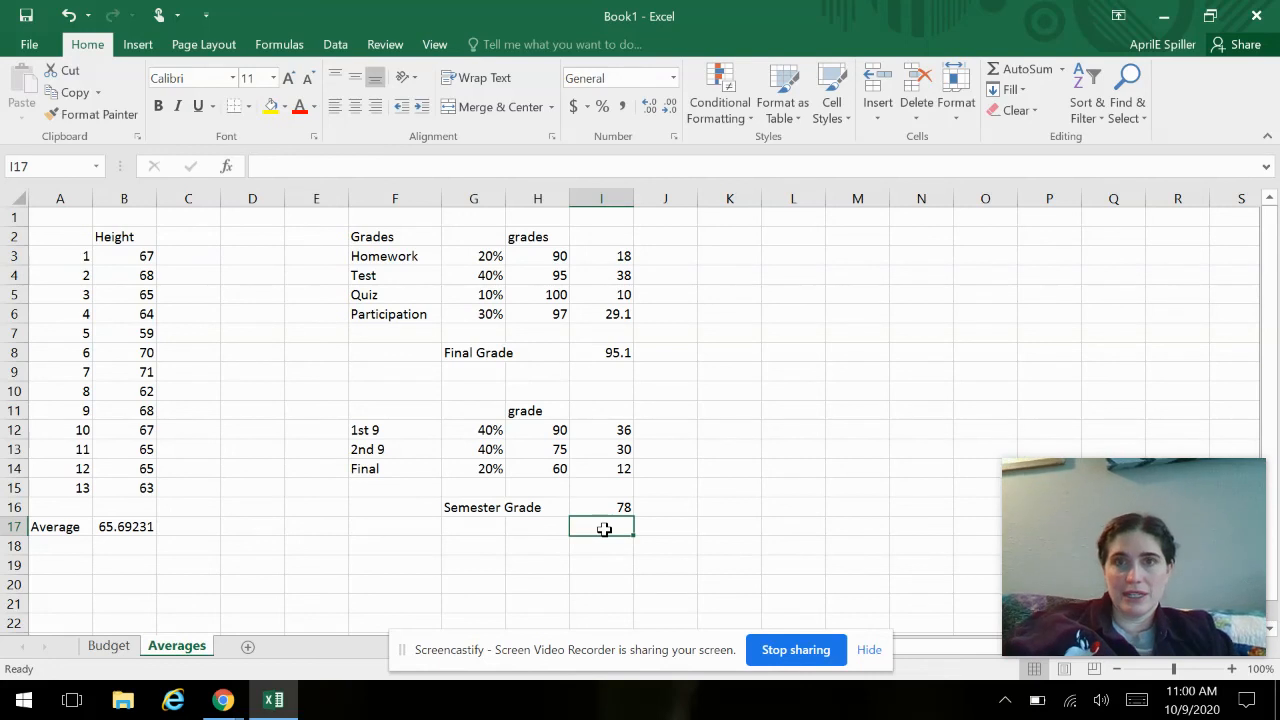
- Change the 2nd 9 grade in H13 to 95 and the Final grade in H14 to 0
{"action": "left_click", "coordinate": [538, 449]}
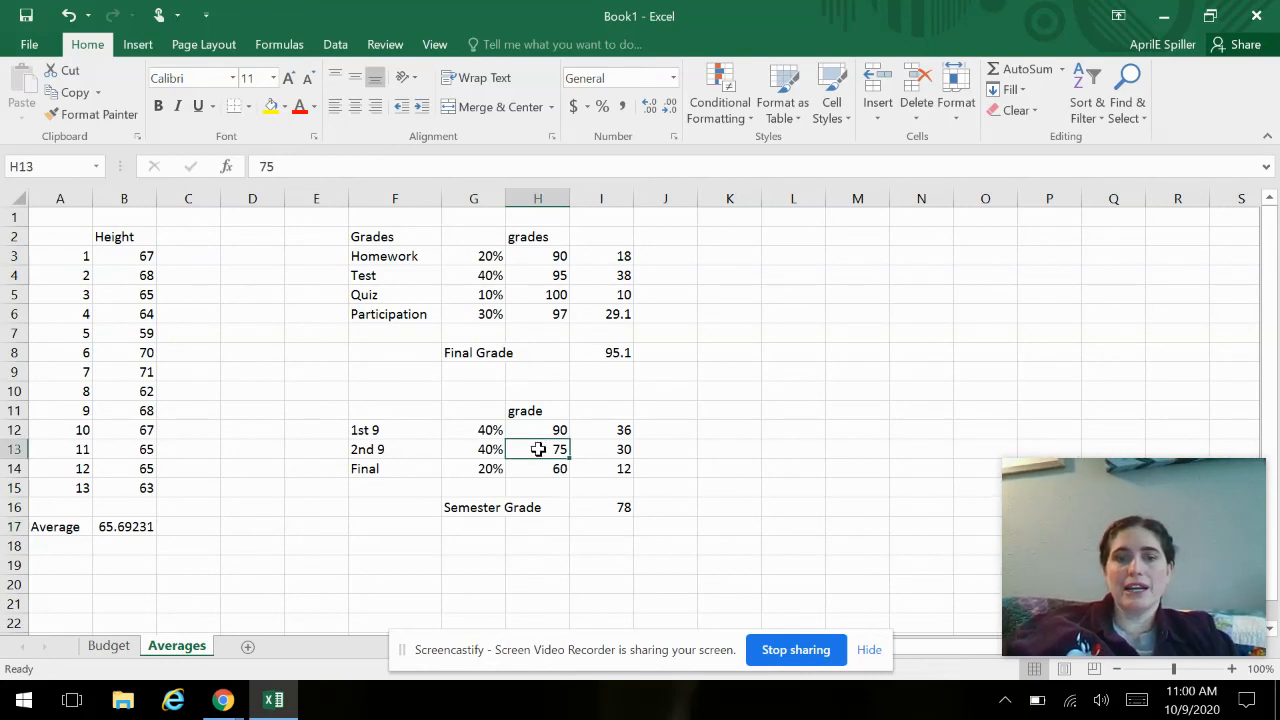
{"action": "type", "text": "95"}
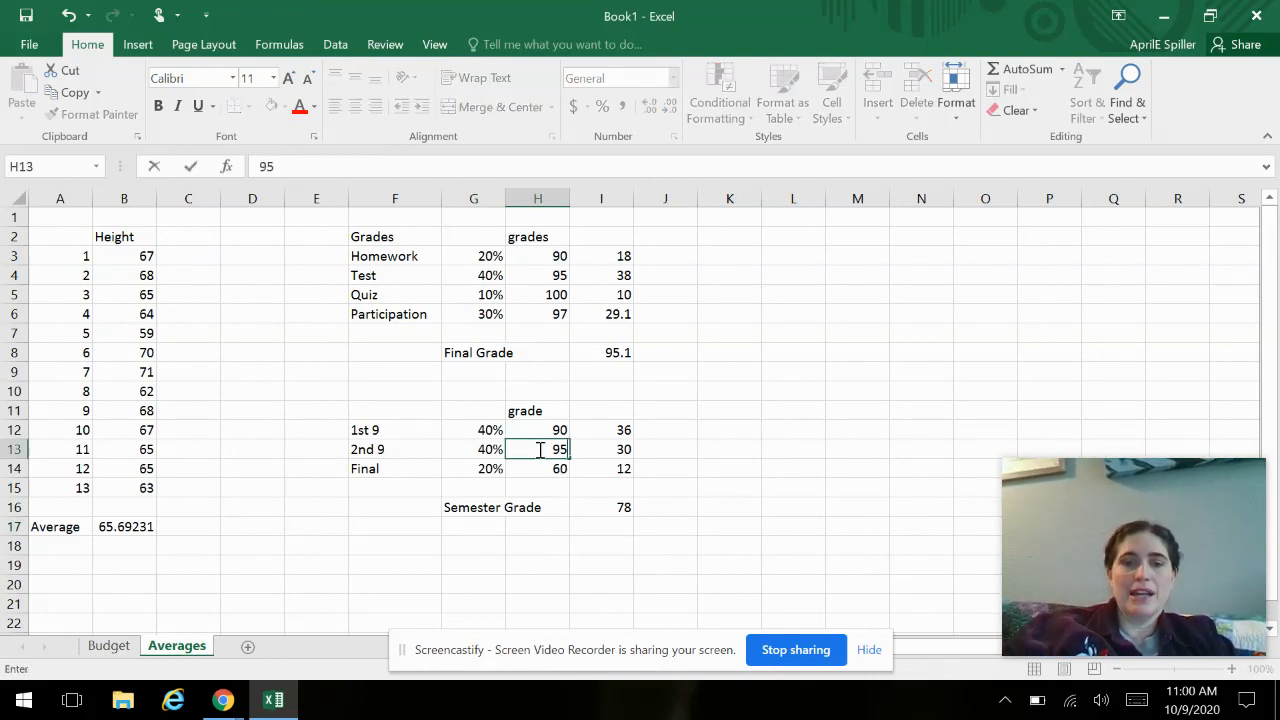
{"action": "key", "text": "Return"}
{"action": "type", "text": "0"}
{"action": "key", "text": "Return"}
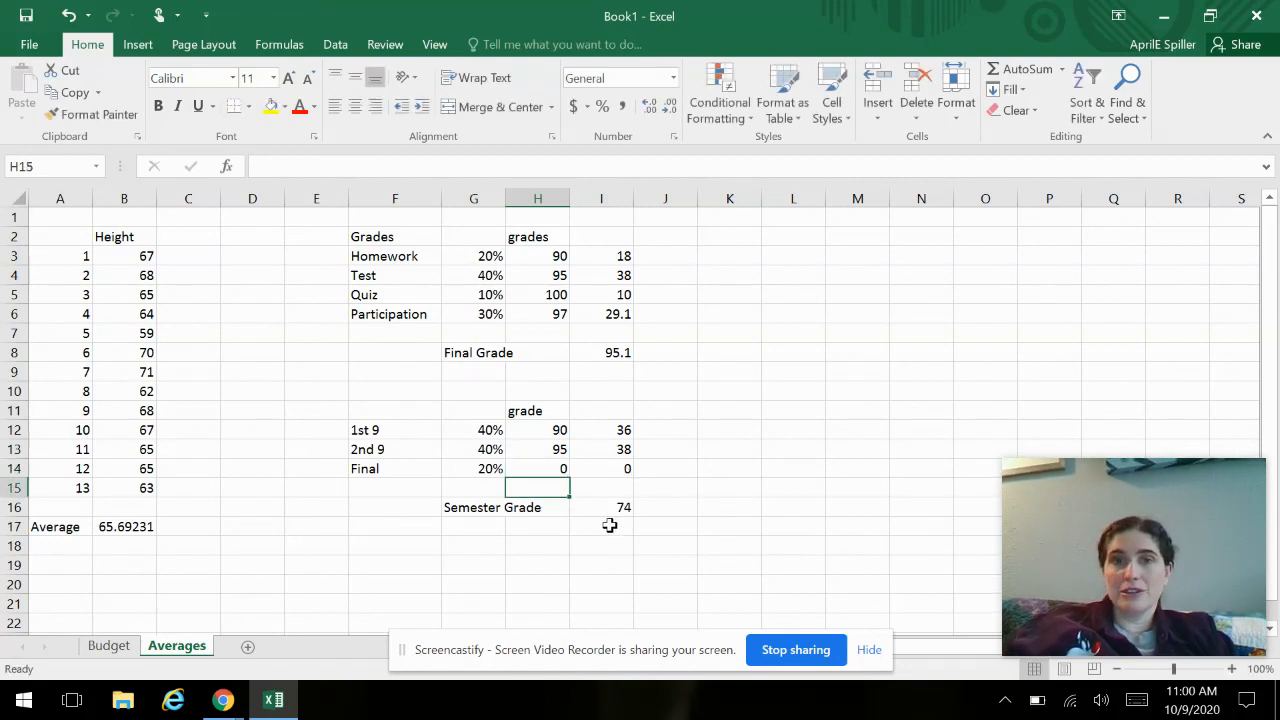
- Set the Final grade in H14 to 50
{"action": "left_click", "coordinate": [549, 467]}
{"action": "type", "text": "50"}
{"action": "key", "text": "Return"}
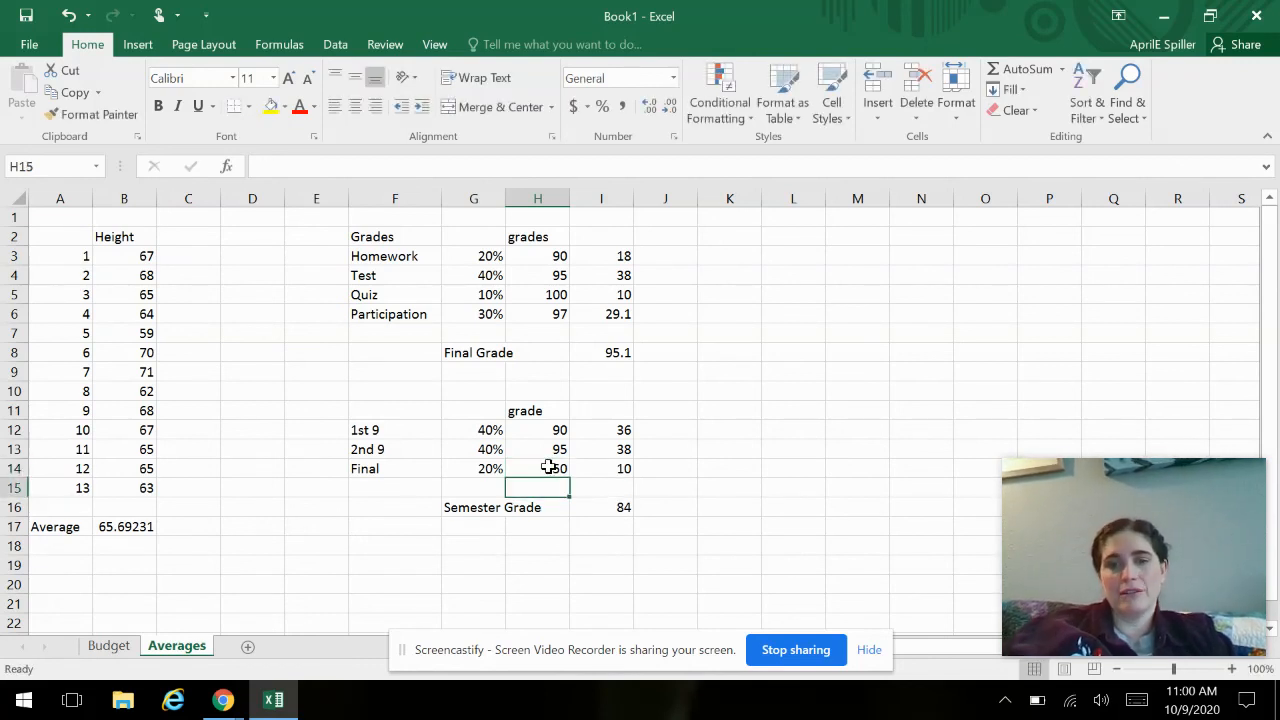